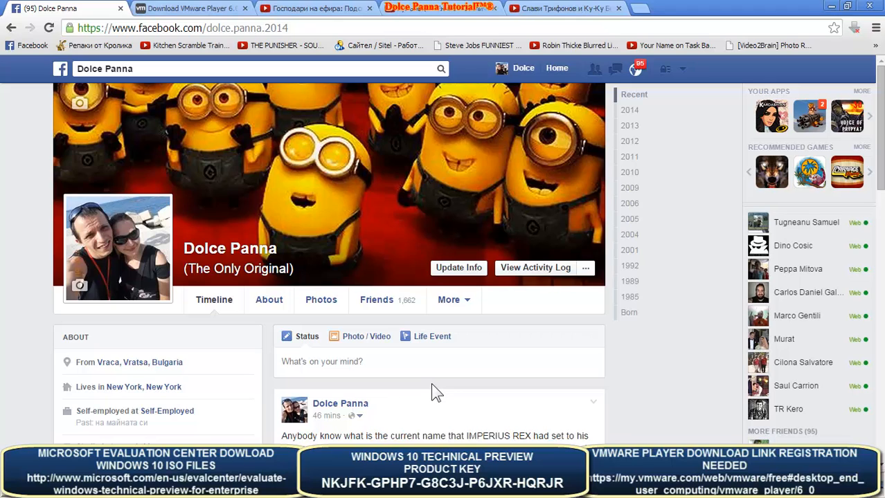
# - Restore the VMware Player welcome screen from its taskbar preview over the Facebook page
pyautogui.moveTo(339, 488)
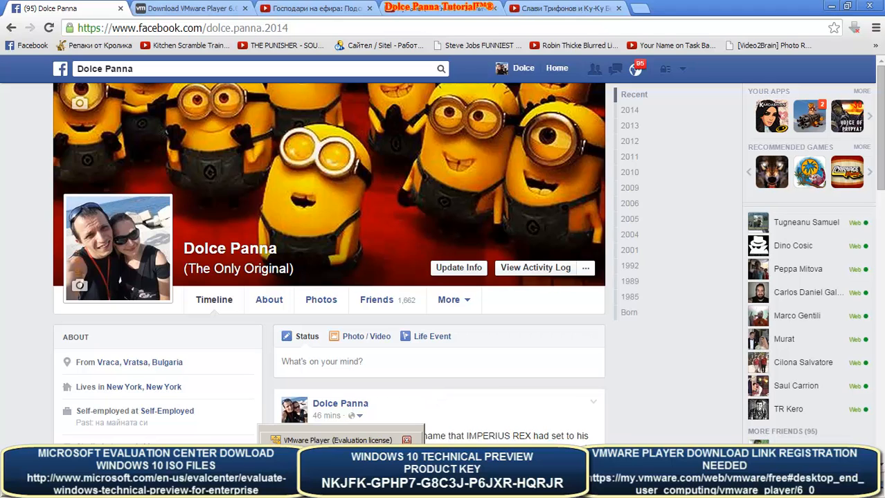
pyautogui.click(337, 440)
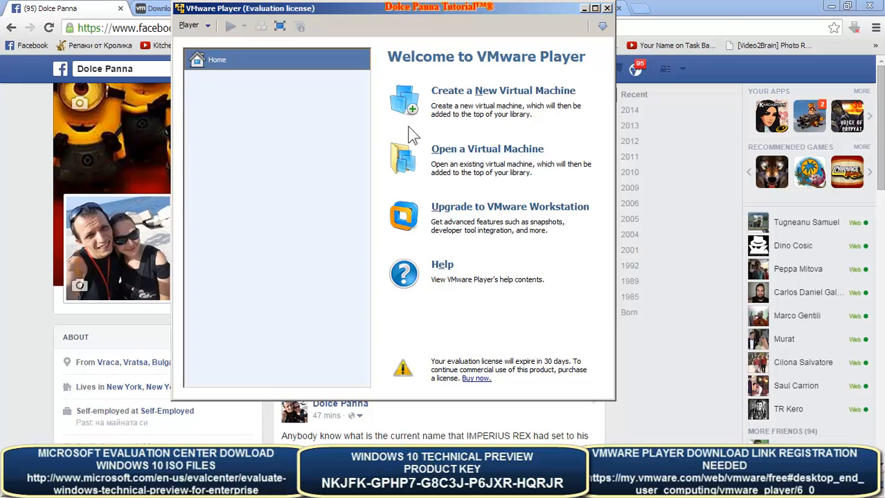
# - Minimize the Chrome browser so the VMware Player window sits directly over the desktop
pyautogui.click(210, 27)
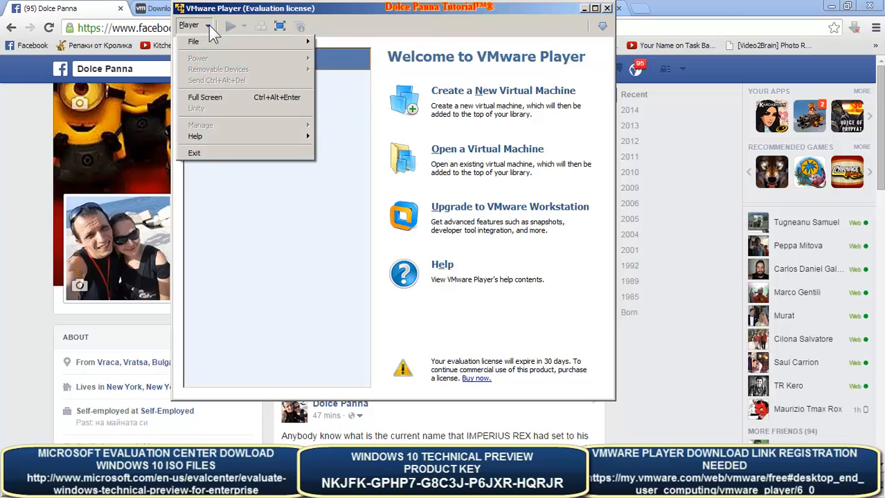
pyautogui.click(213, 25)
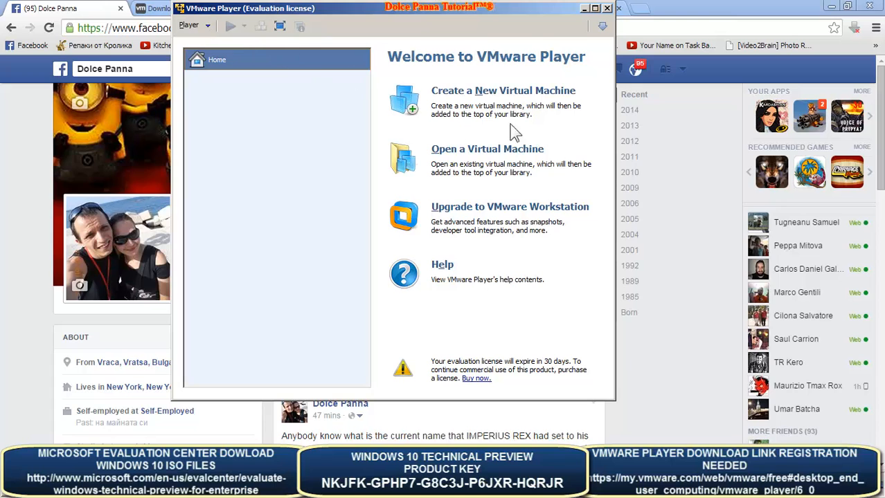
pyautogui.click(699, 10)
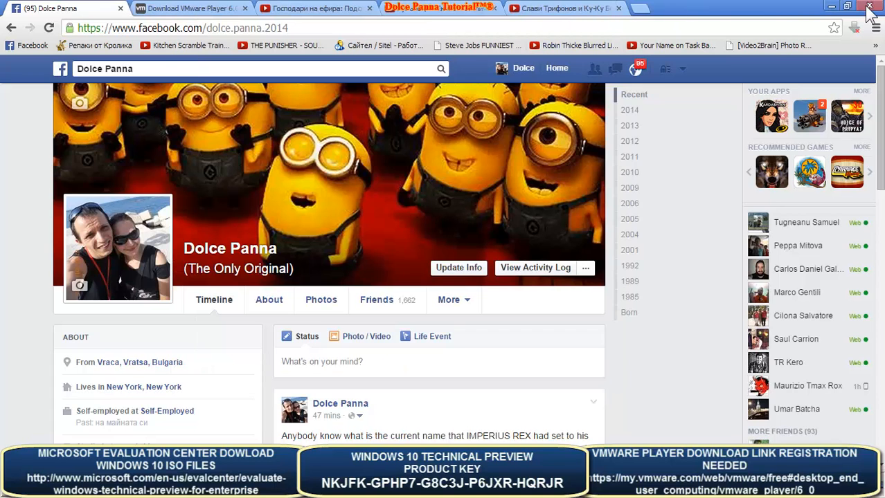
pyautogui.click(831, 6)
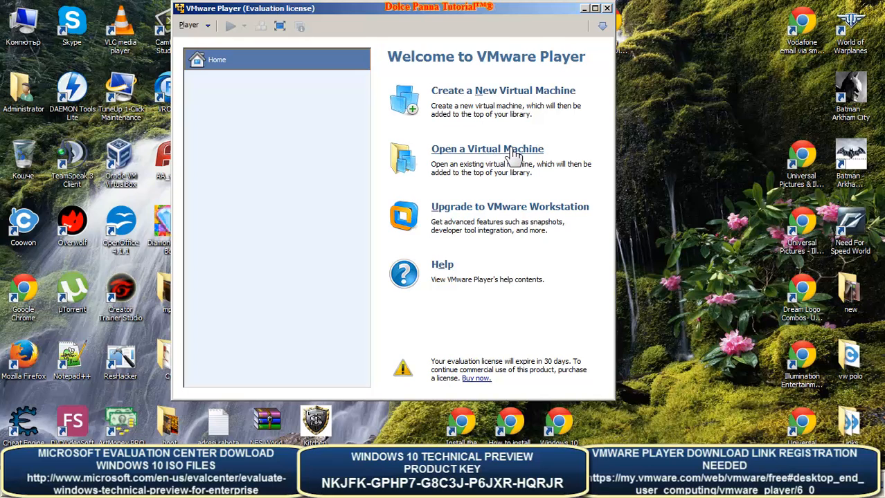
pyautogui.click(514, 156)
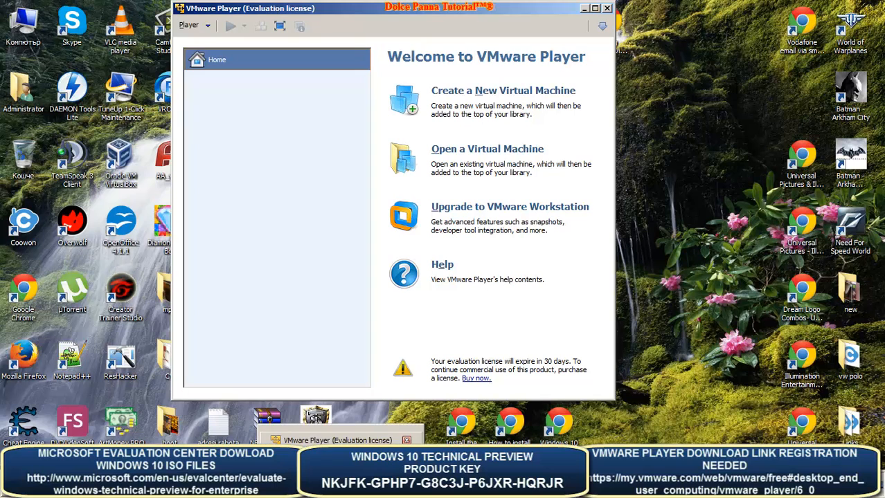
pyautogui.click(339, 435)
pyautogui.click(339, 434)
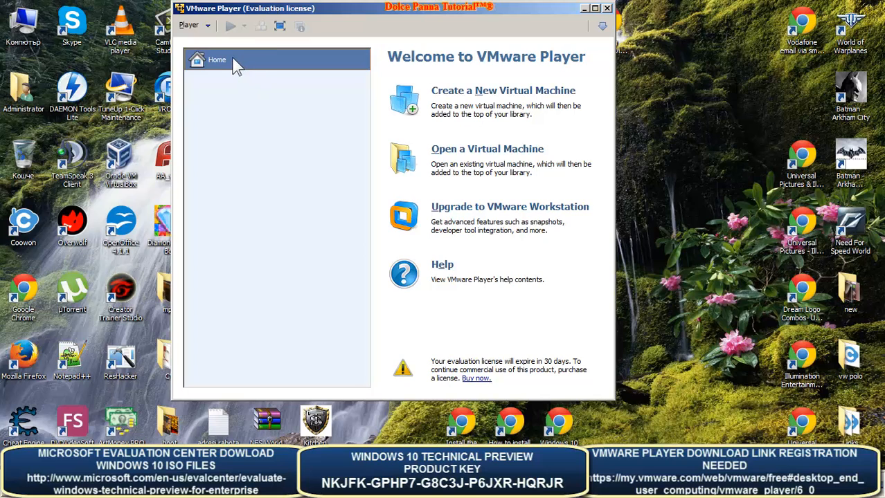
# - Show the Player menu's File submenu with New Virtual Machine and Open
pyautogui.click(208, 27)
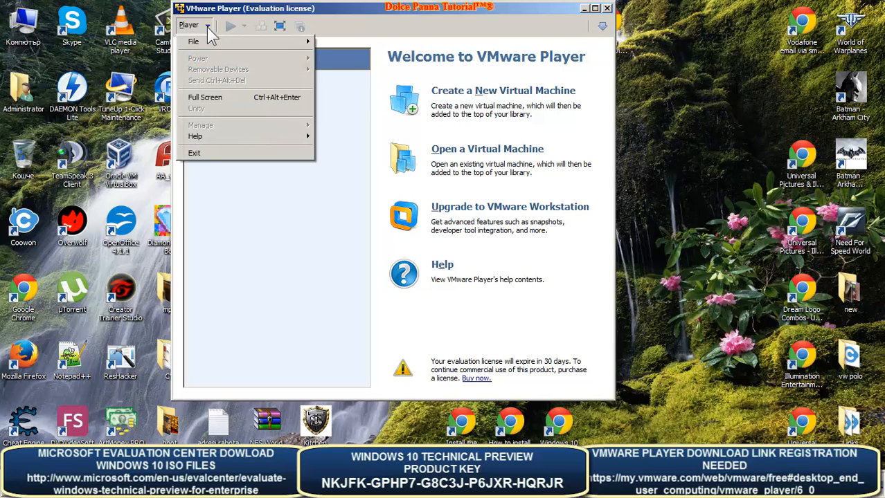
pyautogui.moveTo(206, 43)
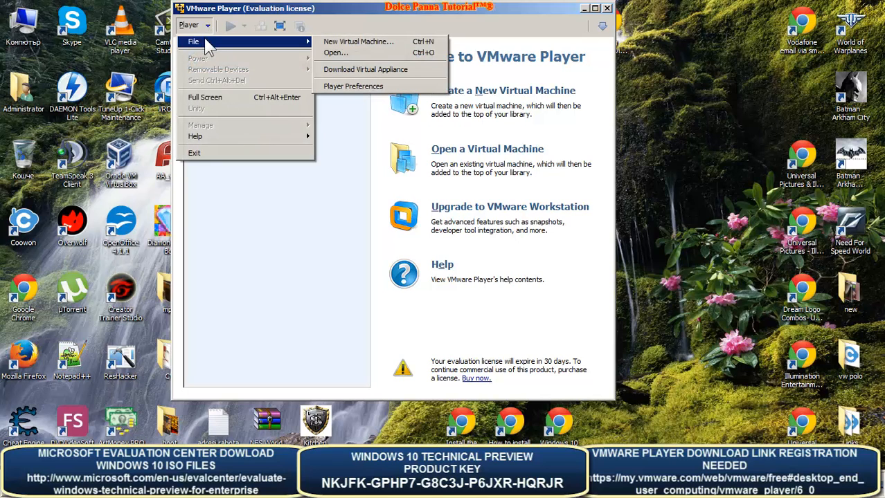
pyautogui.click(197, 25)
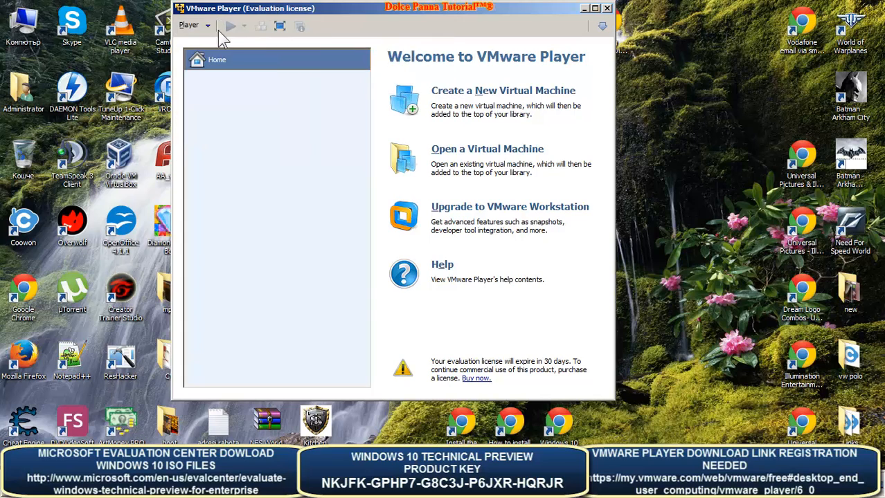
pyautogui.click(205, 28)
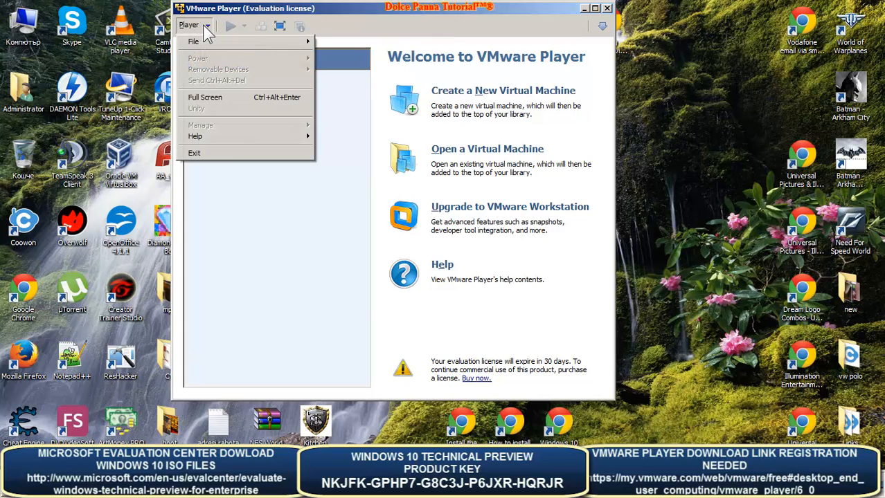
pyautogui.moveTo(206, 42)
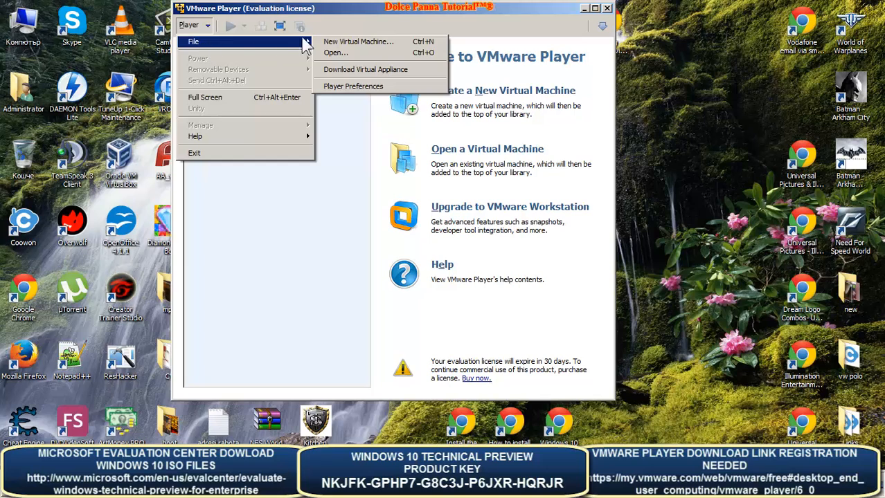
# - Start the New Virtual Machine wizard using the Installer disc image file (iso) option
pyautogui.click(346, 43)
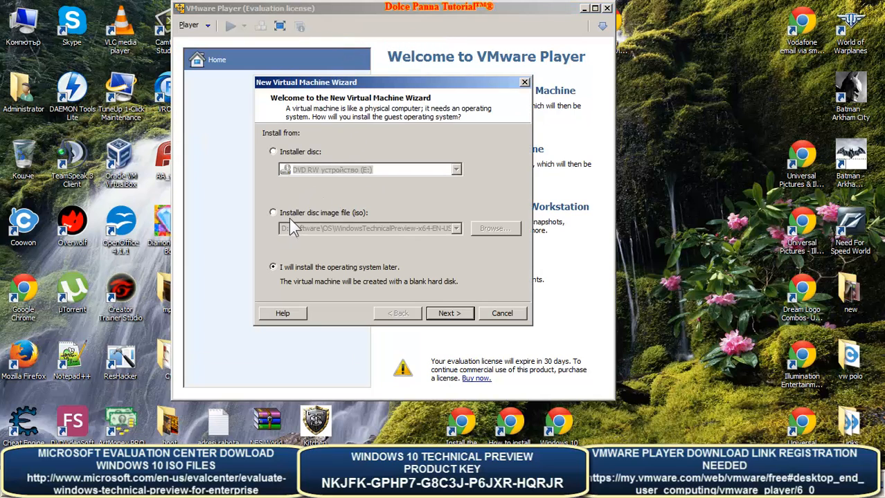
pyautogui.click(336, 212)
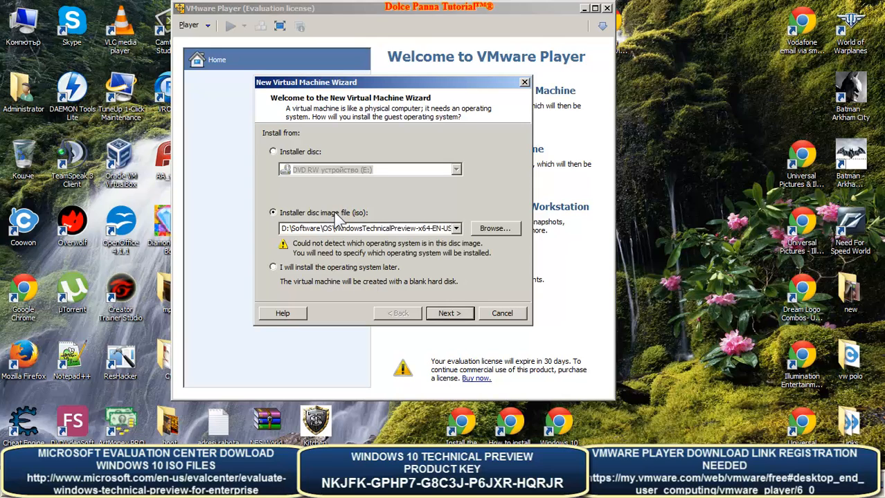
pyautogui.click(496, 231)
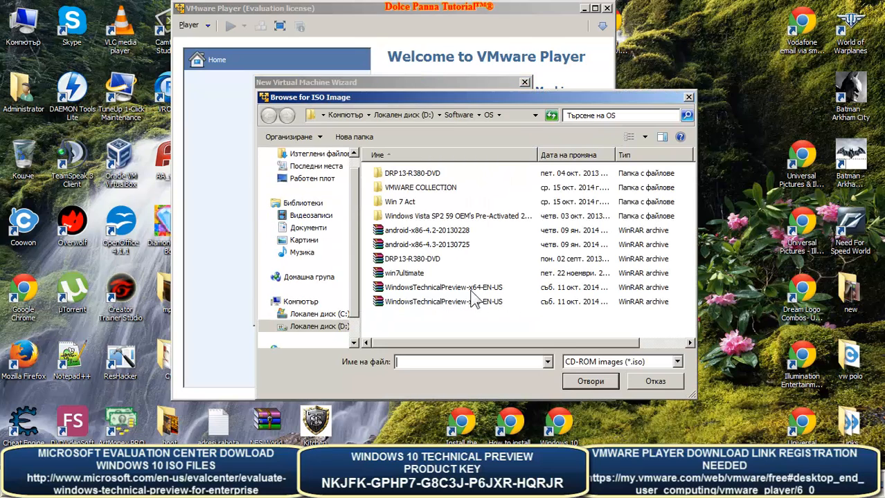
# - Choose the WindowsTechnicalPreview-x64-EN-US ISO from D:\Software\OS and continue to the guest OS page
pyautogui.click(445, 289)
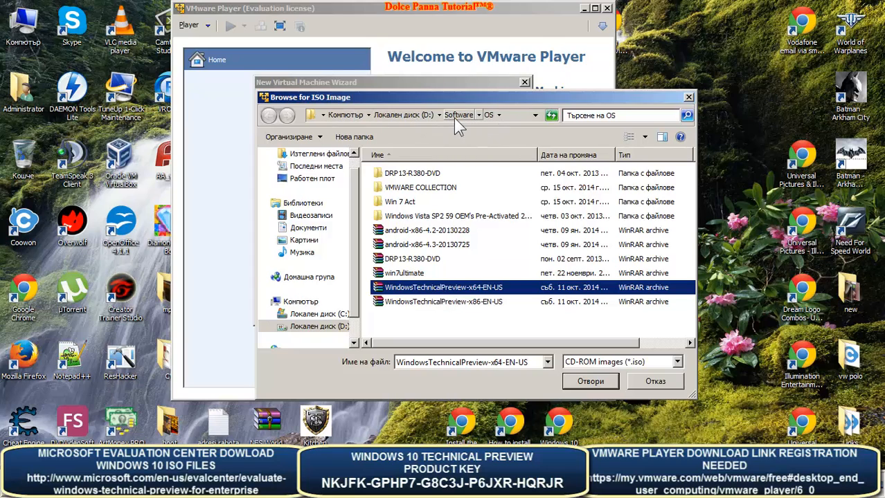
pyautogui.click(297, 179)
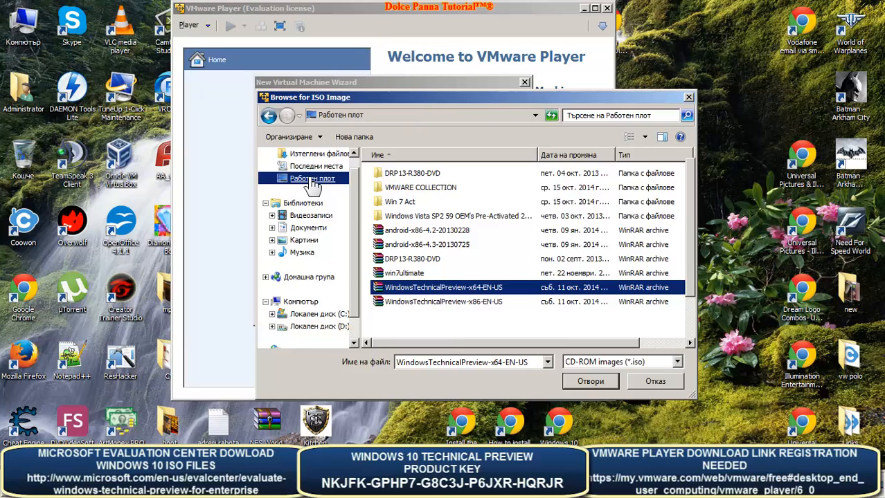
pyautogui.click(302, 302)
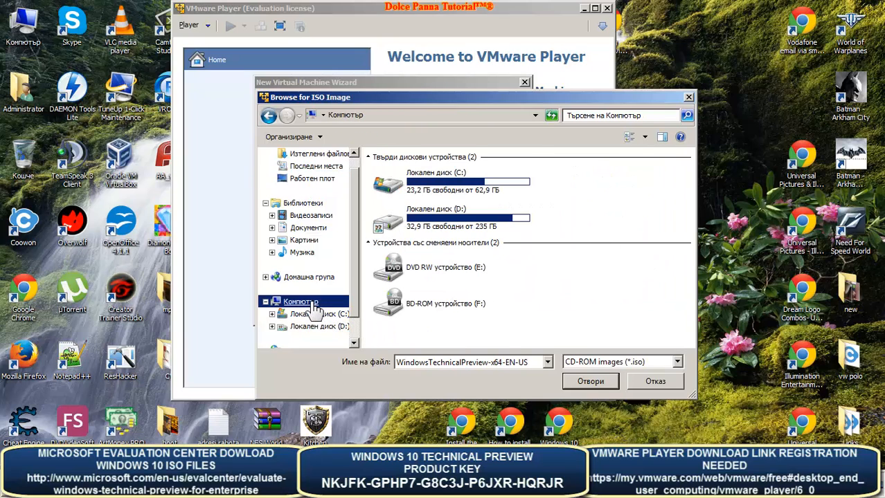
pyautogui.doubleClick(443, 229)
pyautogui.doubleClick(411, 309)
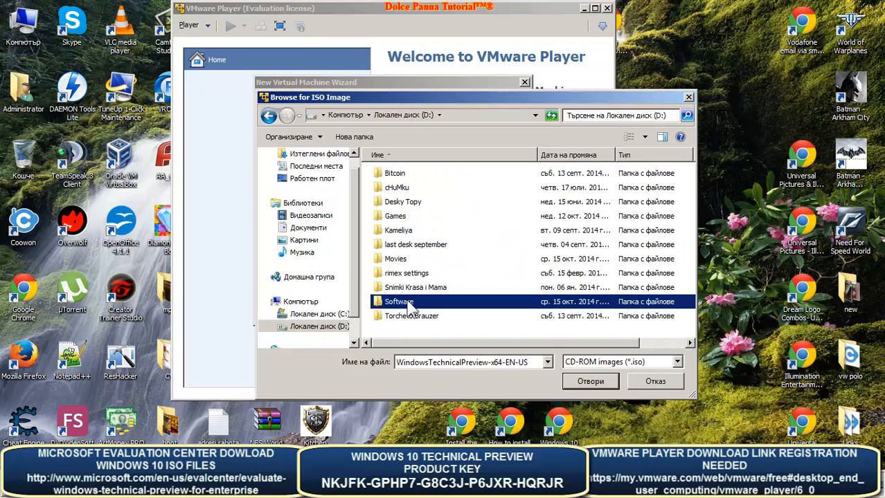
pyautogui.doubleClick(389, 317)
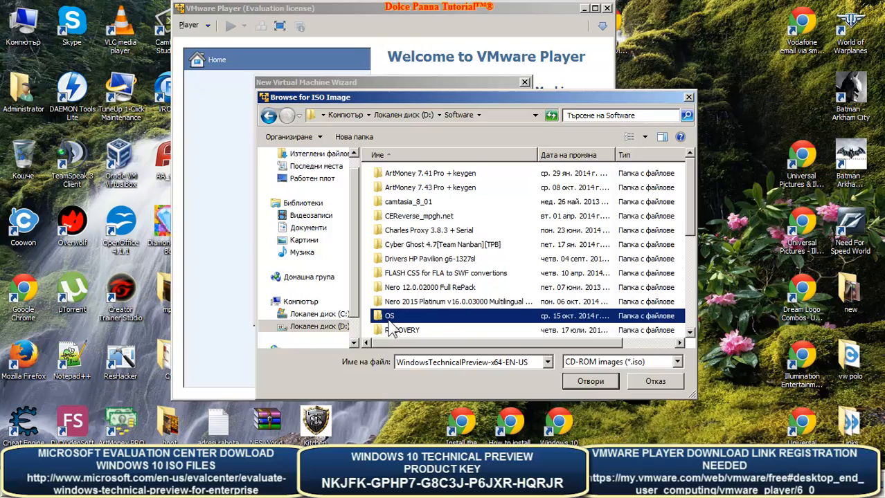
pyautogui.click(415, 289)
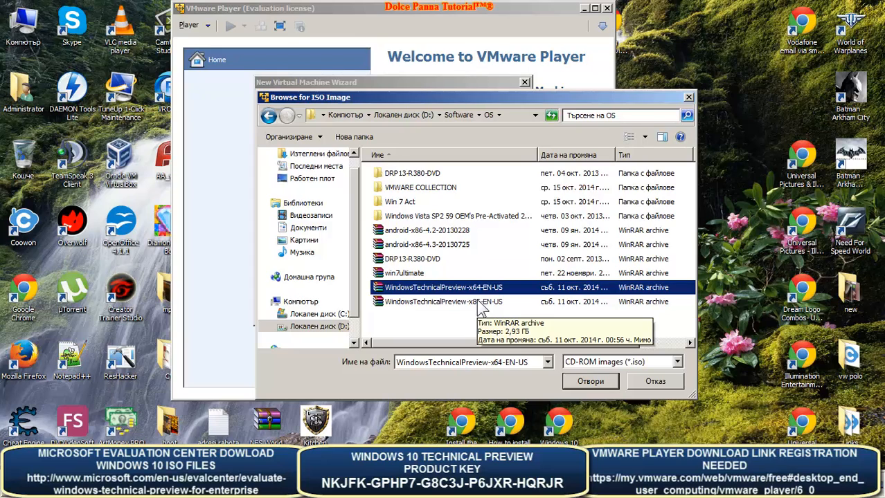
pyautogui.click(482, 308)
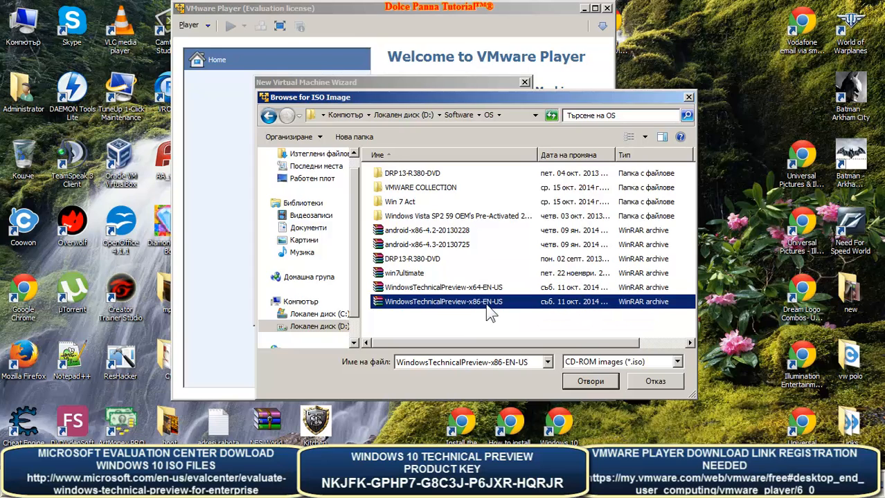
pyautogui.click(481, 293)
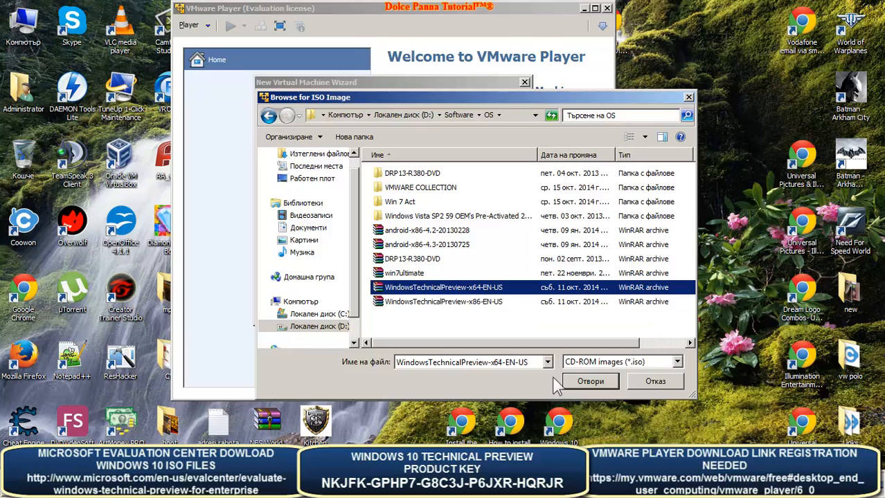
pyautogui.click(595, 382)
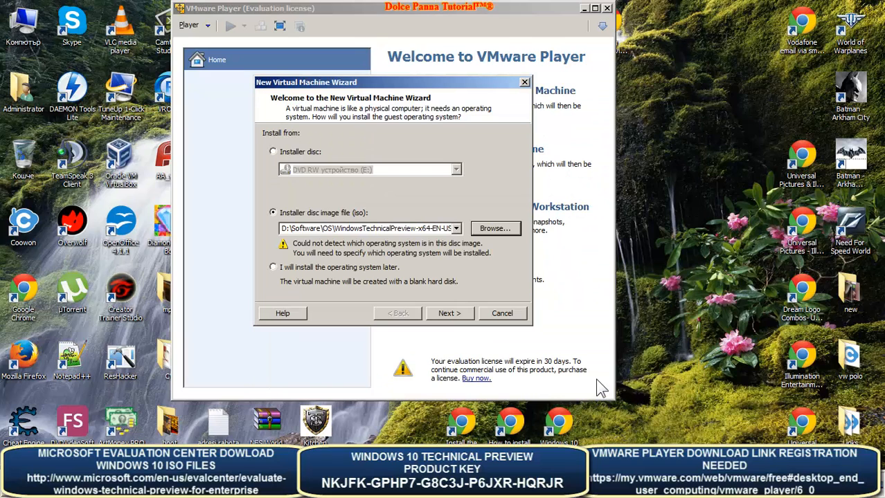
pyautogui.click(453, 316)
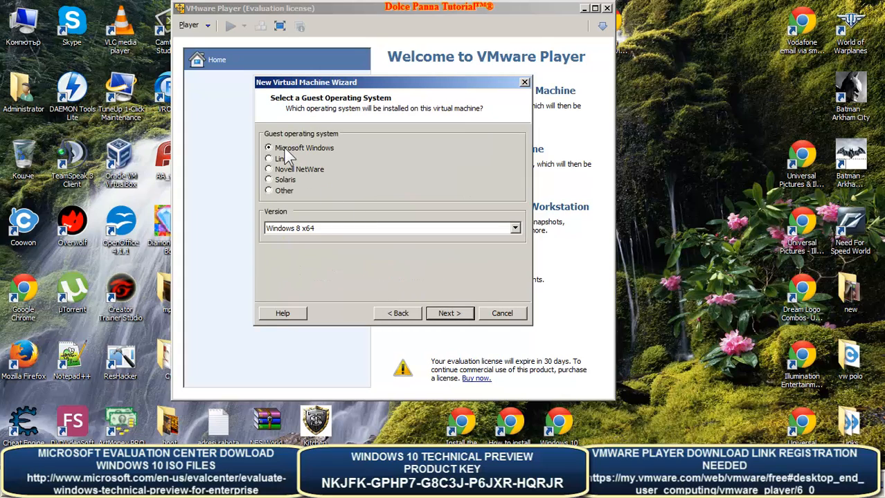
# - Leave the guest version at Microsoft Windows, Windows 8 x64 and proceed to naming
pyautogui.click(316, 231)
pyautogui.click(302, 247)
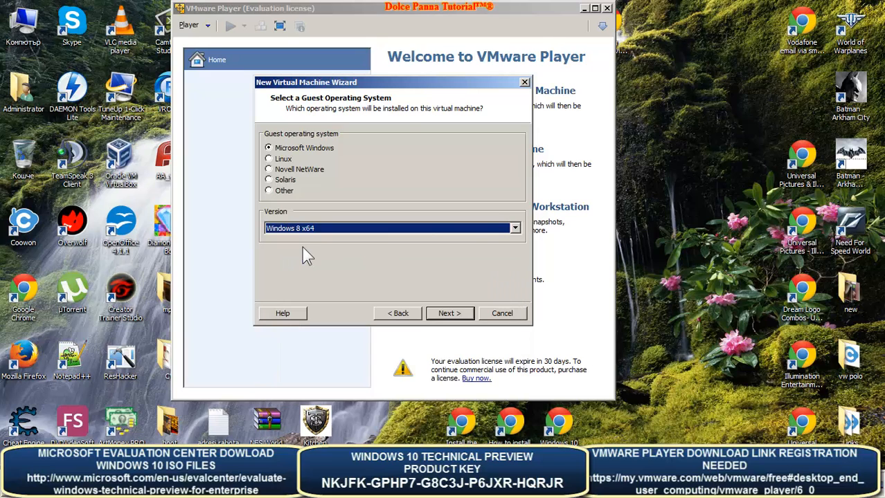
pyautogui.click(309, 229)
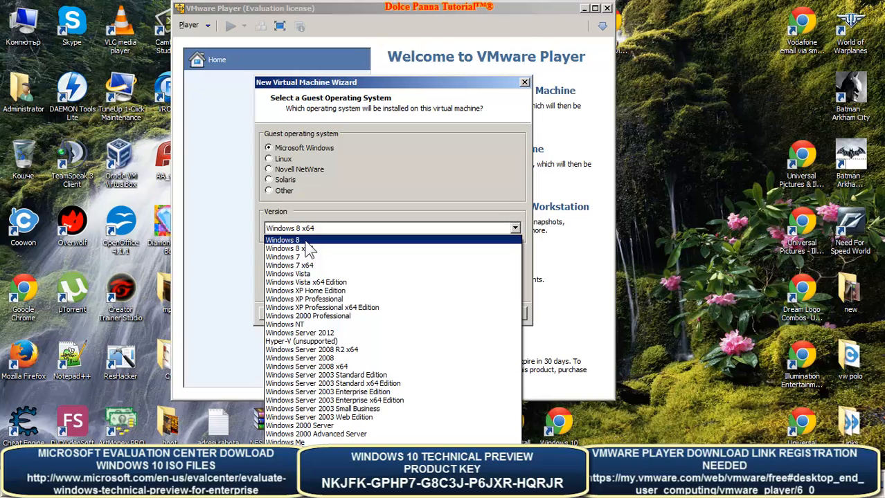
pyautogui.click(308, 249)
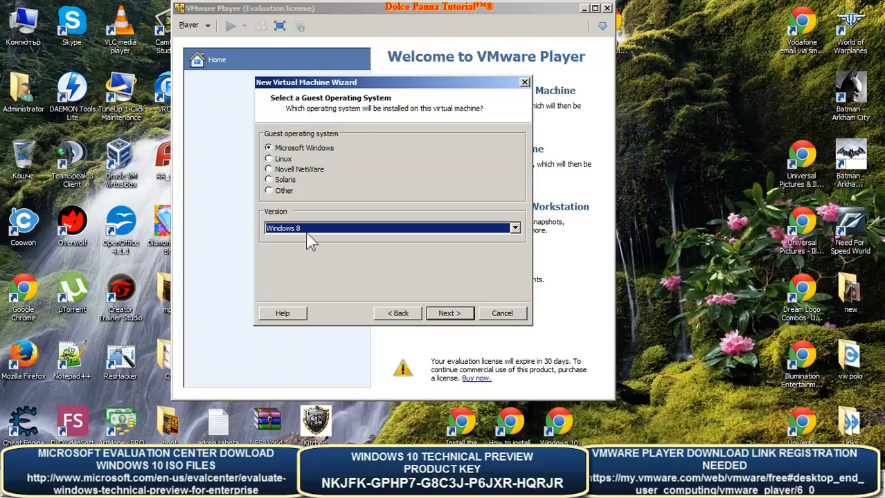
pyautogui.click(305, 231)
pyautogui.click(308, 248)
pyautogui.click(461, 316)
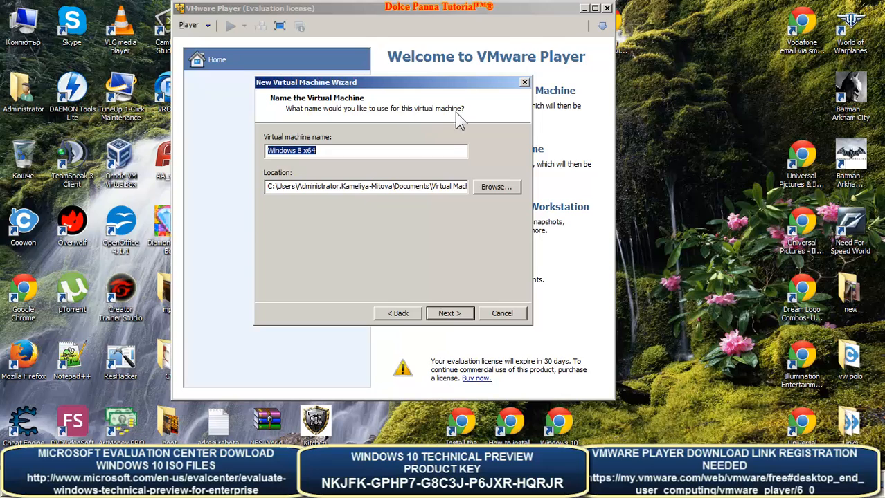
# - Browse for the VM storage location and expand the computer's drives to Local Disk (D:)
pyautogui.click(493, 187)
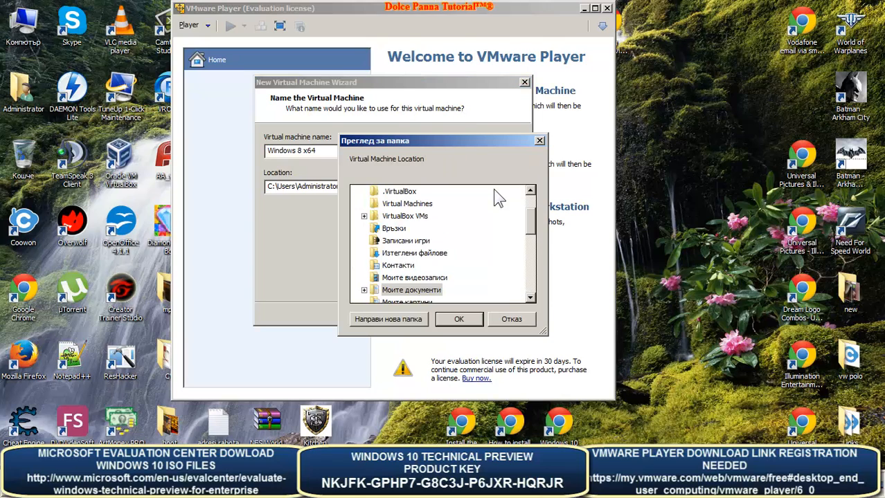
pyautogui.click(512, 320)
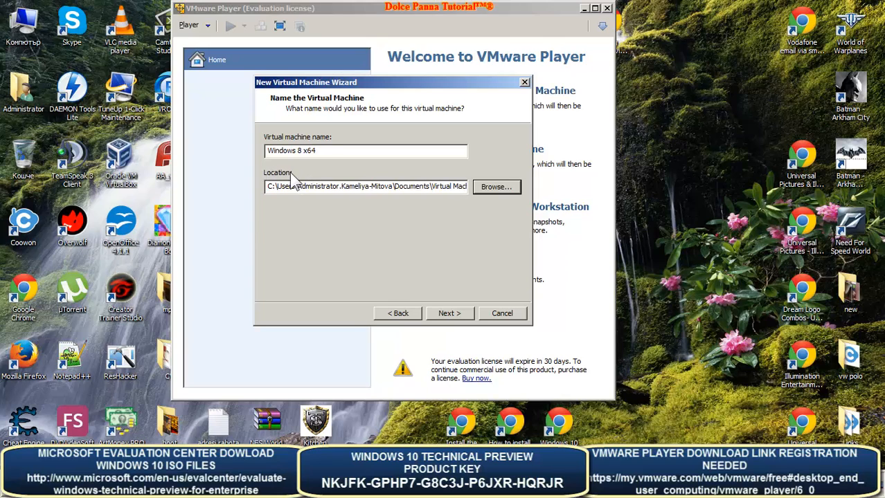
pyautogui.click(496, 187)
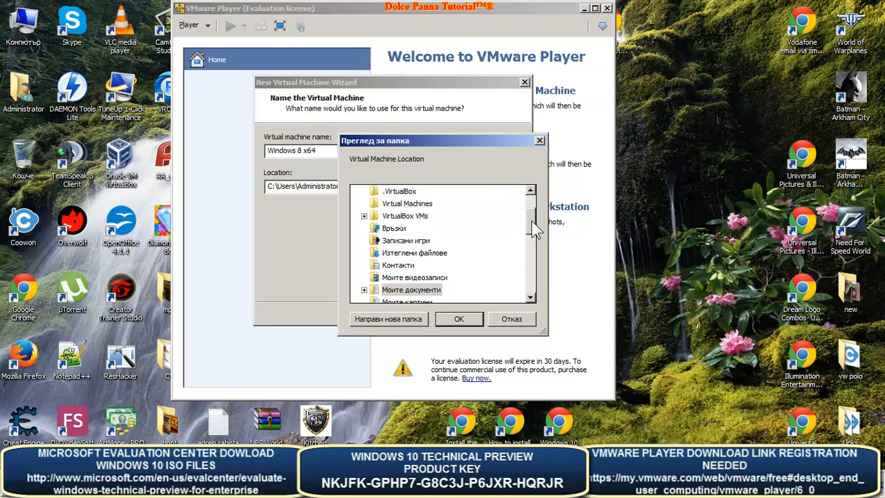
pyautogui.scroll(2, 530, 203)
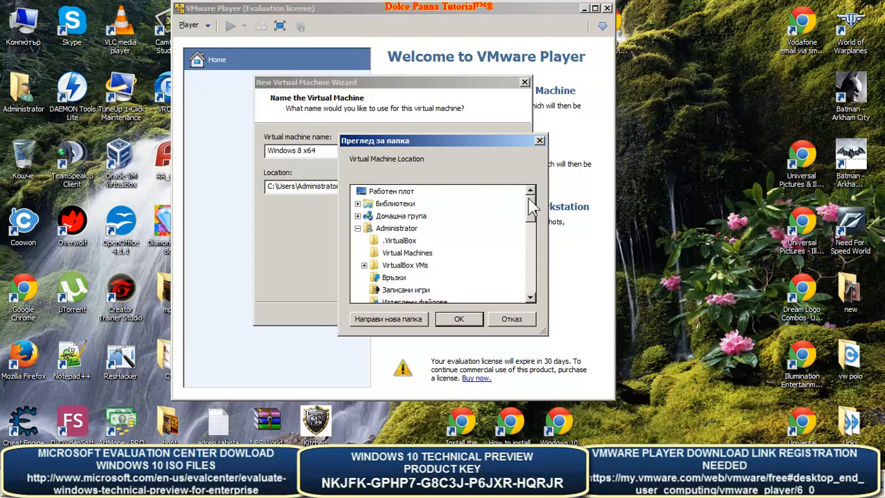
pyautogui.click(357, 228)
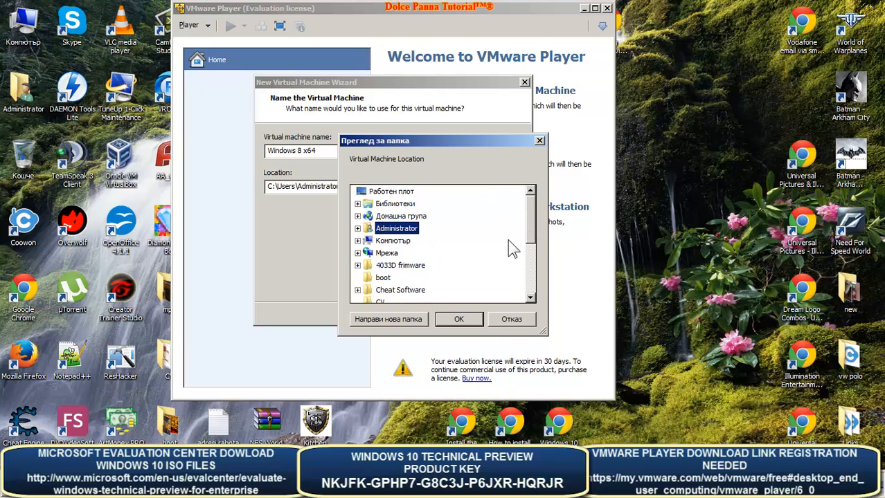
pyautogui.click(393, 241)
pyautogui.click(408, 265)
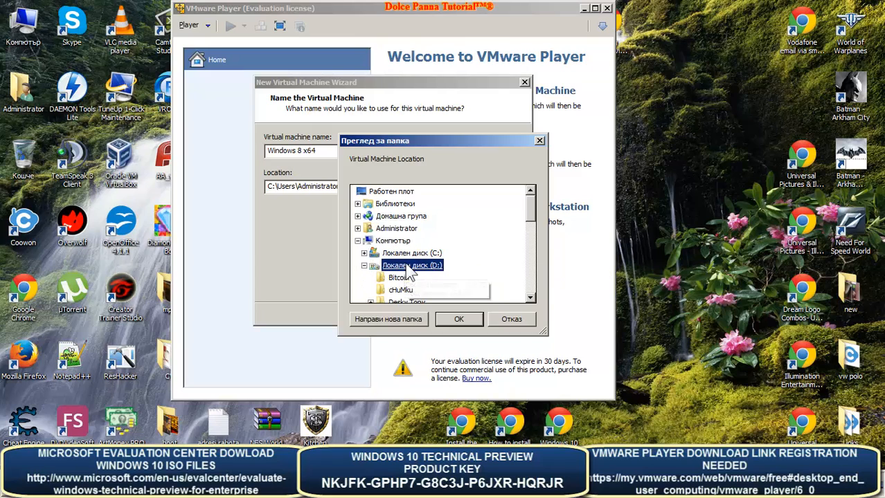
# - Create a new 'win 10' folder on D: and set it as the location
pyautogui.scroll(-1, 538, 225)
pyautogui.moveTo(534, 216); pyautogui.dragTo(543, 240)
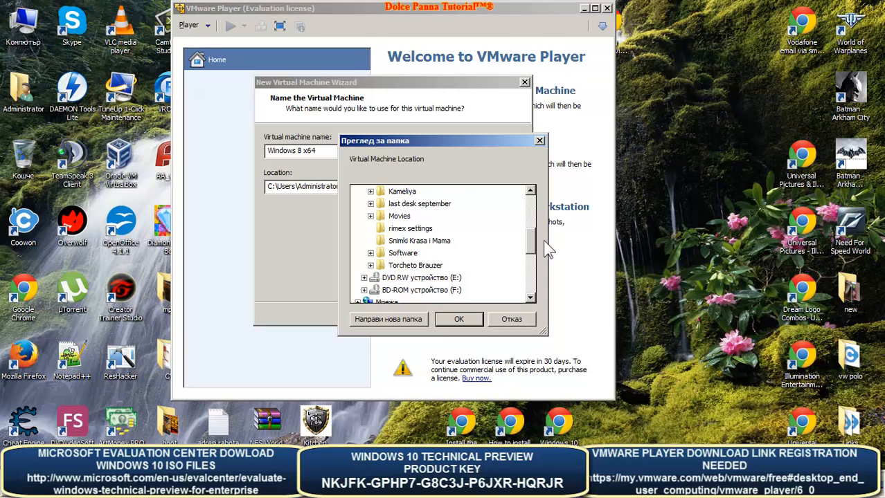
pyautogui.click(380, 314)
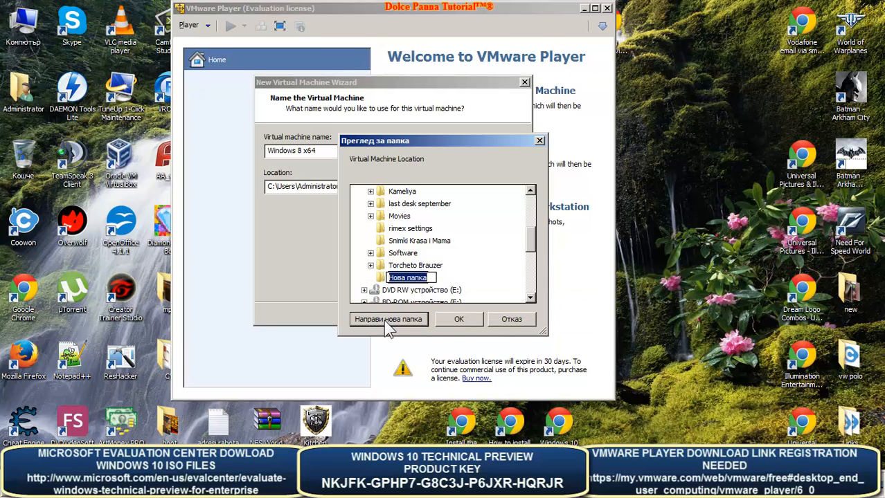
pyautogui.write('win 10')
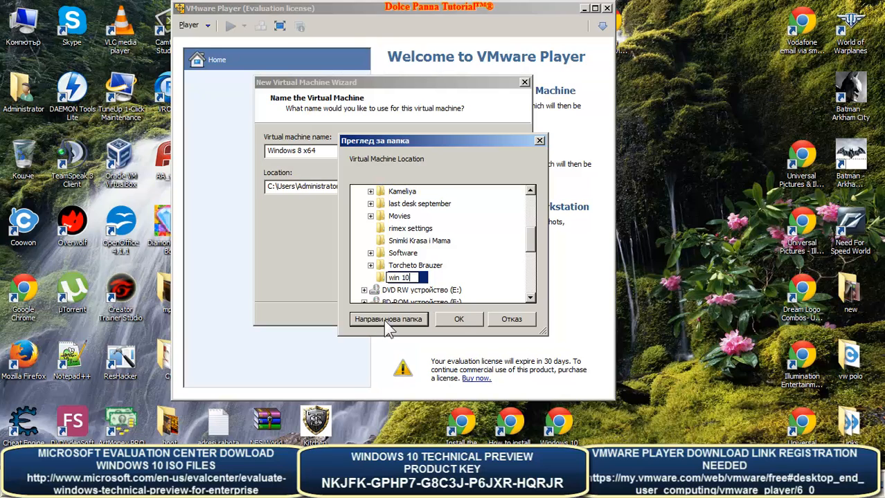
pyautogui.press('Return')
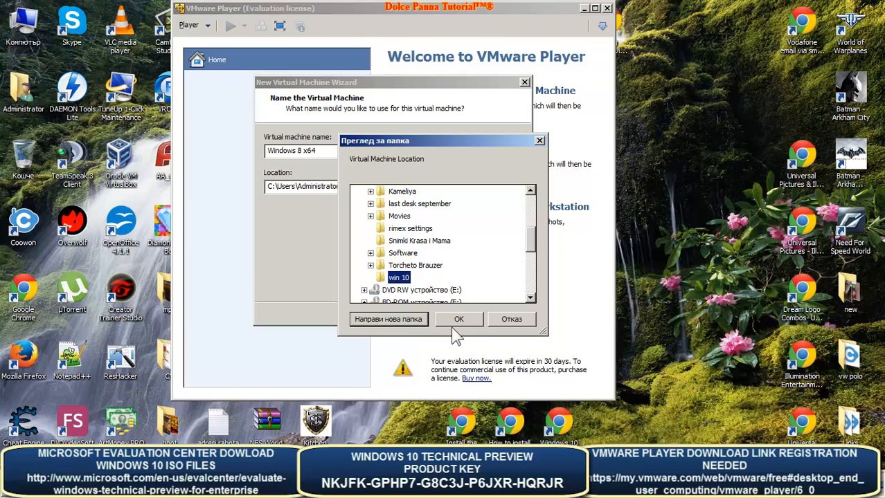
pyautogui.click(458, 320)
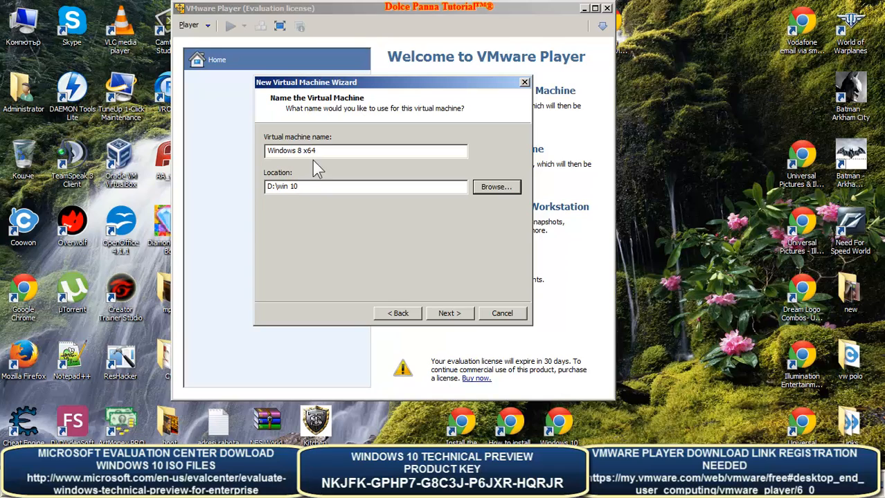
# - Rename the VM to 'Windows 10 x64-bit Technical Preview Tutorial' plus the author's name, then continue
pyautogui.moveTo(325, 151); pyautogui.dragTo(253, 154)
pyautogui.press('Right')
pyautogui.hotkey('shift', 'Right')
pyautogui.write('10 x64-bit Technical Preview Tutorial by Dolce')
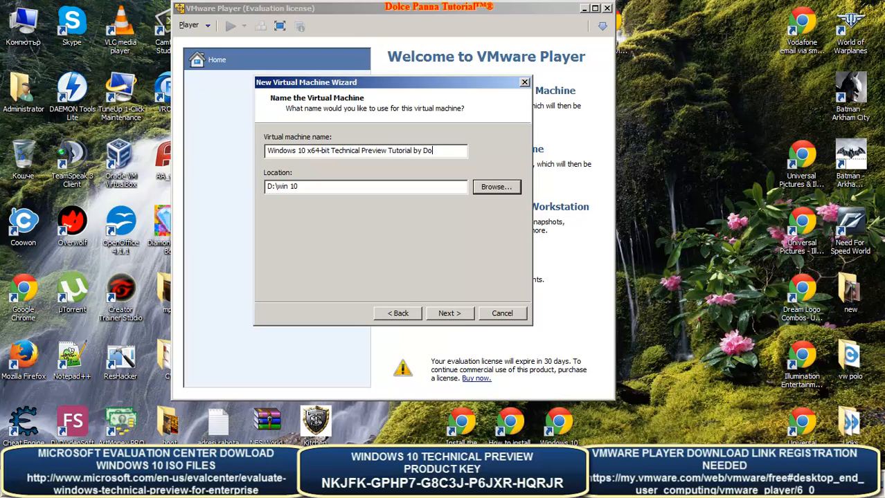
pyautogui.click(444, 313)
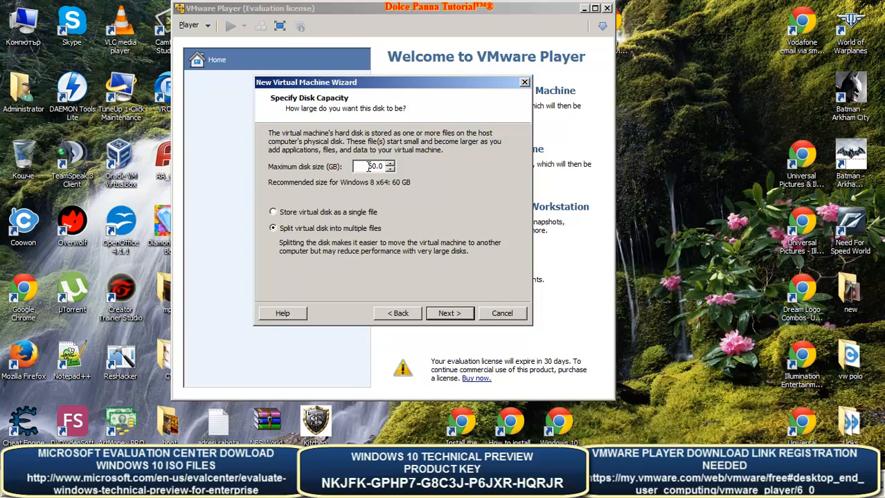
# - Cut the maximum disk size from 60 to 30 GB, check drive free space, and continue
pyautogui.moveTo(369, 166); pyautogui.dragTo(375, 166)
pyautogui.write('3')
pyautogui.click(38, 43)
pyautogui.doubleClick(38, 43)
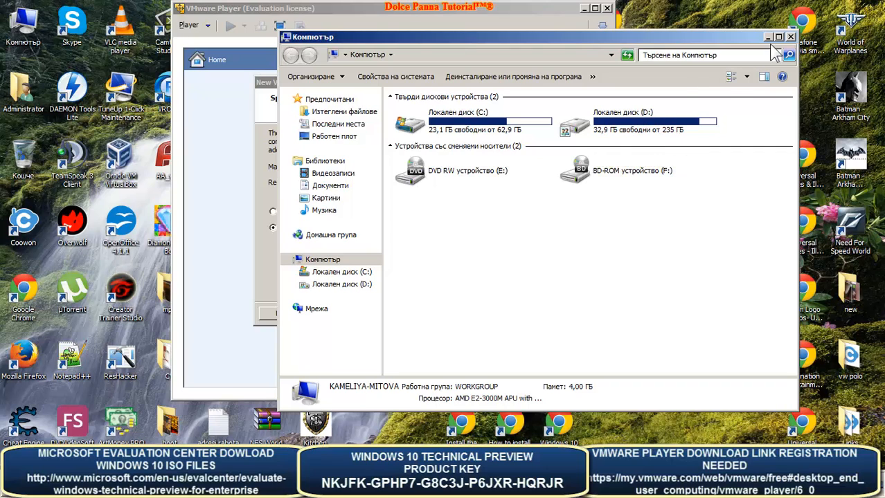
pyautogui.click(791, 37)
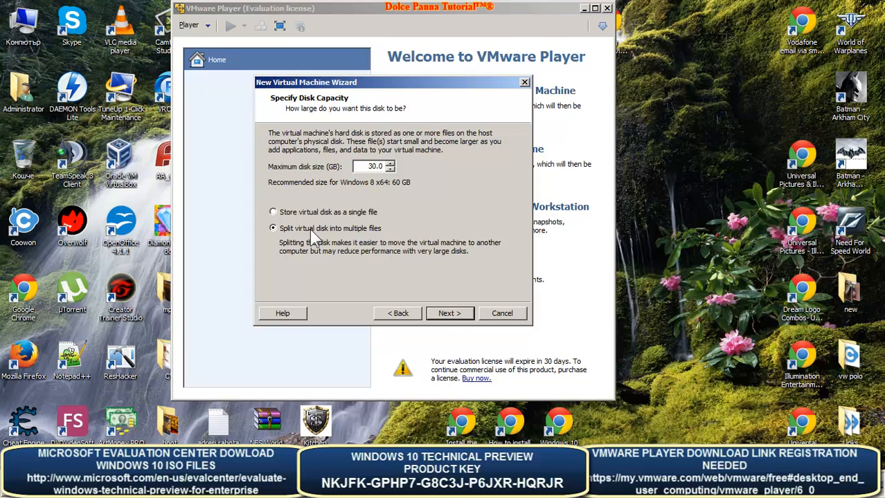
pyautogui.click(449, 315)
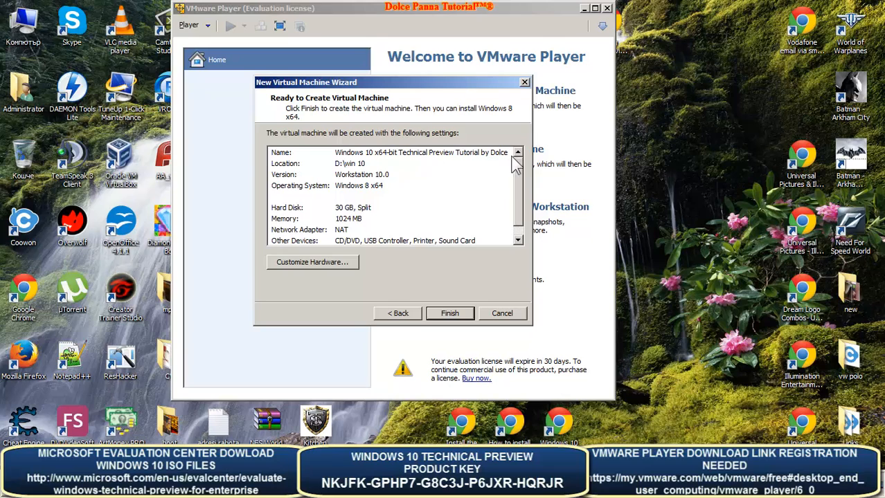
pyautogui.moveTo(521, 162); pyautogui.dragTo(424, 204)
# - Raise the virtual machine's memory from 1024 MB to 2048 MB in Customize Hardware
pyautogui.click(331, 266)
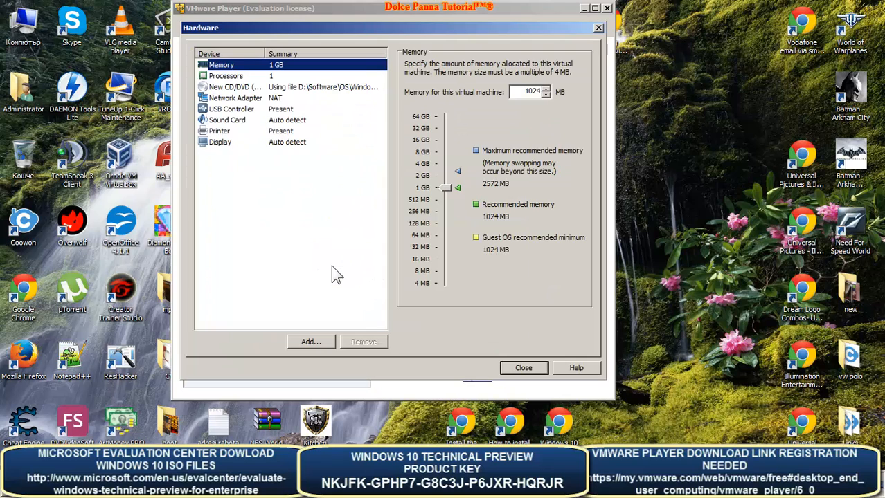
pyautogui.moveTo(448, 186); pyautogui.dragTo(446, 173)
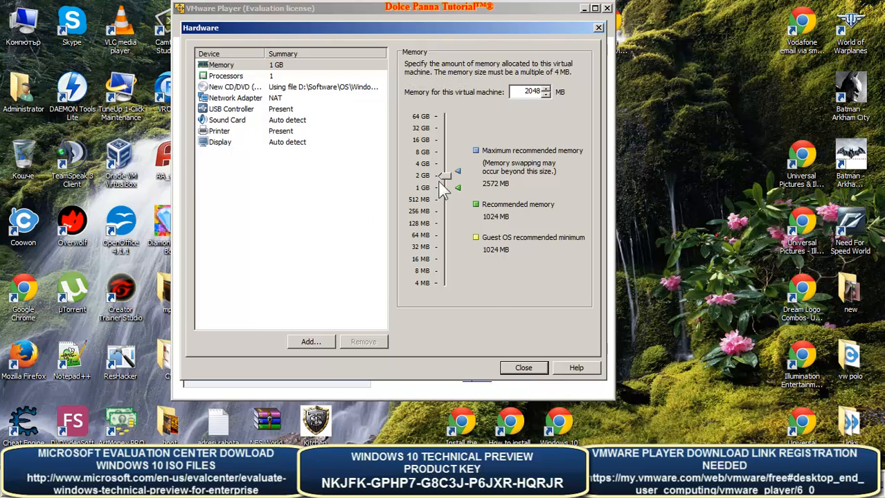
pyautogui.click(524, 368)
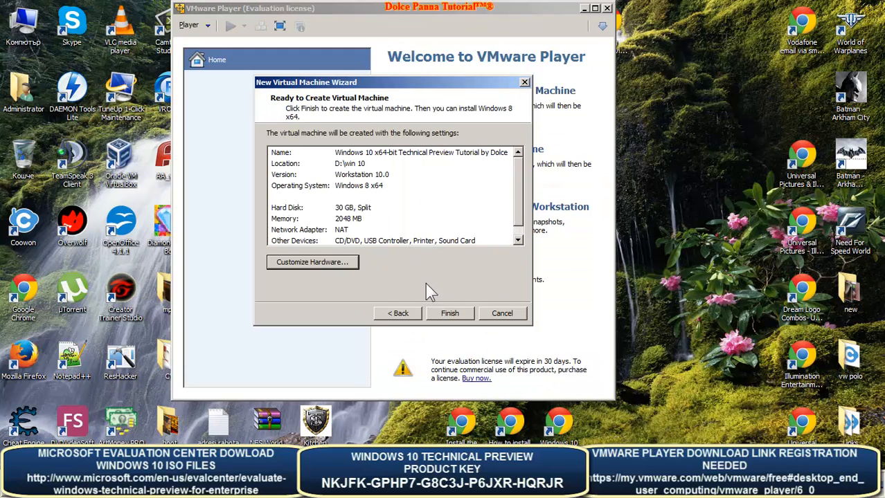
# - Finish creating the Windows 10 VM, power it on, and shift its window slightly left
pyautogui.click(457, 315)
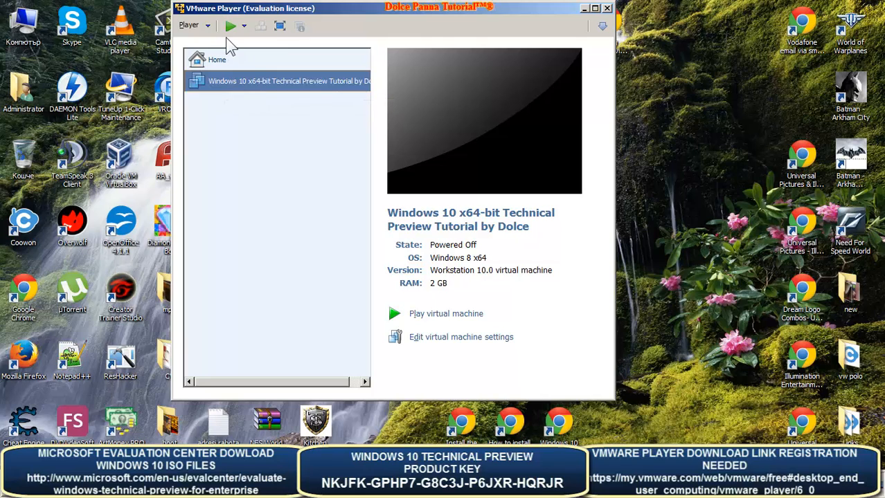
pyautogui.click(430, 313)
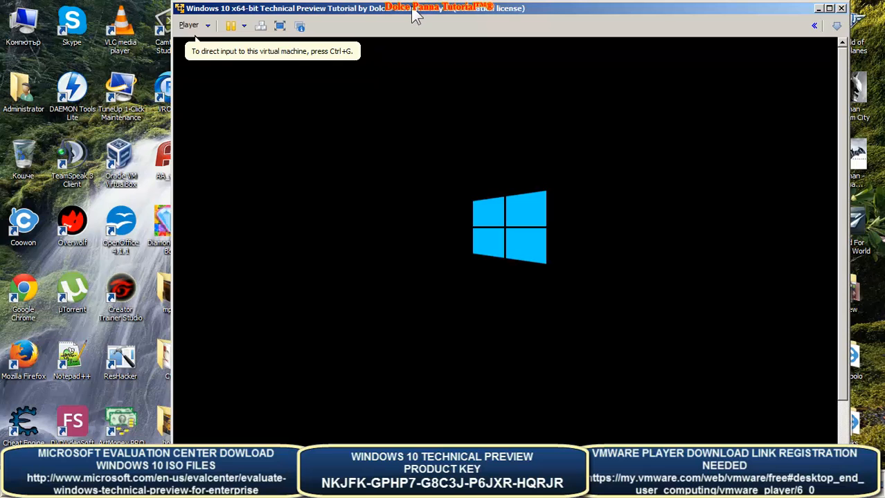
pyautogui.moveTo(414, 15); pyautogui.dragTo(379, 16)
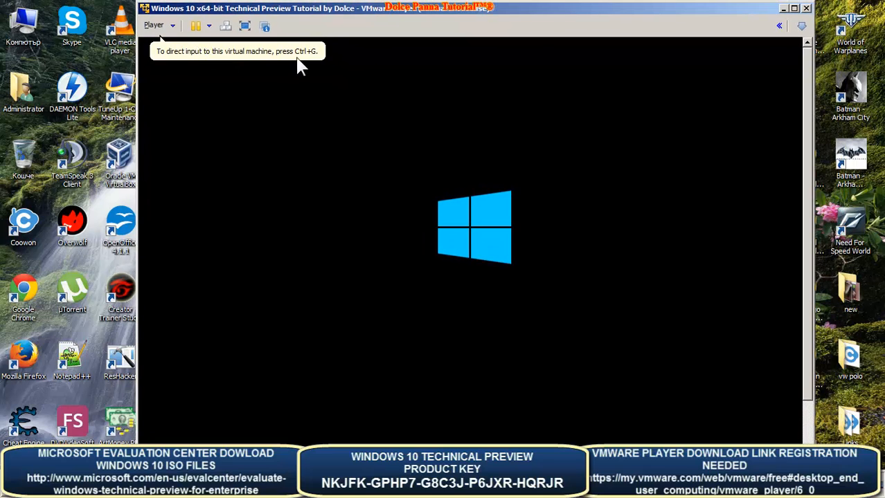
# - Browse the Player menu's File, Power and Removable Devices submenus while Windows Setup loads
pyautogui.click(173, 28)
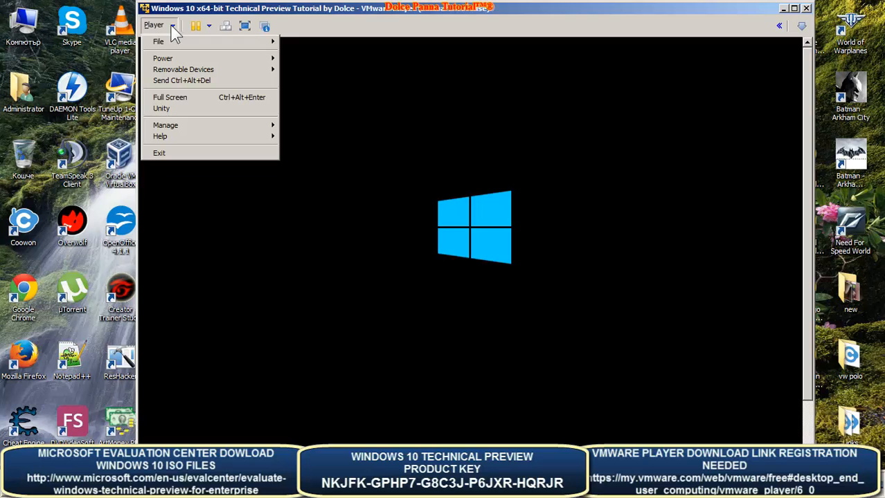
pyautogui.moveTo(168, 40)
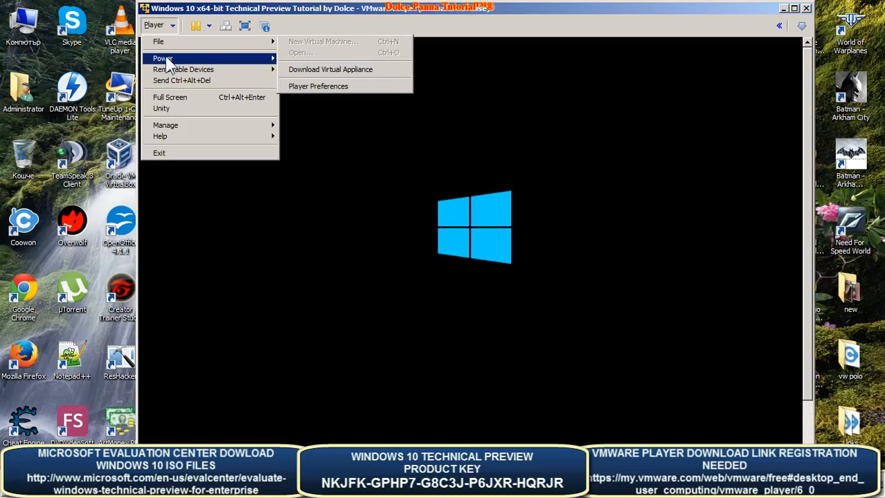
pyautogui.moveTo(165, 59)
pyautogui.click(523, 20)
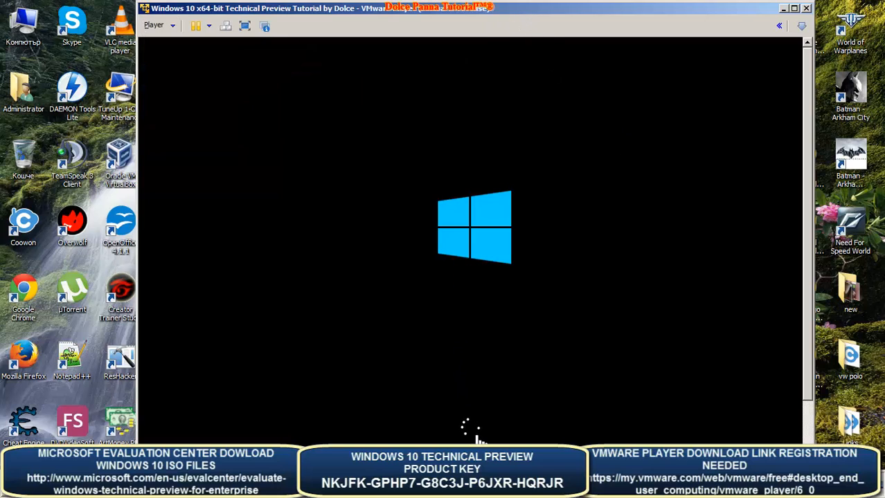
pyautogui.click(172, 26)
pyautogui.moveTo(178, 71)
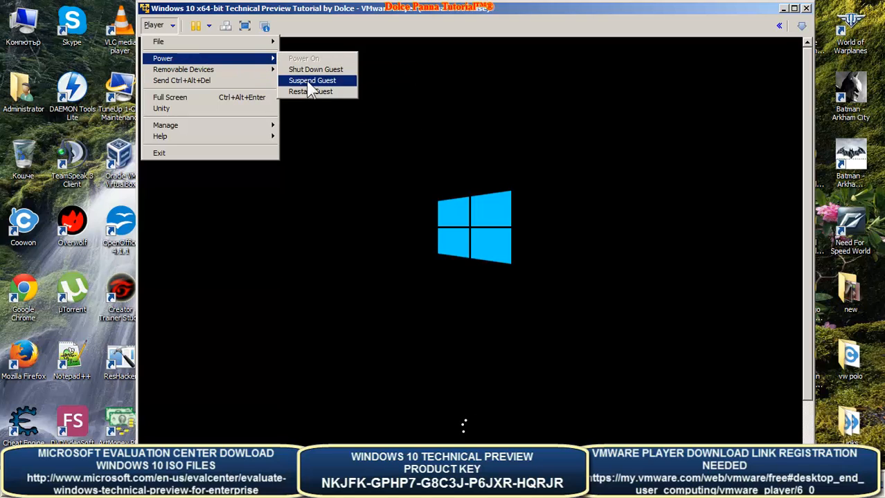
pyautogui.moveTo(245, 73)
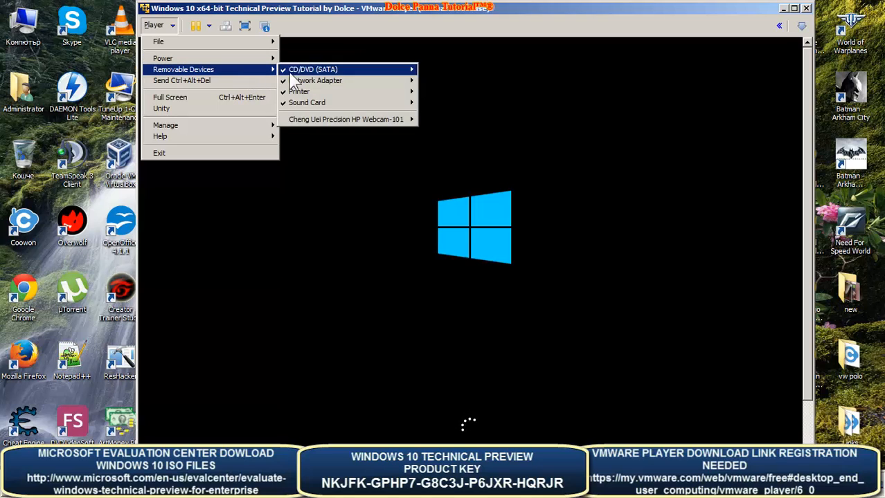
pyautogui.moveTo(306, 119)
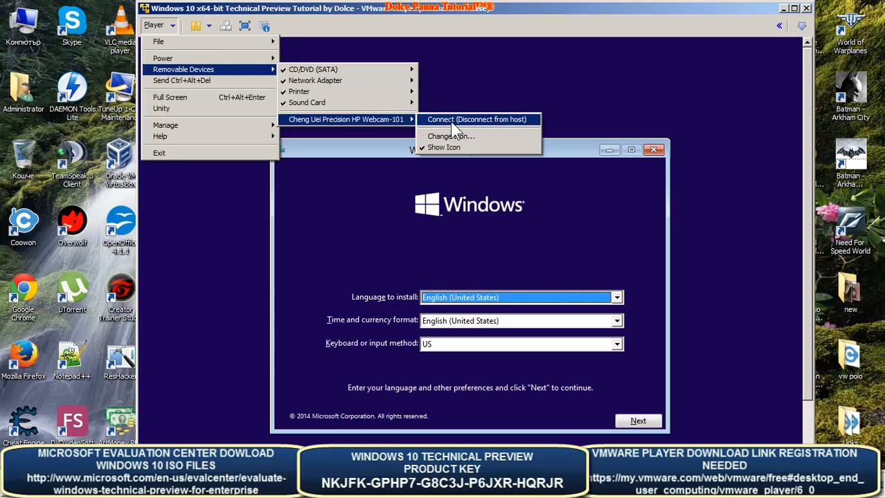
# - Run the VM full screen, keep English (United States) as the install language and choose Install now
pyautogui.click(228, 108)
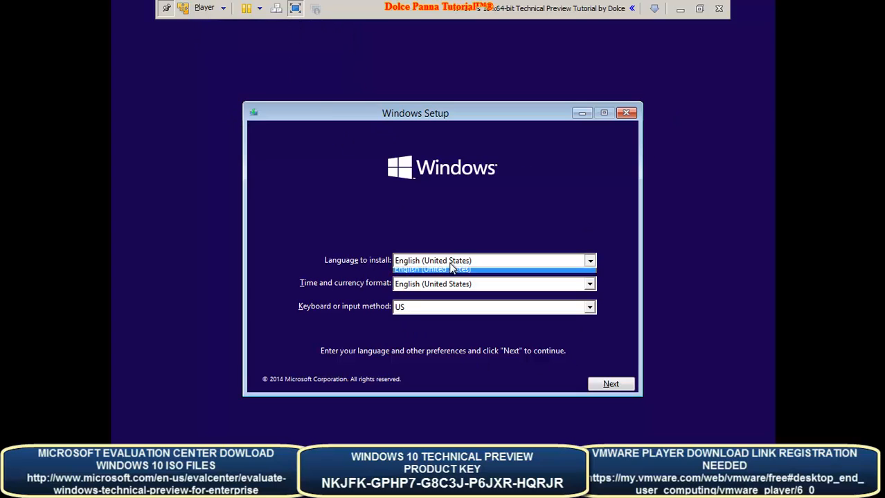
pyautogui.click(450, 263)
pyautogui.click(436, 260)
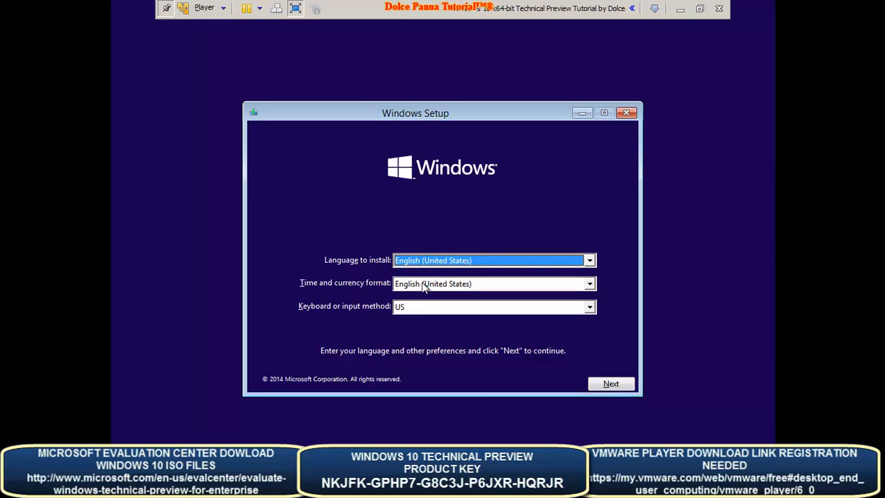
pyautogui.click(611, 385)
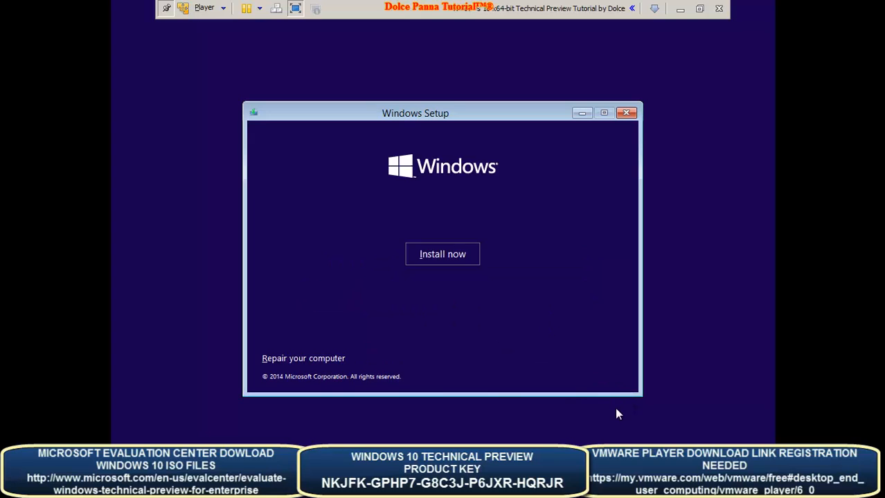
pyautogui.click(440, 252)
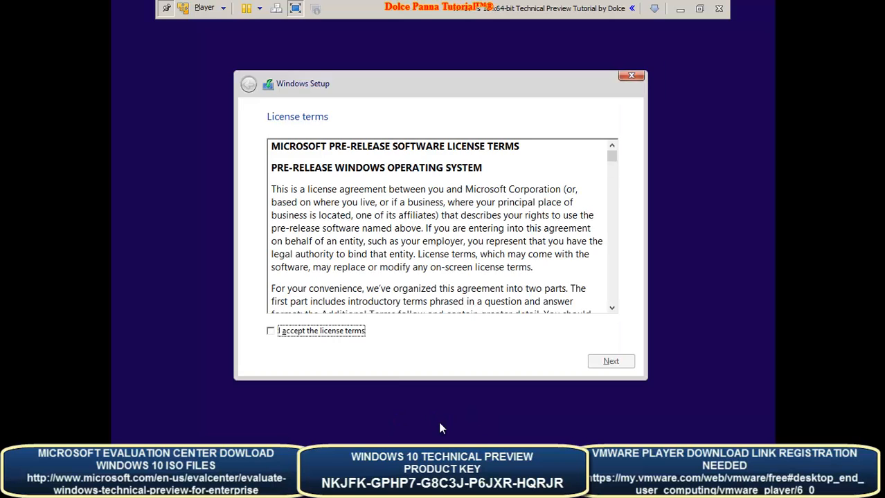
# - Accept the license terms, return once to re-accept them, then continue to the installation type page
pyautogui.click(269, 332)
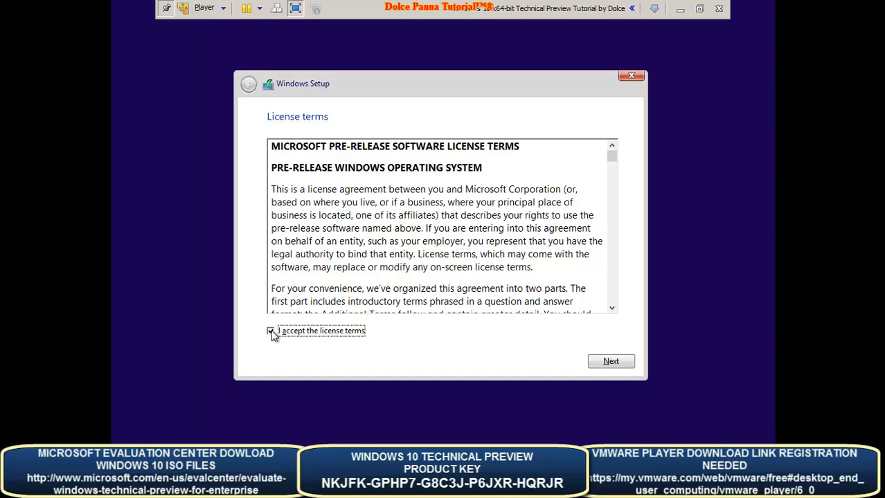
pyautogui.click(623, 363)
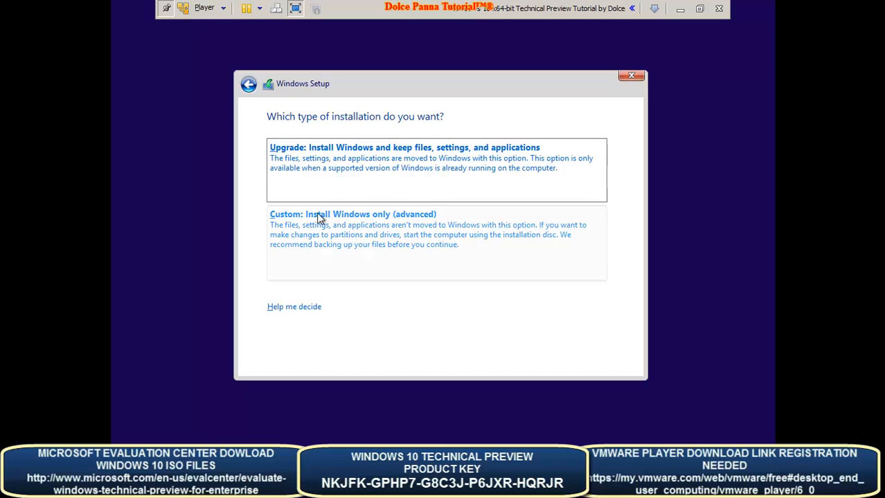
pyautogui.click(246, 87)
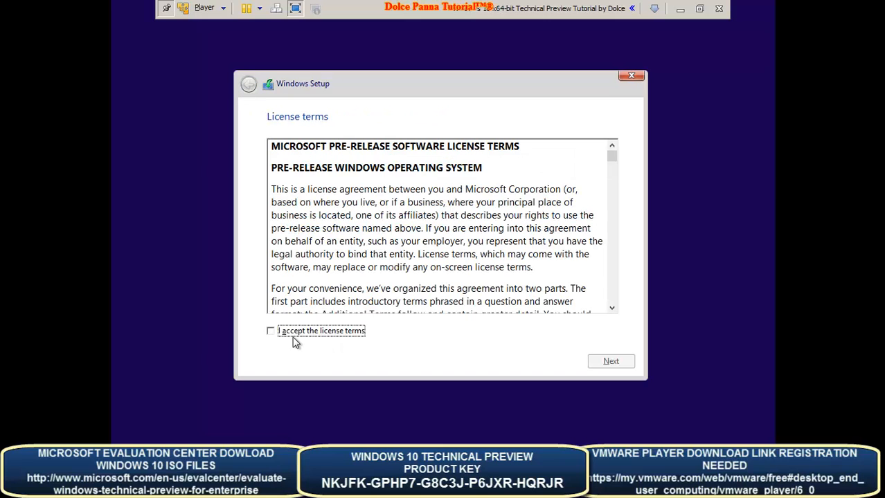
pyautogui.click(271, 332)
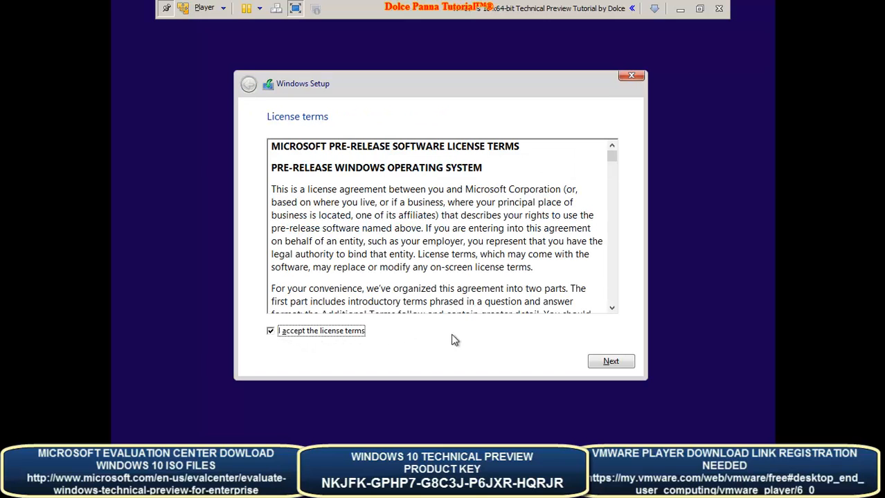
pyautogui.click(616, 362)
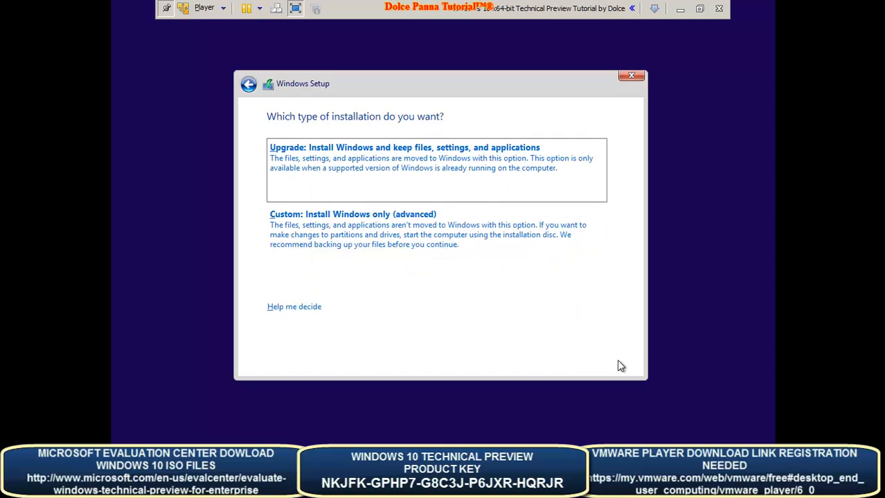
# - Choose Custom install and create a 30720 MB partition, letting Setup add its system partitions
pyautogui.click(317, 234)
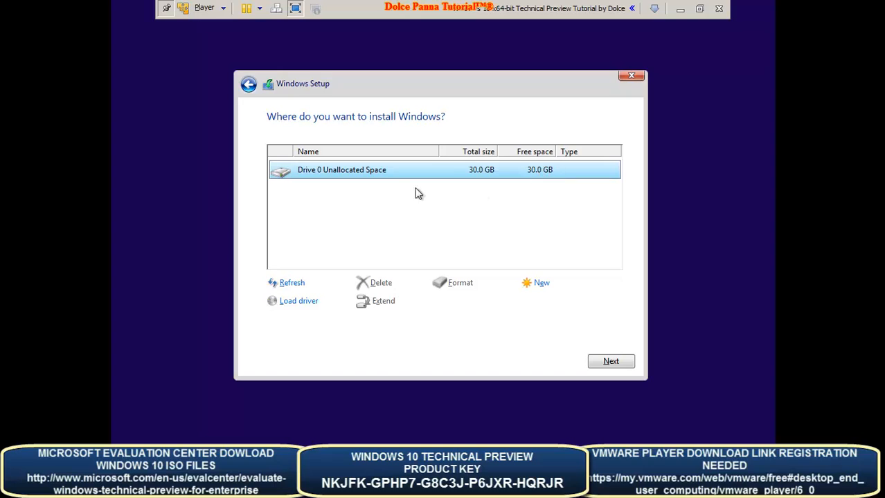
pyautogui.click(541, 286)
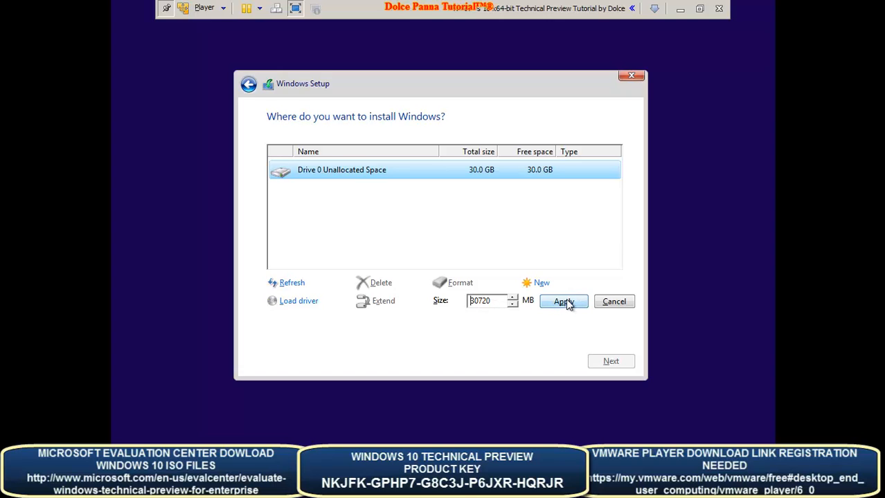
pyautogui.click(568, 302)
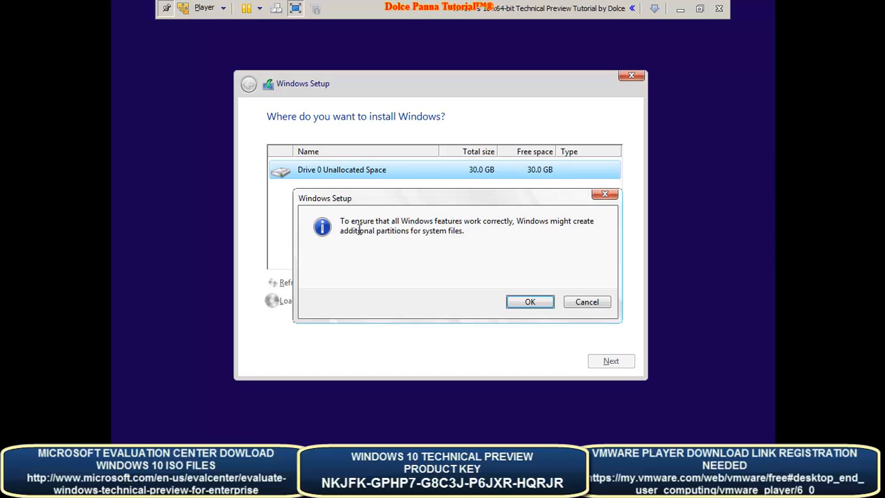
pyautogui.click(525, 308)
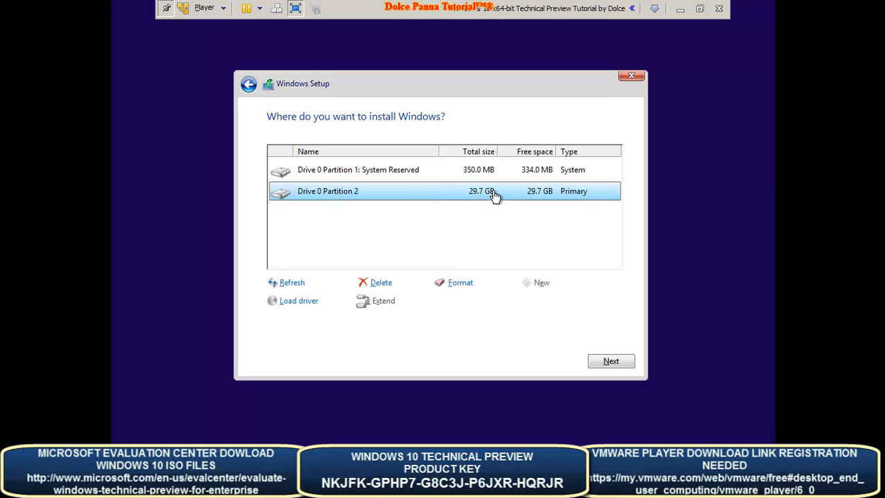
# - Format Partition 2, confirm erasing its data, and start installing Windows onto it
pyautogui.click(460, 283)
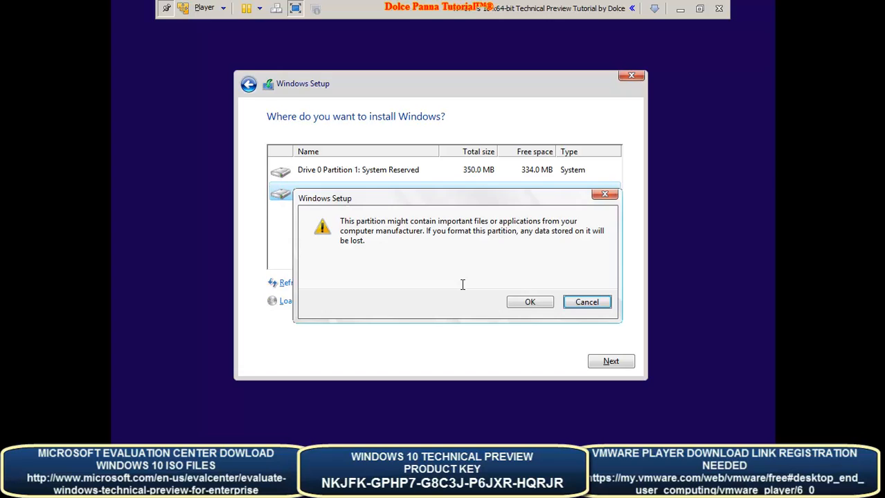
pyautogui.click(534, 300)
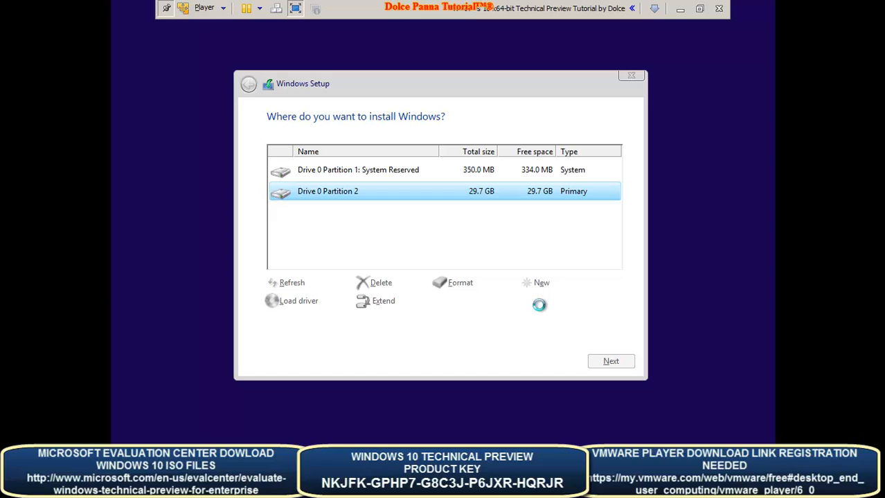
pyautogui.click(611, 363)
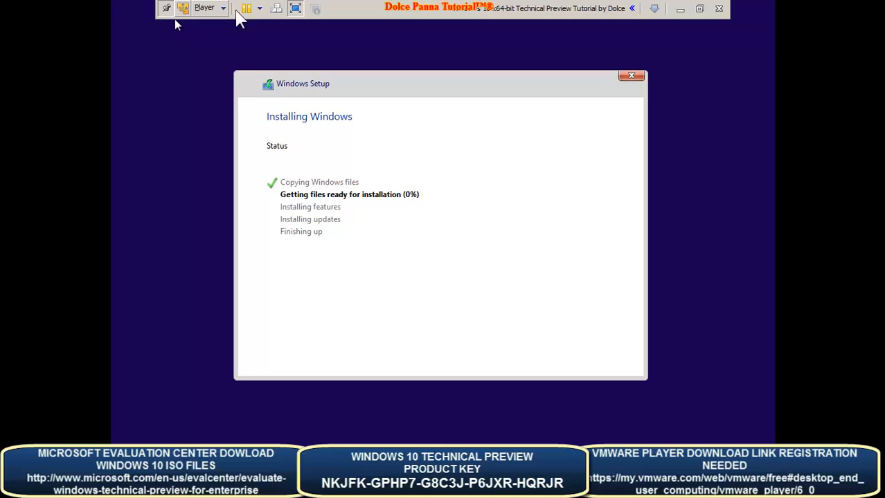
# - Exit full screen so the VM runs in a window while Setup installs features and updates
pyautogui.click(296, 8)
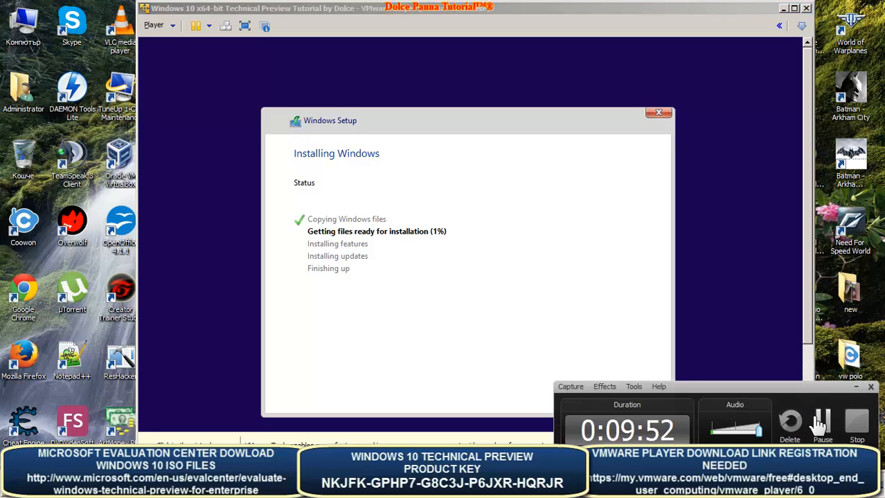
pyautogui.click(817, 420)
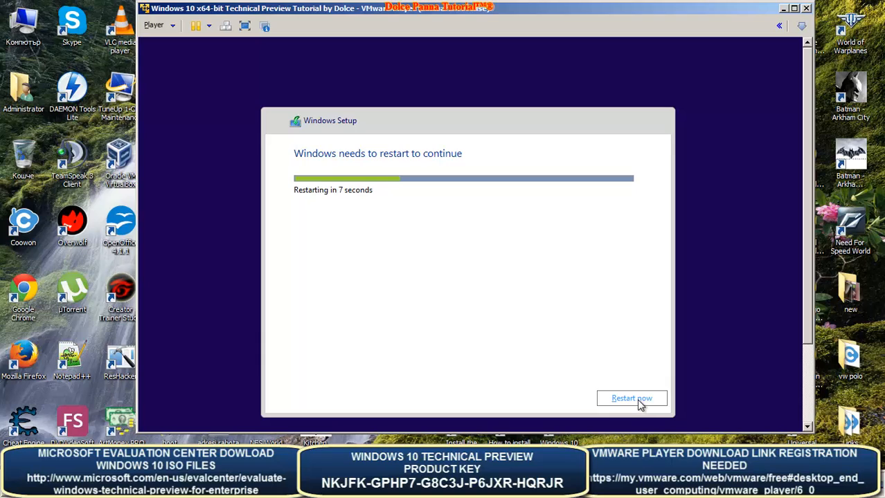
# - Restart the Windows guest immediately to continue Setup
pyautogui.click(638, 401)
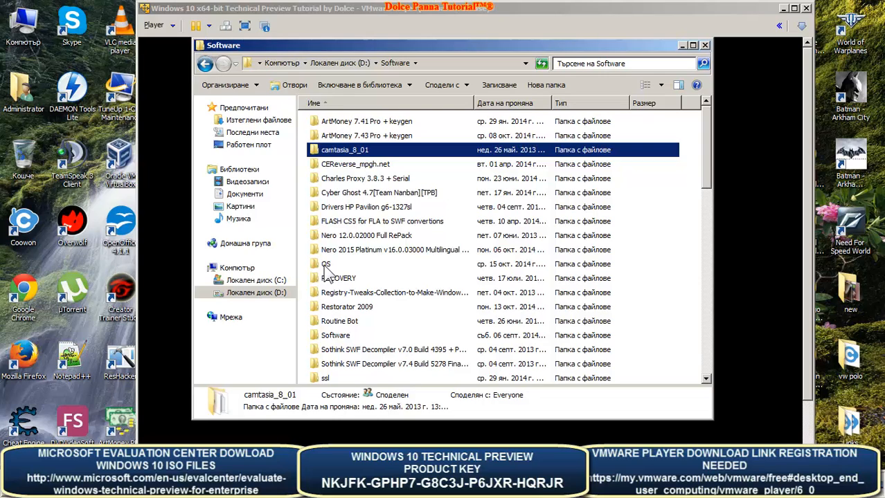
# - Open the OS folder inside Software on Локален диск (D:)
pyautogui.click(327, 267)
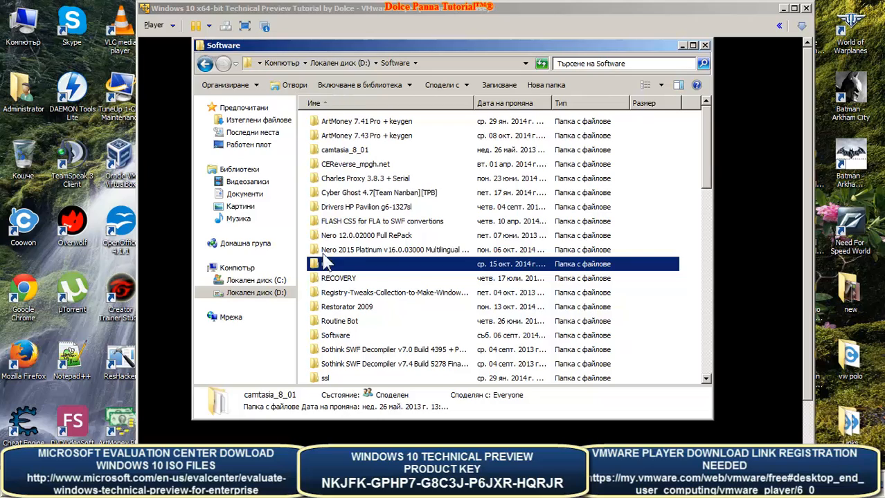
pyautogui.doubleClick(331, 269)
pyautogui.click(334, 268)
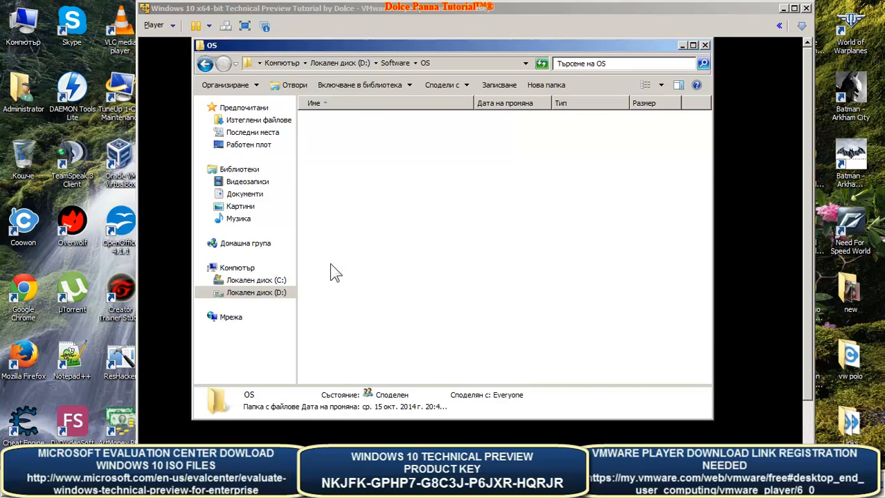
# - Open 'windows 10 technical preview serial' in Notepad to read the product key, then minimize Notepad
pyautogui.click(338, 236)
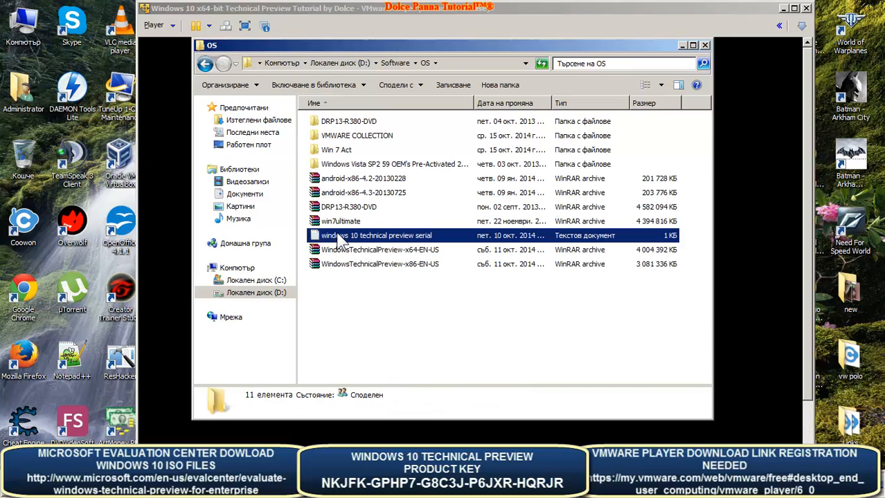
pyautogui.doubleClick(337, 236)
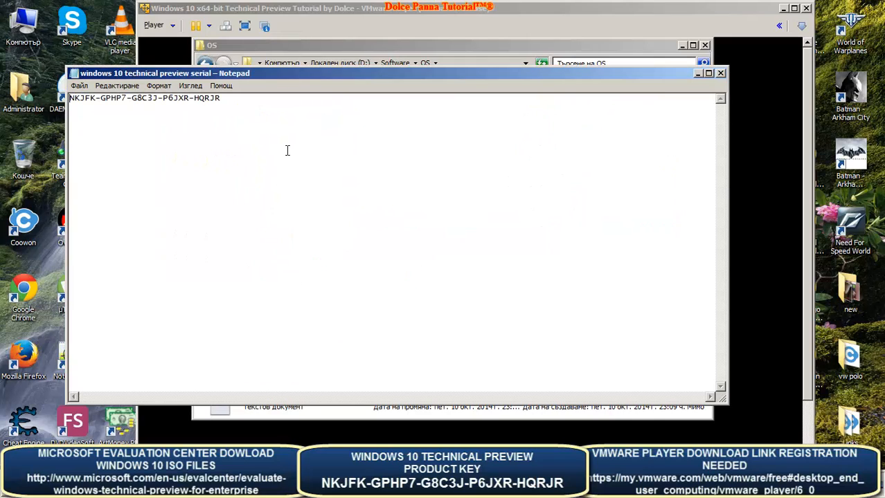
pyautogui.click(699, 74)
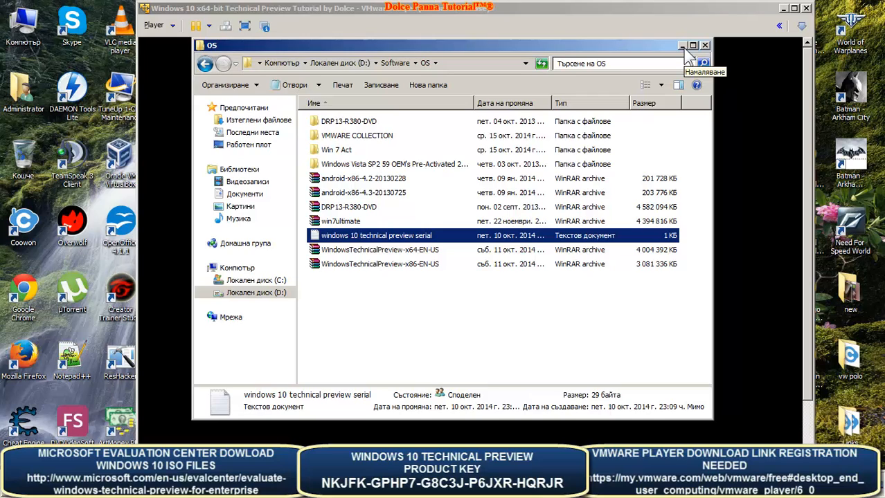
# - Minimize the OS folder window to bring the VMware Player guest screen back into view
pyautogui.click(683, 46)
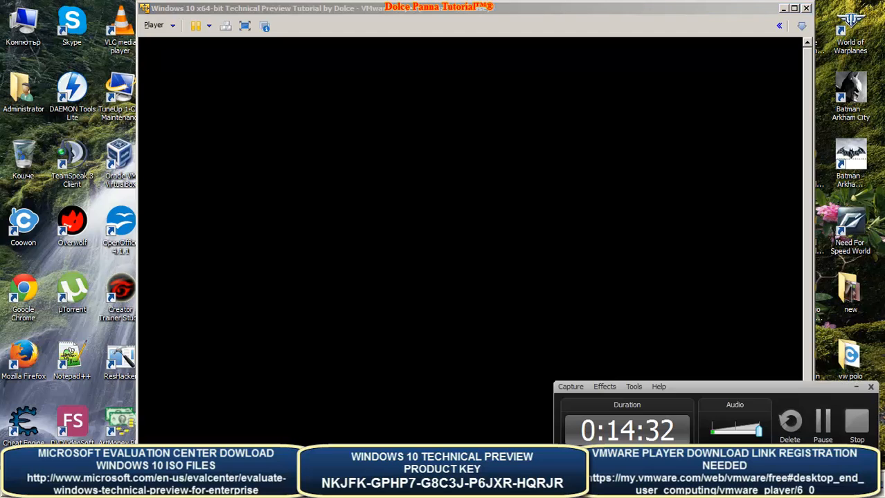
pyautogui.press('F9')
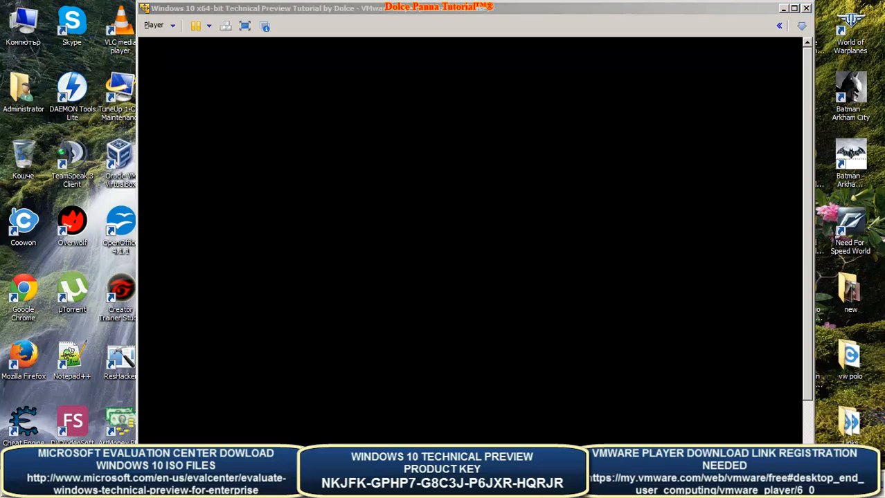
pyautogui.click(499, 437)
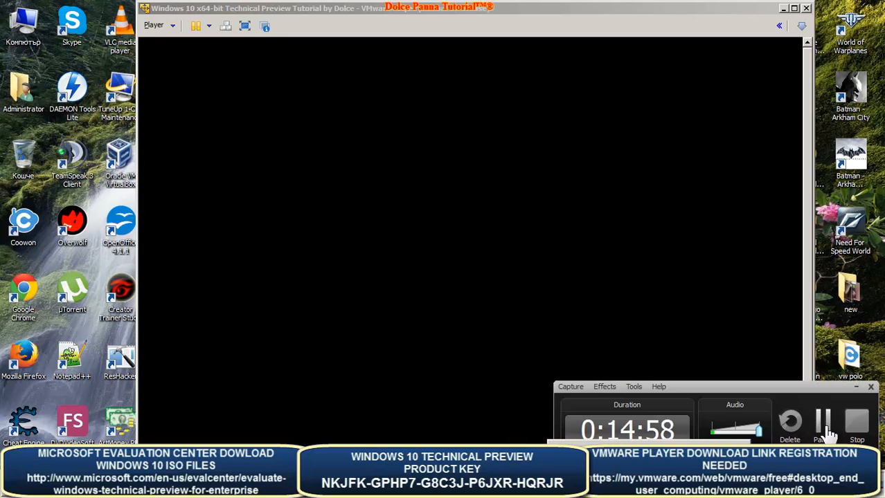
# - Restart the guest right away from Setup's restart prompt instead of waiting for the countdown
pyautogui.click(822, 424)
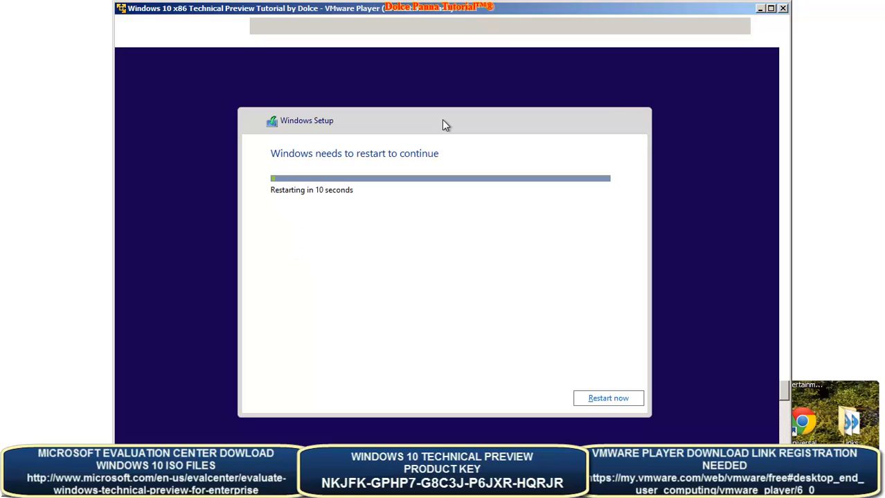
pyautogui.click(597, 398)
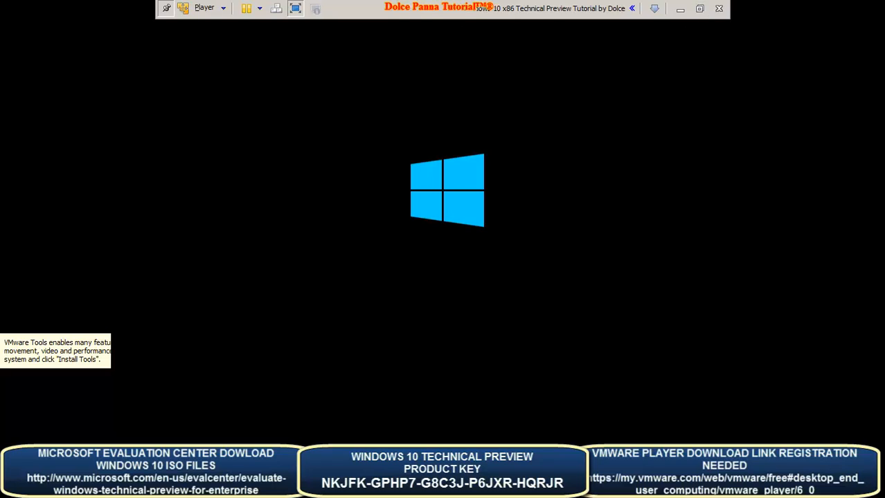
# - Toggle the VM out of full screen back into a desktop window
pyautogui.click(295, 9)
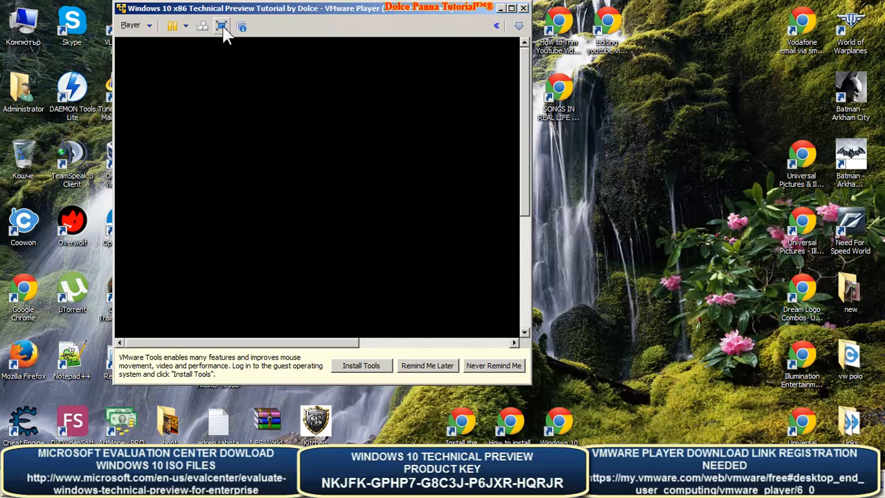
# - Begin the VMware Tools install, close the Tools message bar, and switch the VM to full screen
pyautogui.click(370, 369)
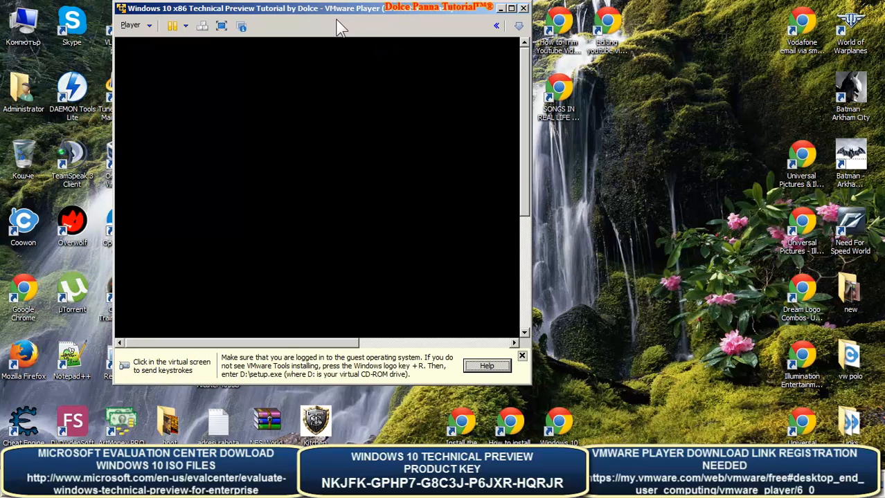
pyautogui.click(521, 356)
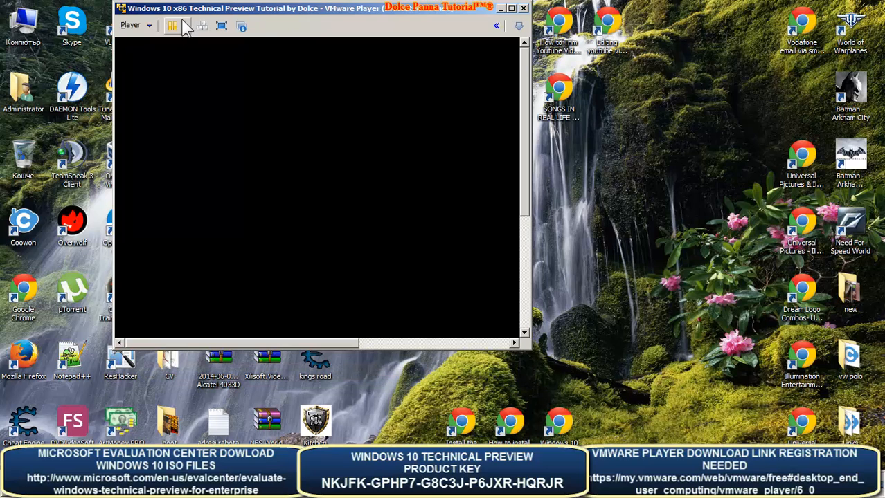
pyautogui.click(148, 25)
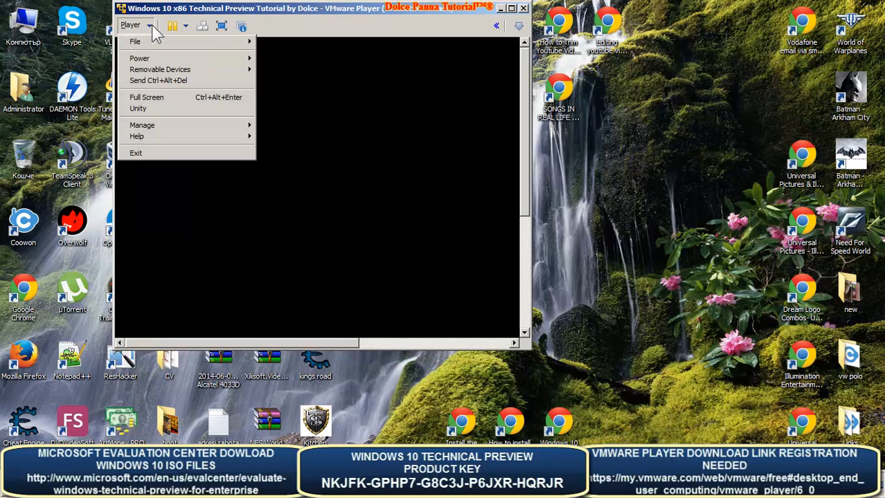
pyautogui.click(247, 8)
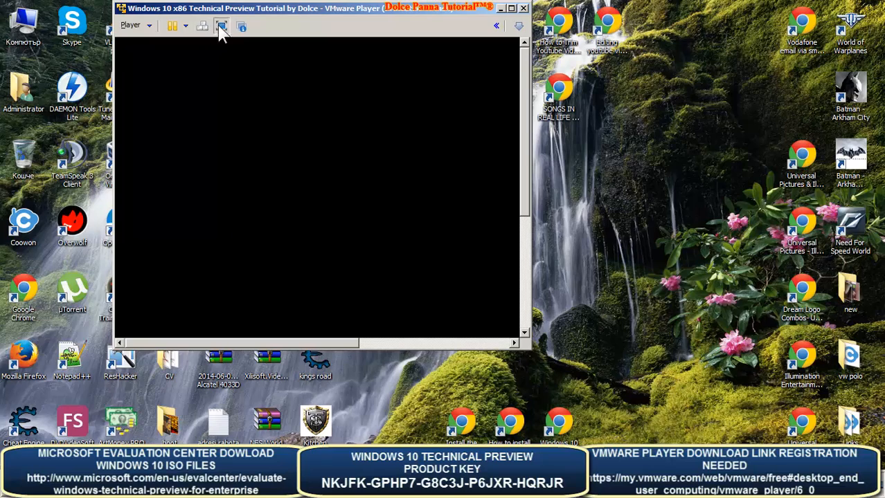
pyautogui.click(222, 26)
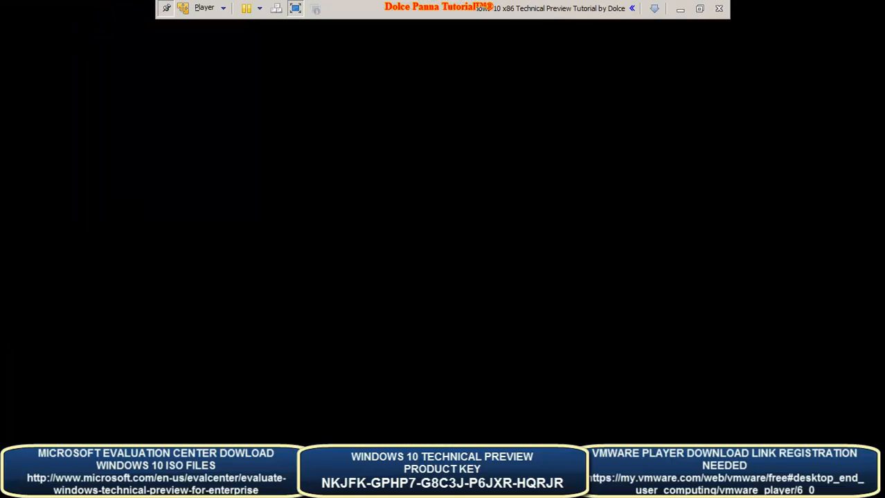
# - Exit full screen, move the VM window left across the desktop, and widen it to the right
pyautogui.click(296, 8)
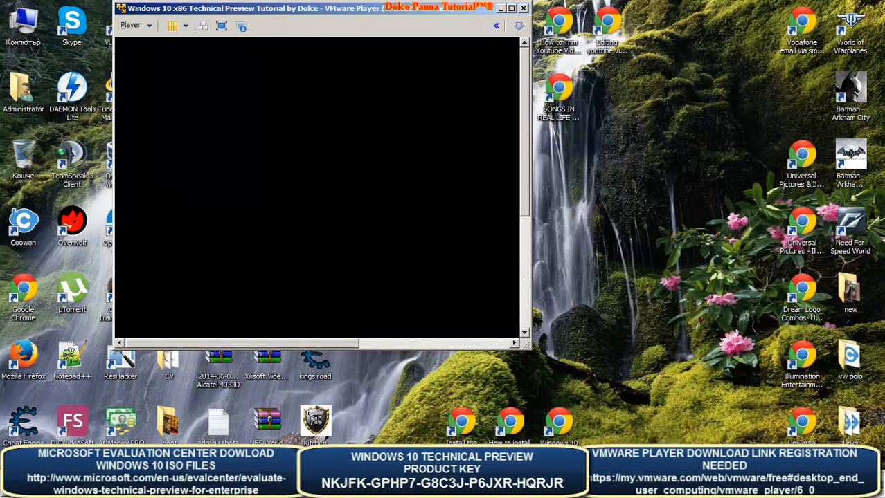
pyautogui.moveTo(334, 10); pyautogui.dragTo(470, 51)
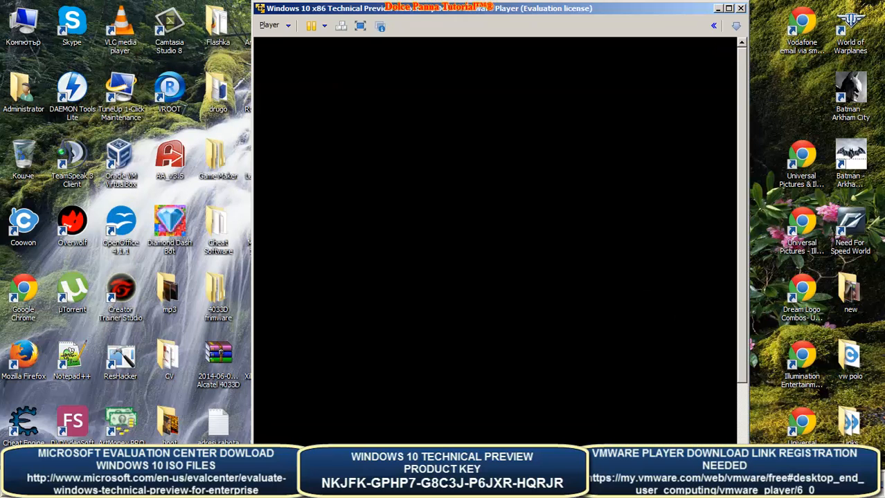
pyautogui.moveTo(418, 19); pyautogui.dragTo(293, 25)
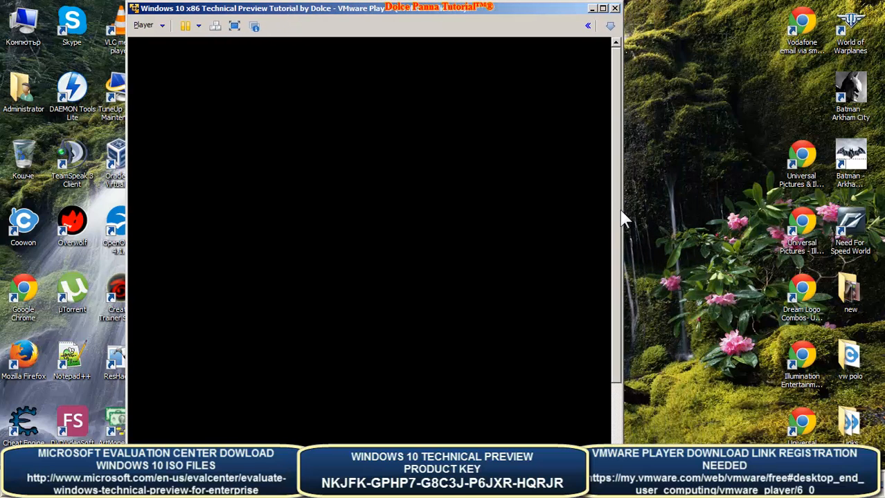
pyautogui.moveTo(623, 220); pyautogui.dragTo(755, 233)
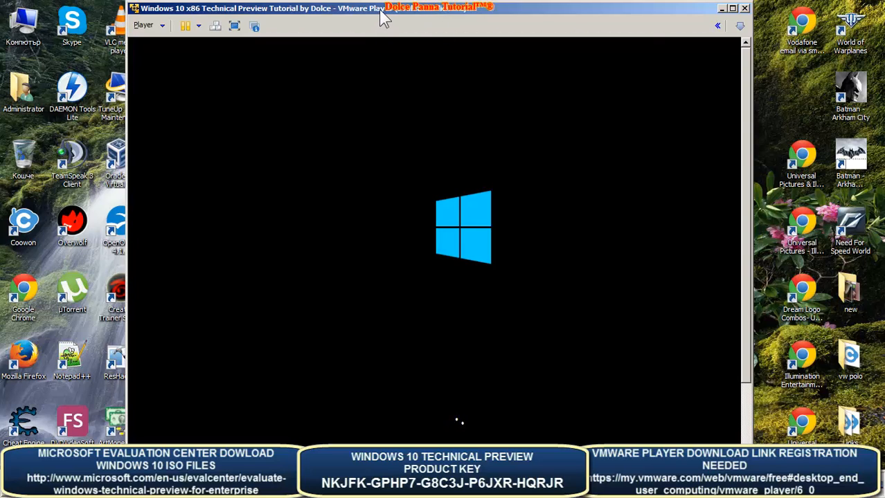
# - Toggle full screen on, off, and on again so the guest fills the display during 'Getting devices ready'
pyautogui.click(234, 26)
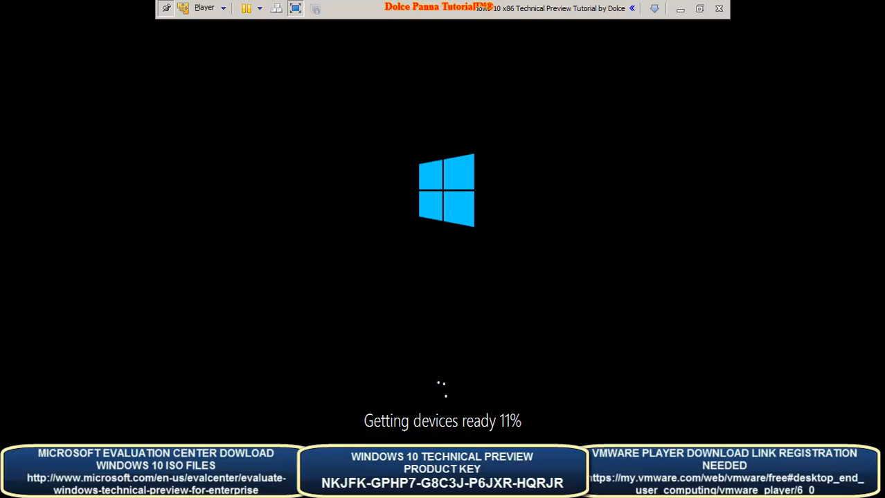
pyautogui.click(298, 10)
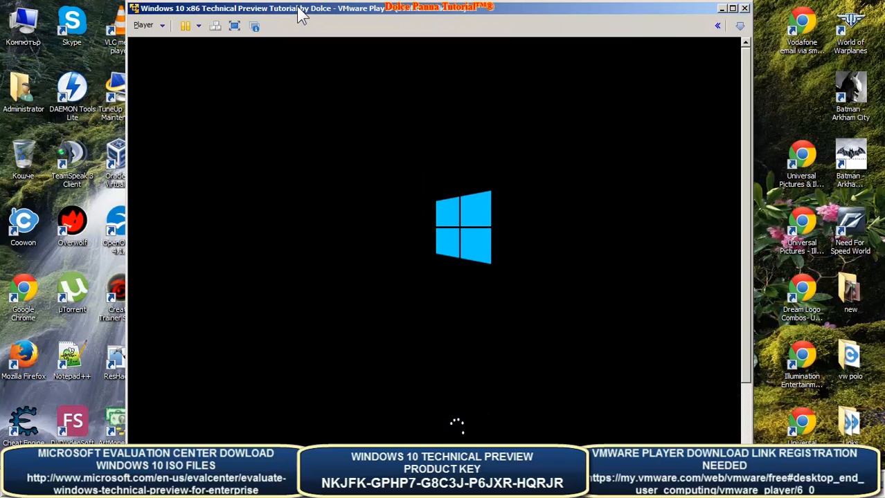
pyautogui.click(236, 26)
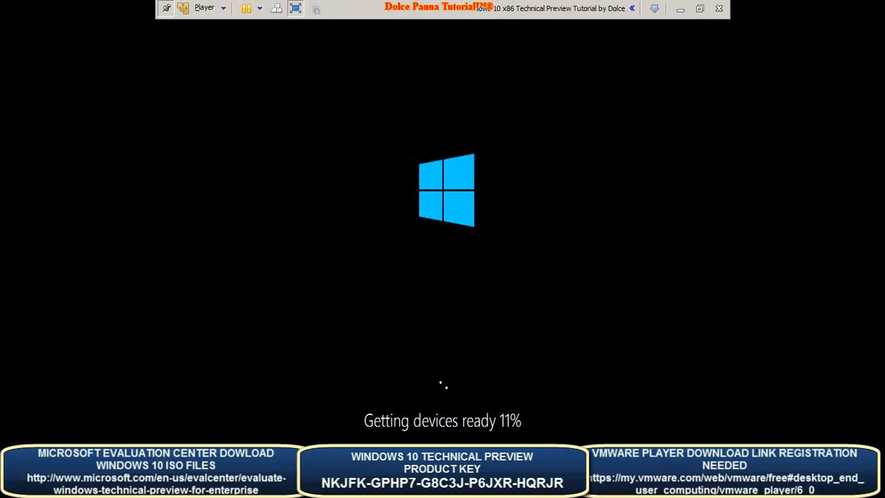
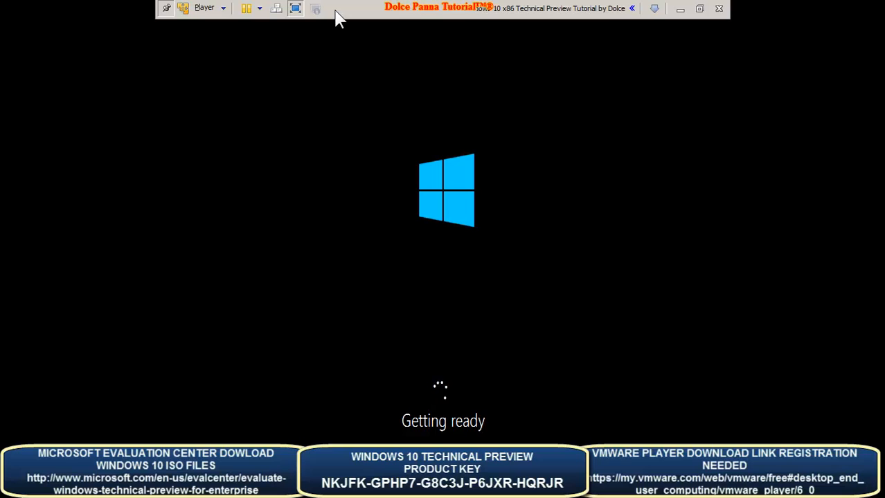
# - Take the Windows 10 VM out of full screen so it runs in a window on the host desktop
pyautogui.click(298, 9)
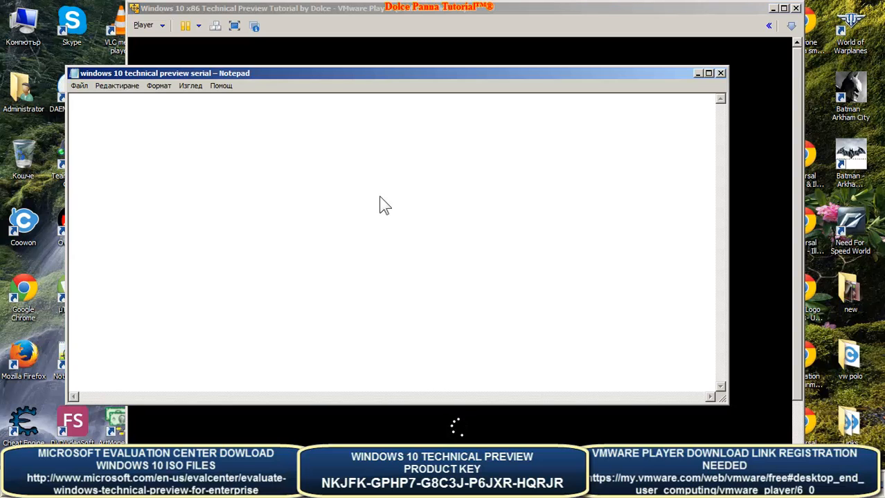
# - Paste the Windows 10 product key into the empty serial Notepad file and shift Notepad left
pyautogui.click(385, 205)
pyautogui.hotkey('ctrl', 'v')
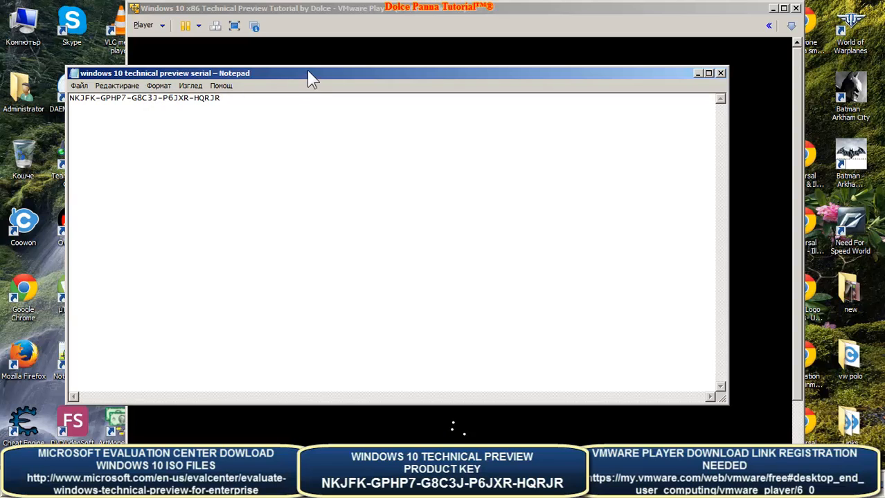
pyautogui.moveTo(310, 78); pyautogui.dragTo(233, 80)
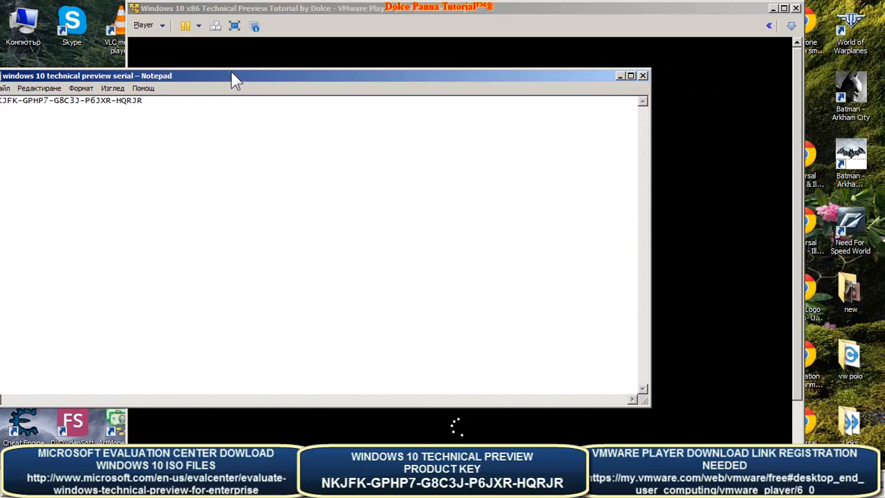
# - Arrange the VMware and Notepad windows side by side, leaving the VM window in front
pyautogui.moveTo(334, 14); pyautogui.dragTo(387, 12)
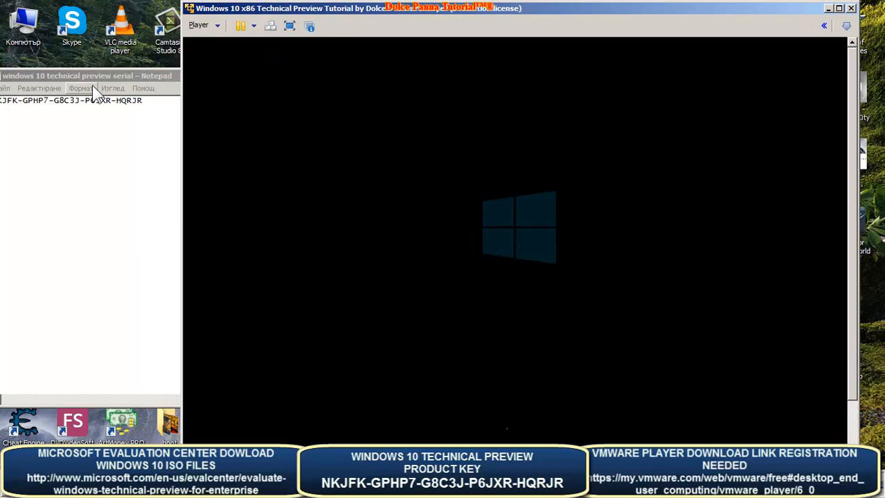
pyautogui.moveTo(93, 77); pyautogui.dragTo(116, 73)
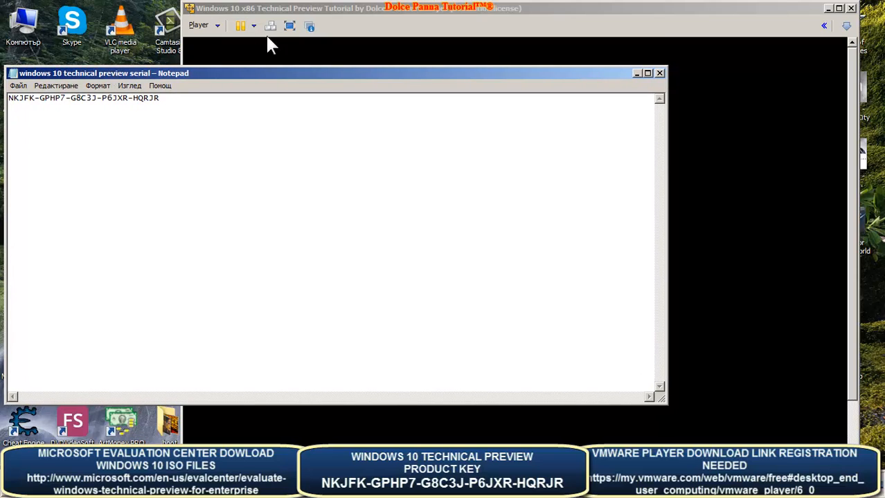
pyautogui.click(286, 15)
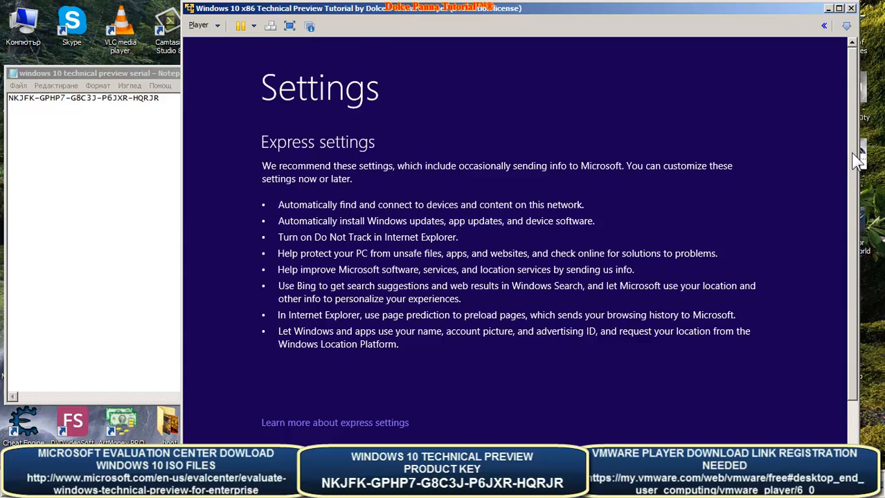
# - Scroll the Express settings page and accept the recommended express settings
pyautogui.scroll(-3, 852, 154)
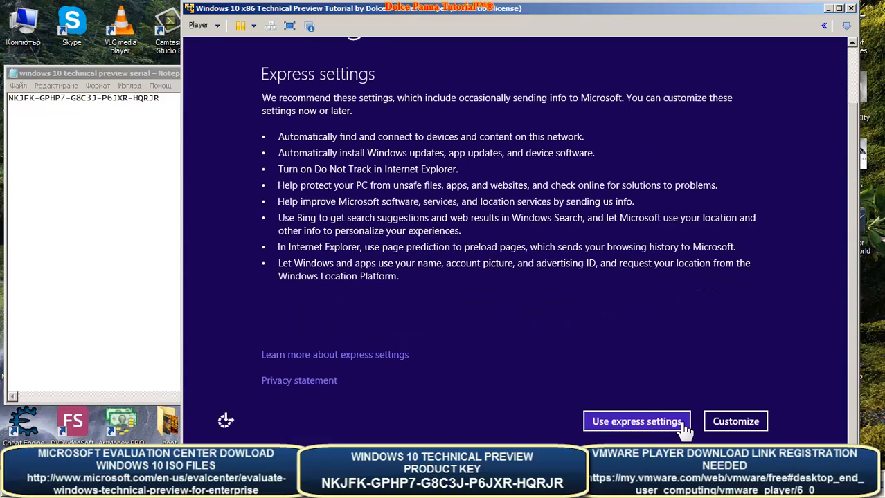
pyautogui.click(631, 425)
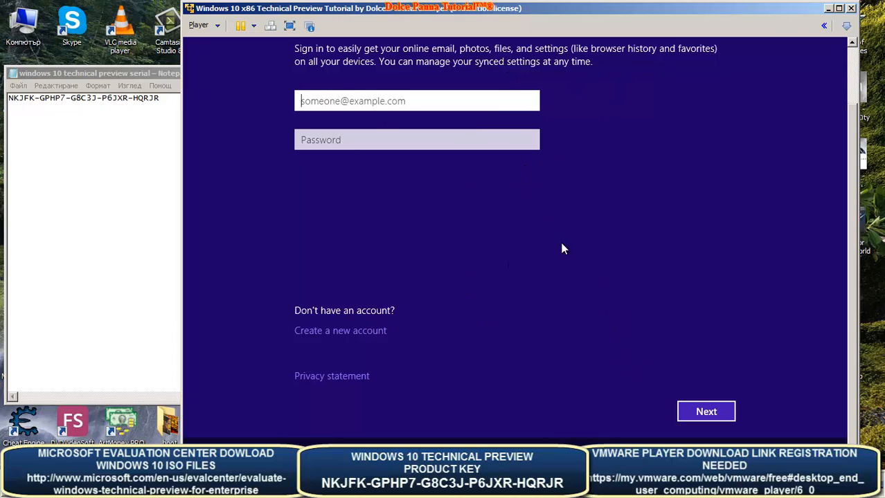
# - Try continuing sign-in with an empty e-mail box, then choose to create a new Microsoft account
pyautogui.click(708, 412)
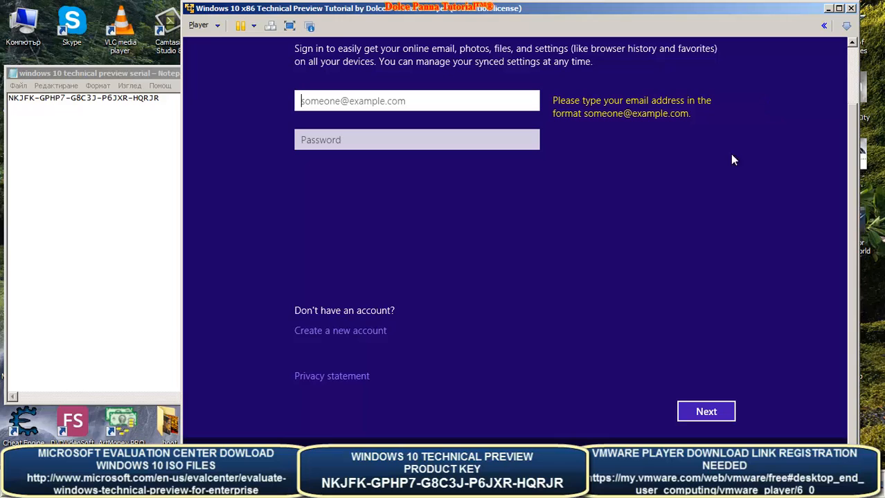
pyautogui.click(320, 337)
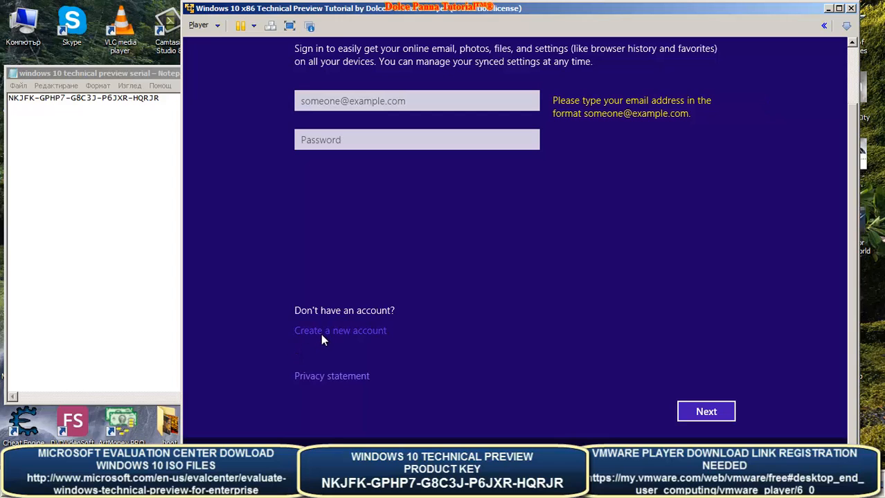
# - Fill in the new account's first name, last name and e-mail address
pyautogui.click(354, 331)
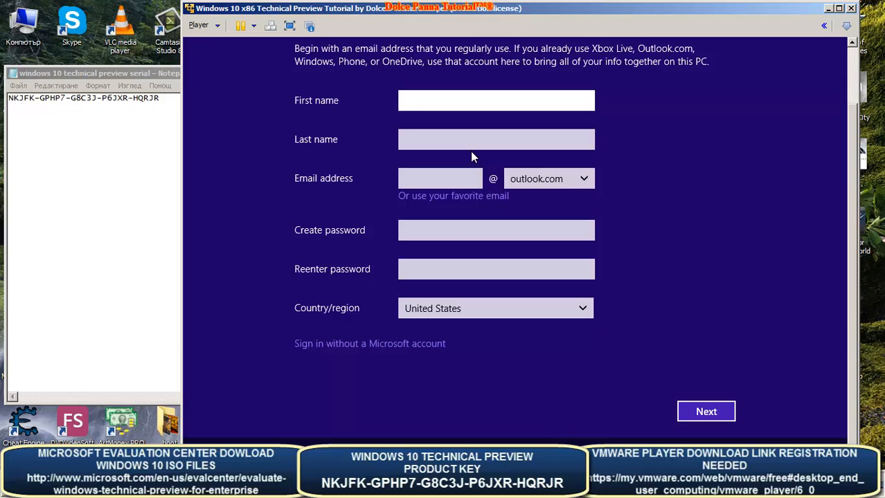
pyautogui.write('Dolce')
pyautogui.press('Tab')
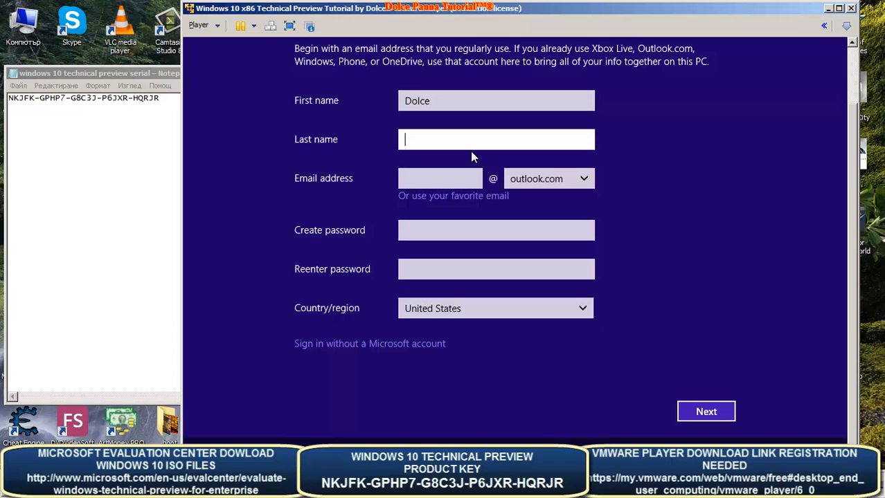
pyautogui.write('Panna')
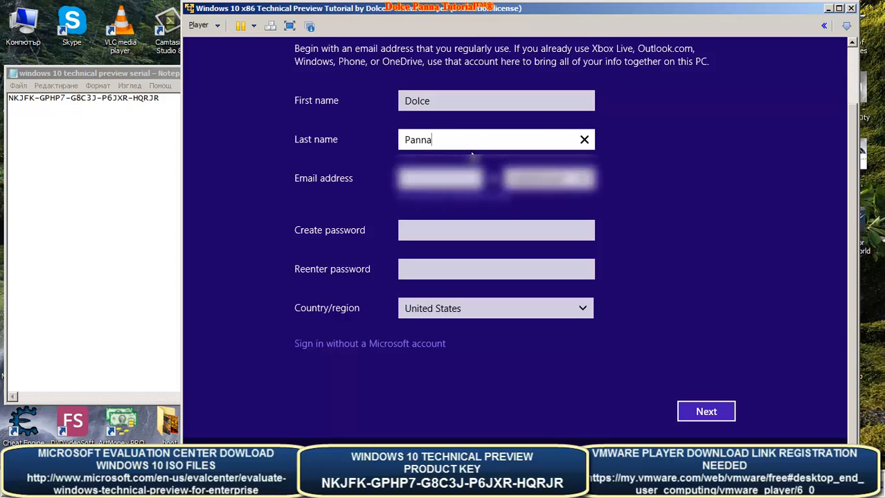
pyautogui.press('Tab')
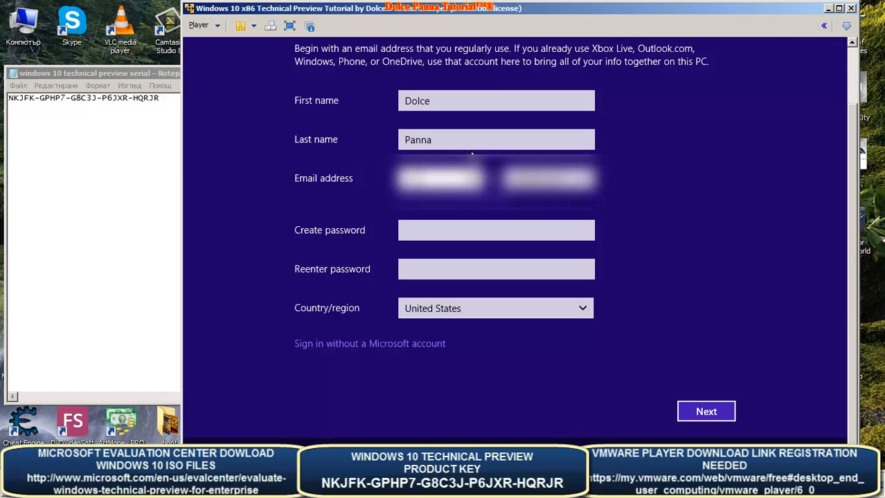
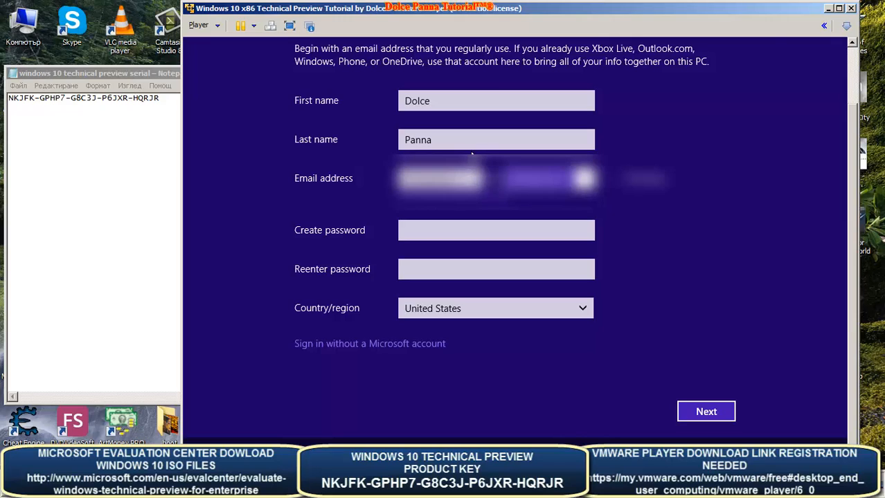
pyautogui.press('Tab')
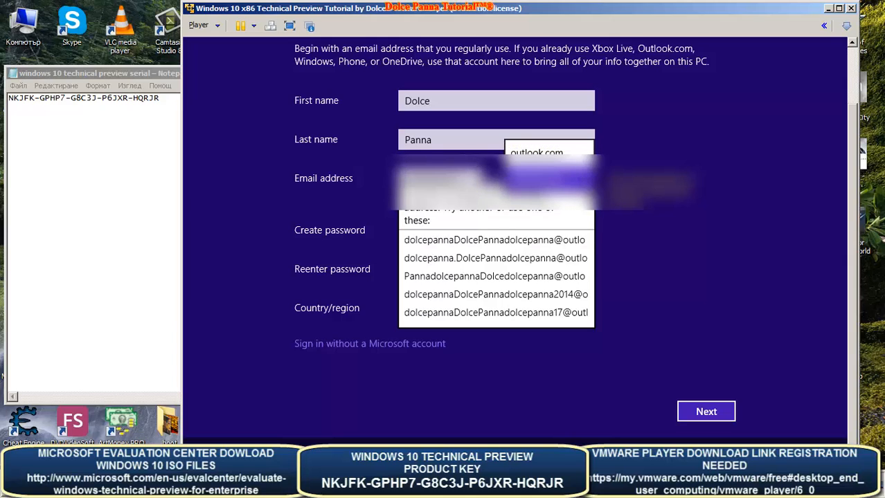
# - Dismiss the popup of suggested alternative e-mail addresses
pyautogui.click(547, 178)
pyautogui.press('Tab')
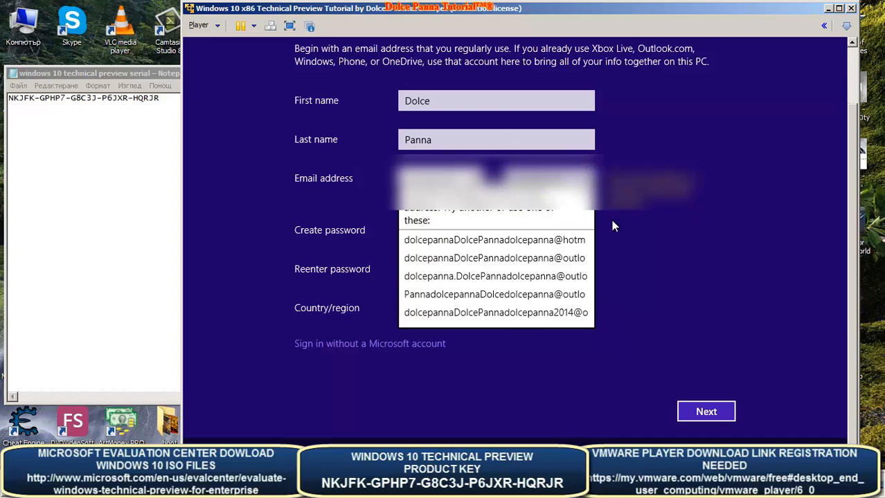
pyautogui.click(458, 222)
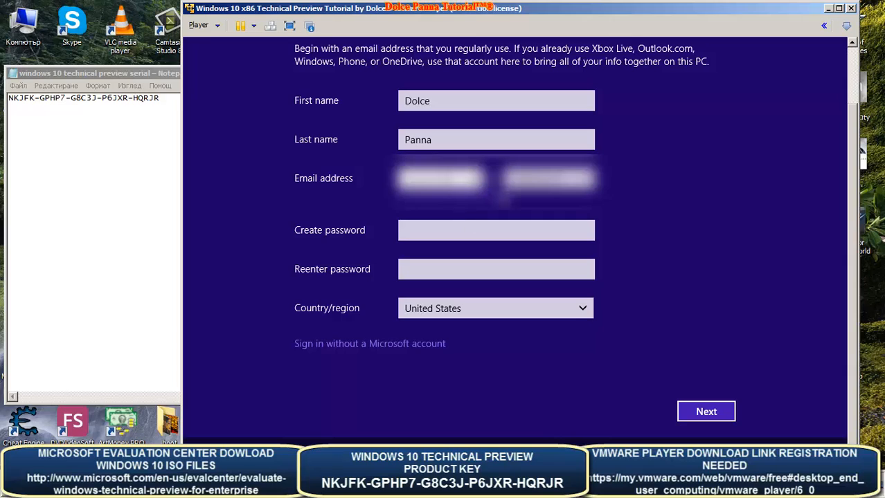
pyautogui.click(547, 178)
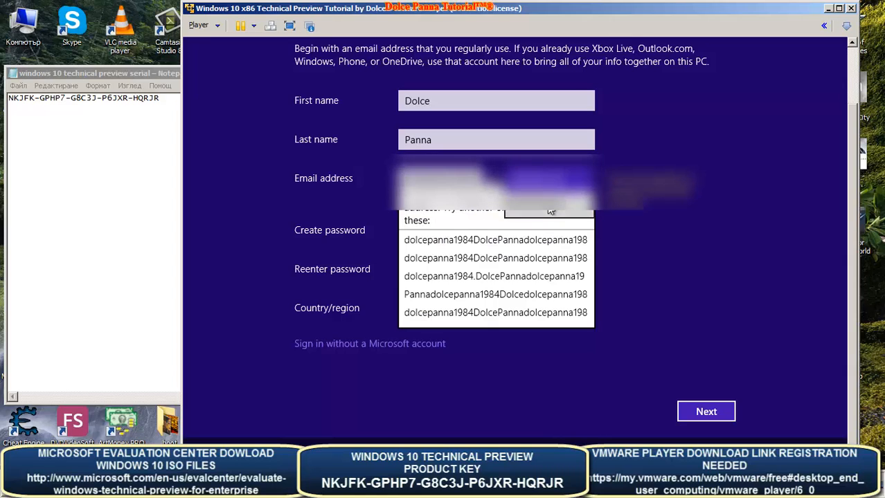
pyautogui.click(550, 211)
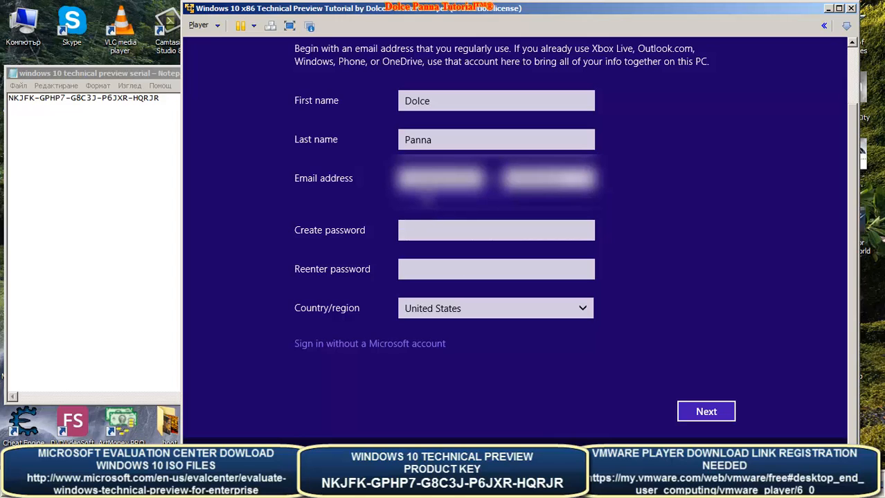
# - Enter the account password in Create password and confirm it in Reenter password
pyautogui.click(467, 232)
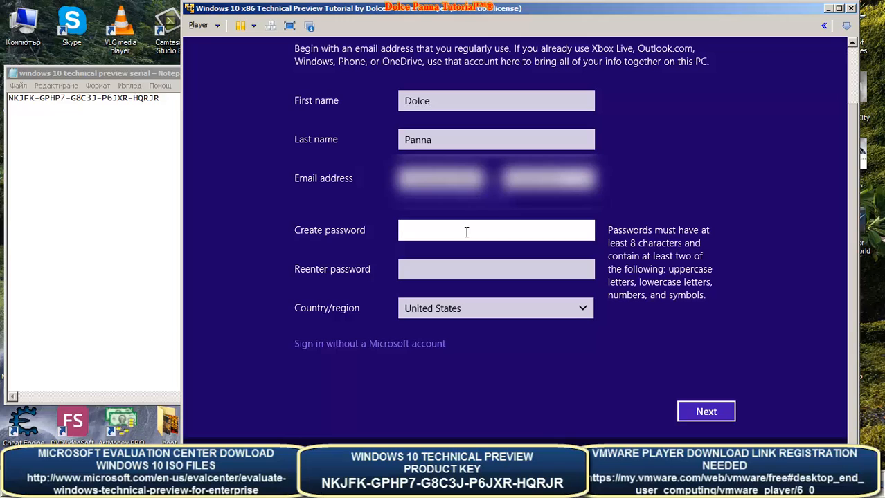
pyautogui.write('••••••••••••••••')
pyautogui.press('Tab')
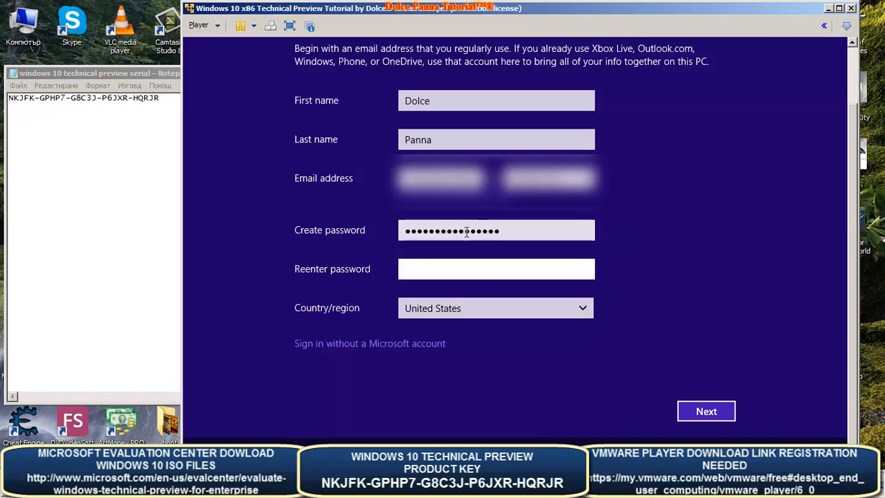
pyautogui.write('••••••')
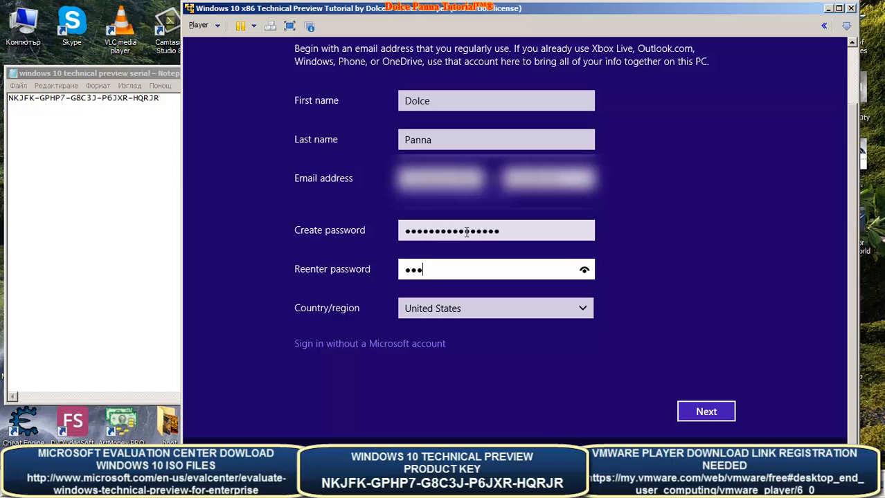
pyautogui.press('BackSpace')
pyautogui.press('BackSpace')
pyautogui.press('BackSpace')
pyautogui.press('BackSpace')
pyautogui.press('BackSpace')
pyautogui.press('BackSpace')
pyautogui.write('•••')
pyautogui.press('BackSpace')
pyautogui.press('BackSpace')
pyautogui.press('BackSpace')
pyautogui.hotkey('shift', 'Tab')
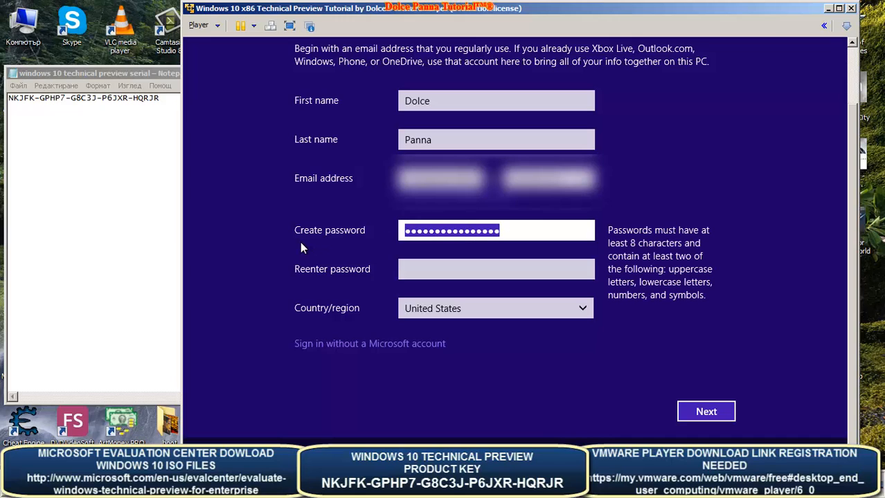
pyautogui.write('•••••••')
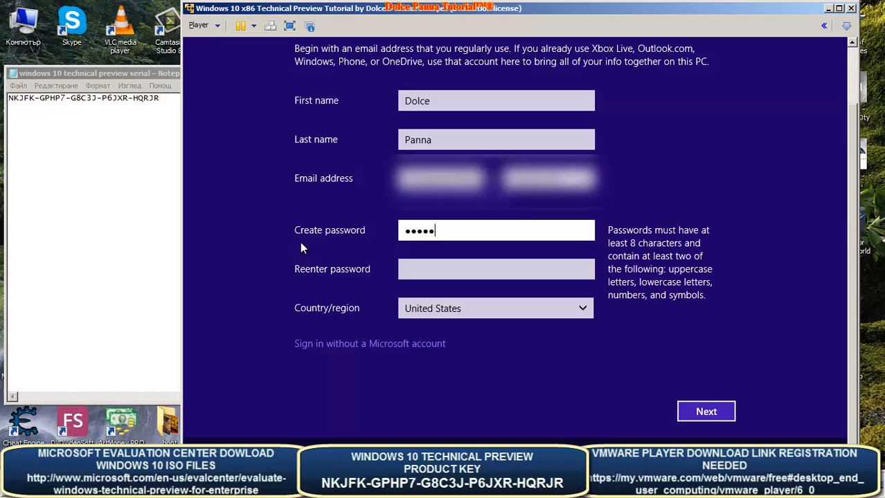
pyautogui.write('••••••••')
pyautogui.press('Tab')
pyautogui.write('••••')
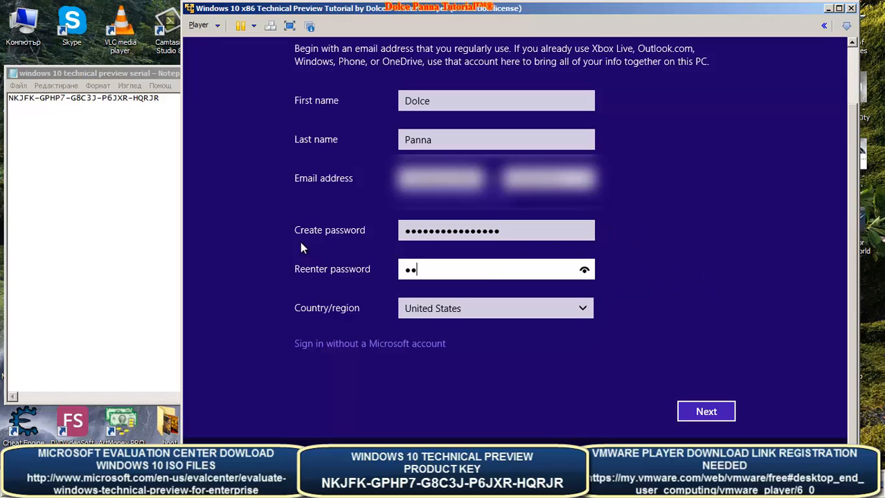
pyautogui.write('••••••••••••')
# - Set Country/region to Italy and continue to the next account page
pyautogui.press('Tab')
pyautogui.press('i')
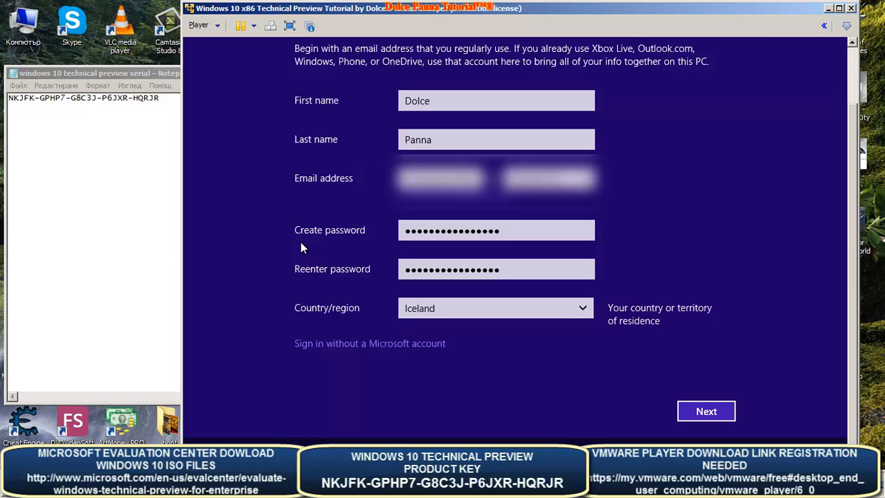
pyautogui.click(588, 309)
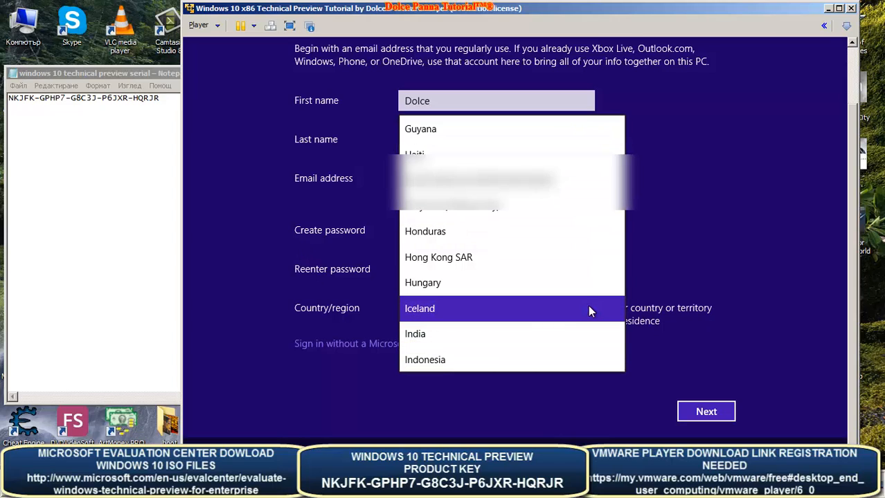
pyautogui.scroll(-1, 524, 321)
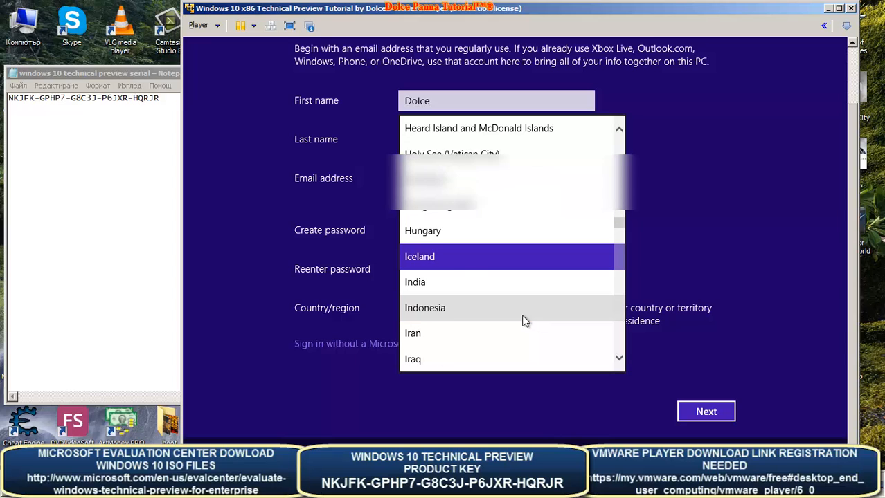
pyautogui.scroll(-2, 524, 321)
pyautogui.click(503, 320)
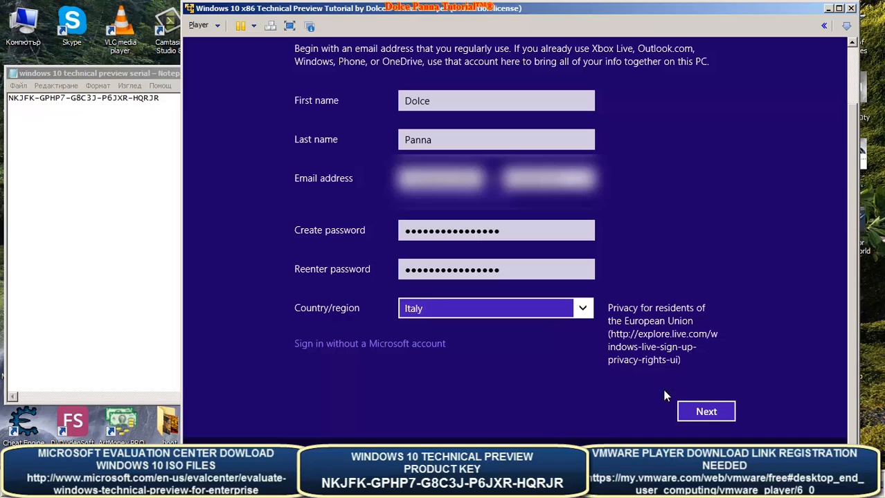
pyautogui.click(706, 421)
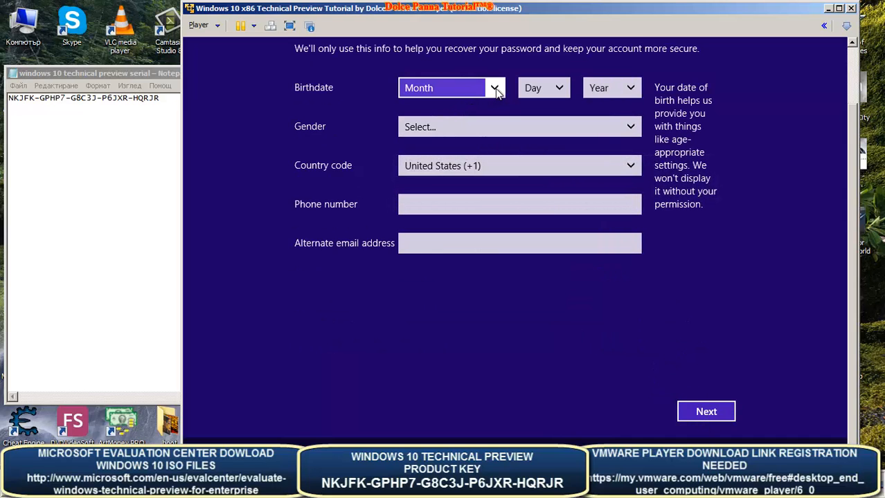
pyautogui.press('o')
pyautogui.click(552, 96)
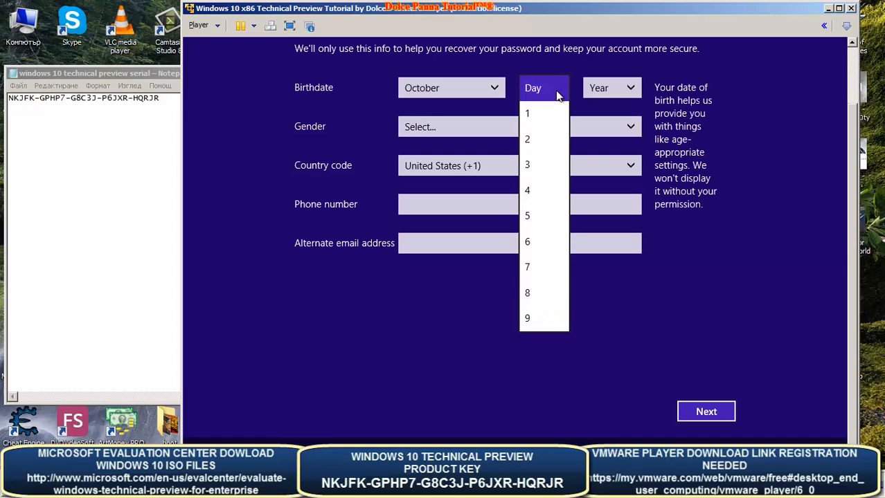
pyautogui.press('1')
pyautogui.press('2')
pyautogui.press('Return')
pyautogui.click(600, 91)
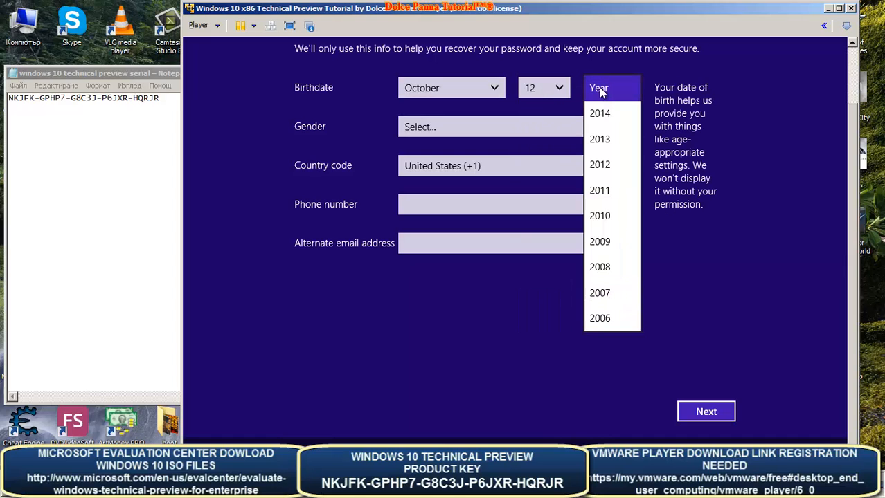
pyautogui.press('1')
pyautogui.press('9')
pyautogui.press('8')
pyautogui.press('3')
pyautogui.press('Return')
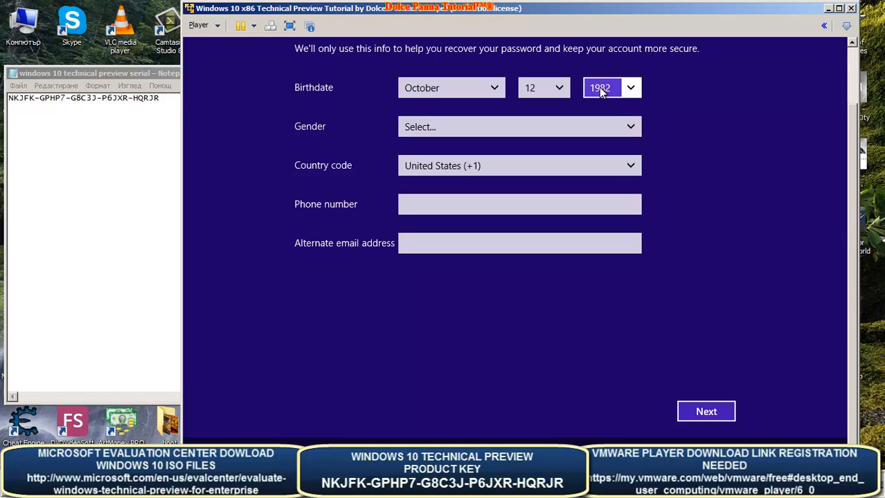
pyautogui.scroll(2, 601, 93)
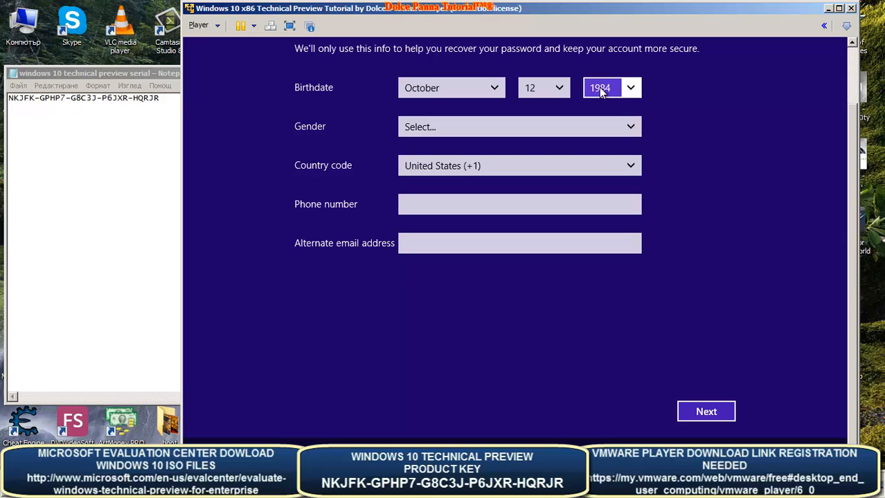
# - Select Male as the gender and open the country calling code list
pyautogui.click(563, 133)
pyautogui.click(495, 156)
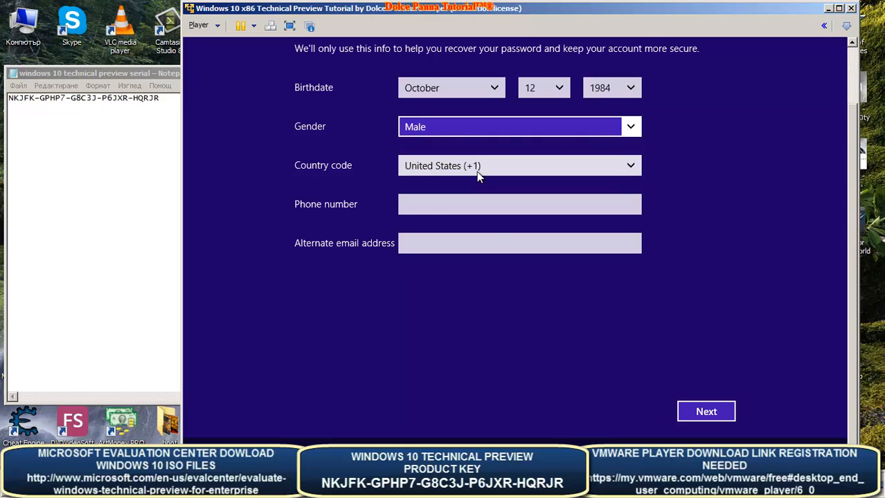
pyautogui.click(476, 171)
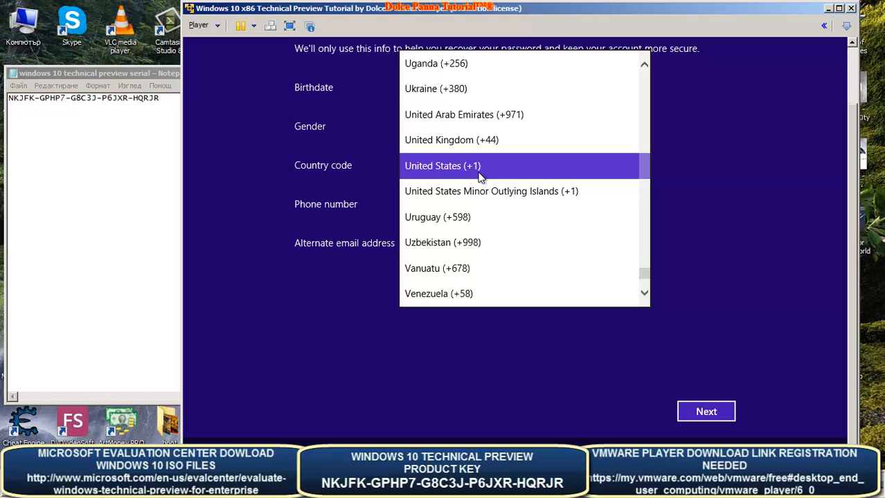
# - Choose Italy (+39) as the country code
pyautogui.scroll(20, 480, 177)
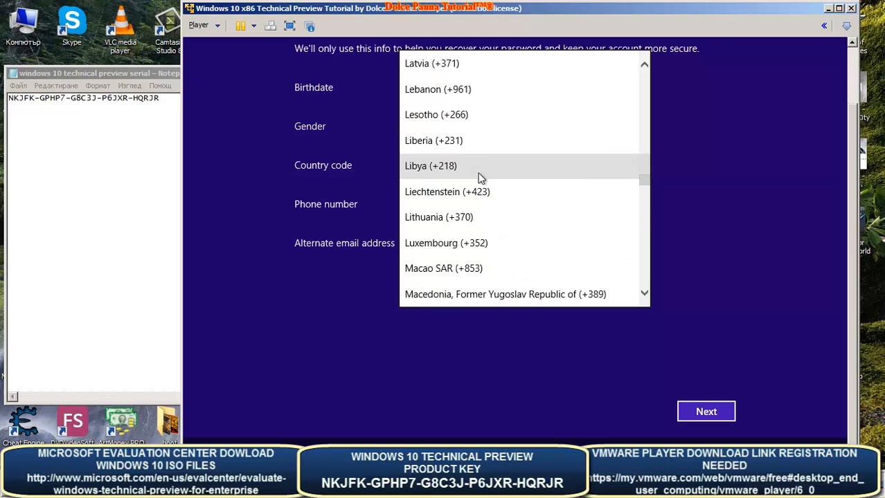
pyautogui.scroll(-4, 447, 116)
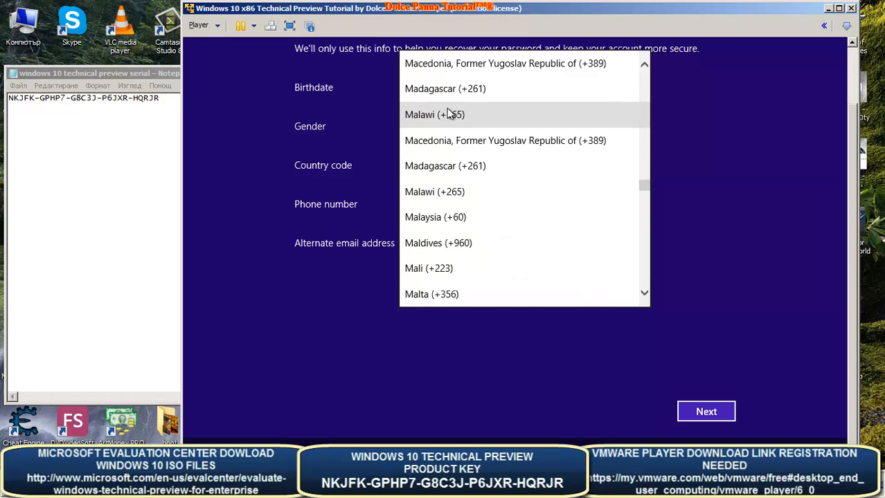
pyautogui.scroll(13, 448, 139)
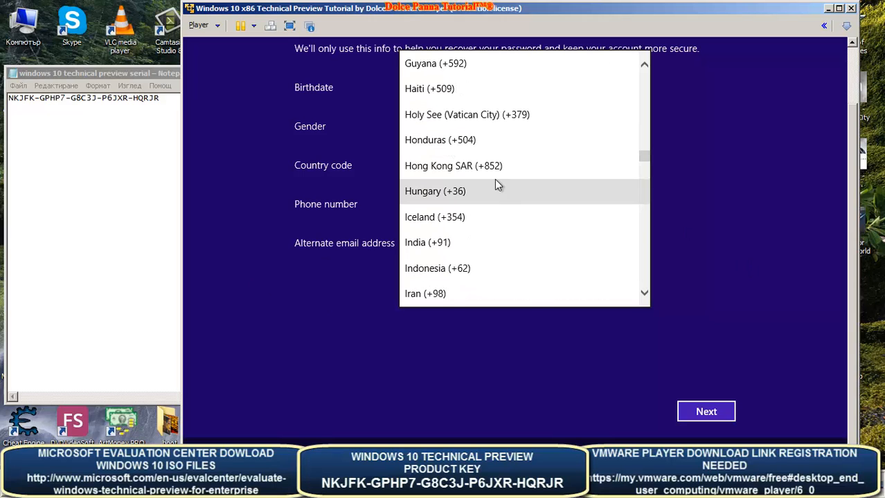
pyautogui.scroll(15, 492, 175)
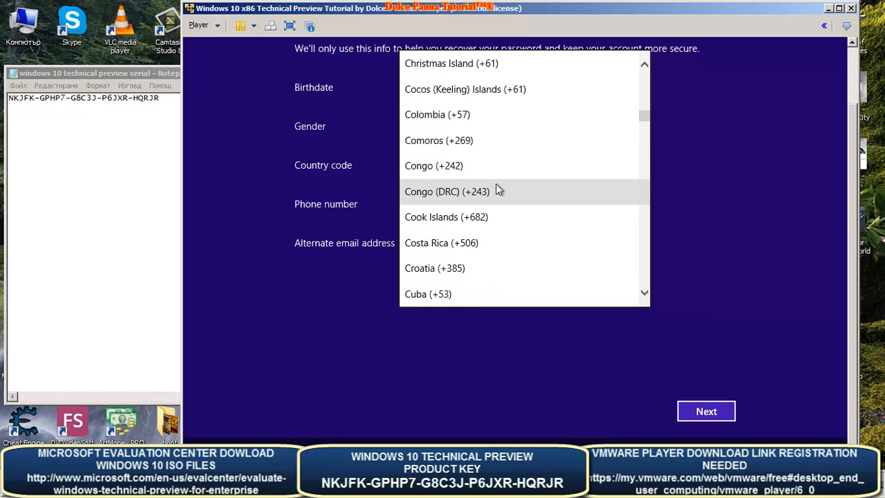
pyautogui.scroll(5, 497, 189)
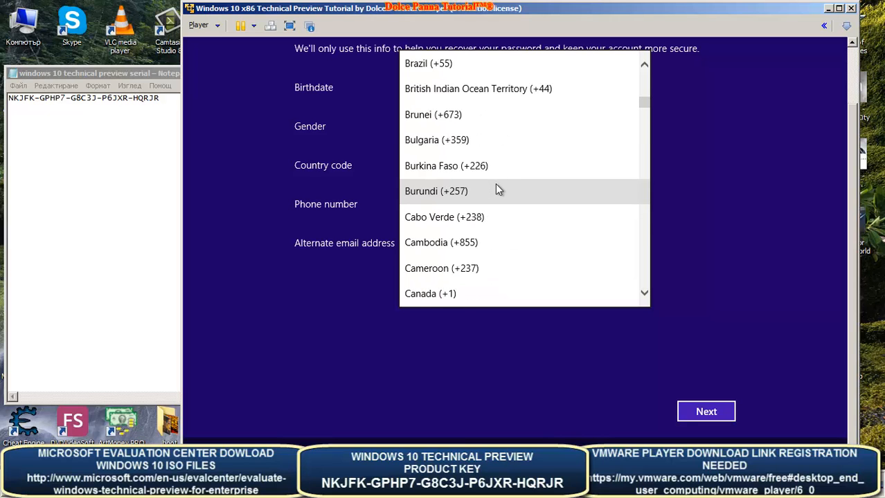
pyautogui.scroll(-5, 496, 189)
pyautogui.scroll(-2, 454, 239)
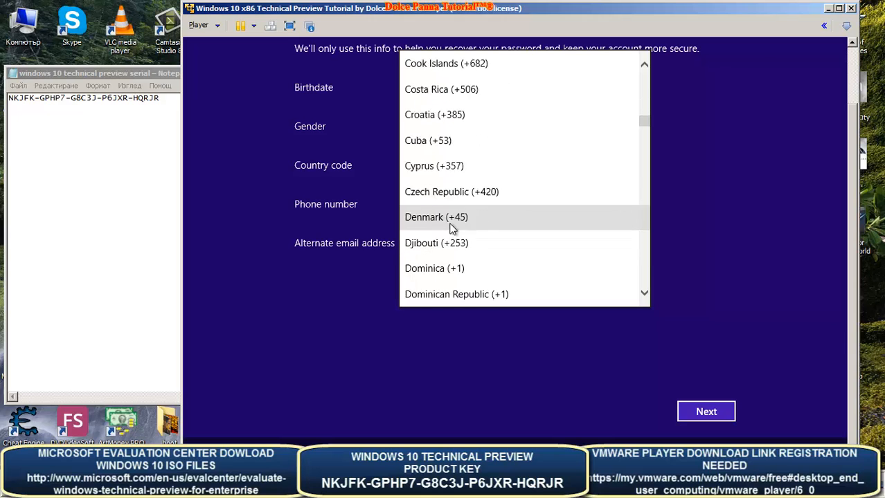
pyautogui.scroll(-15, 450, 223)
pyautogui.click(441, 269)
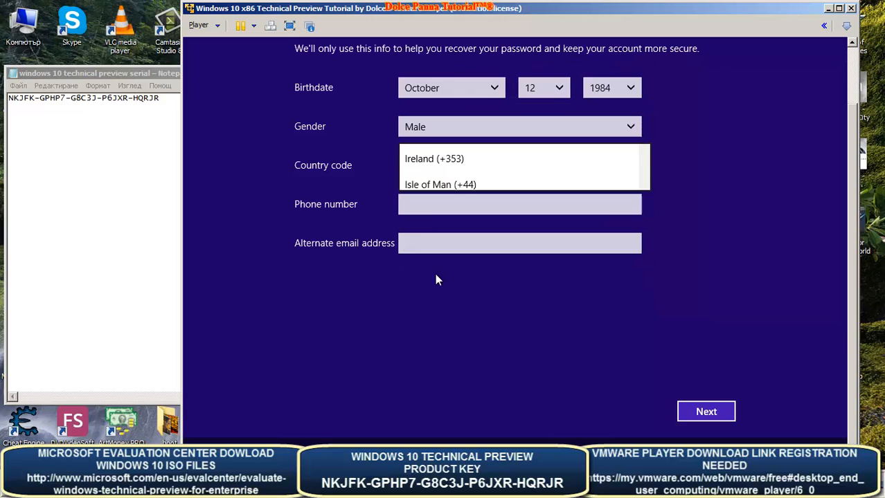
# - Enter the alternate e-mail address and phone number, then submit the security info
pyautogui.click(438, 202)
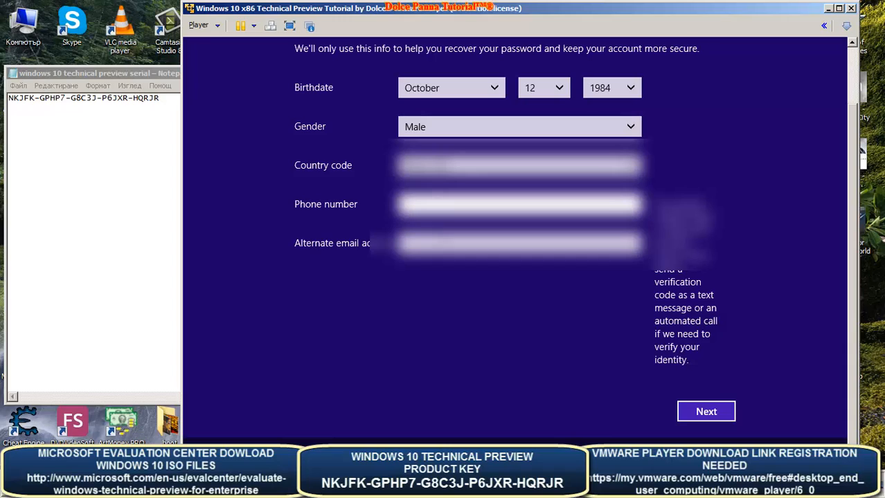
pyautogui.click(438, 243)
pyautogui.write('dolcepa')
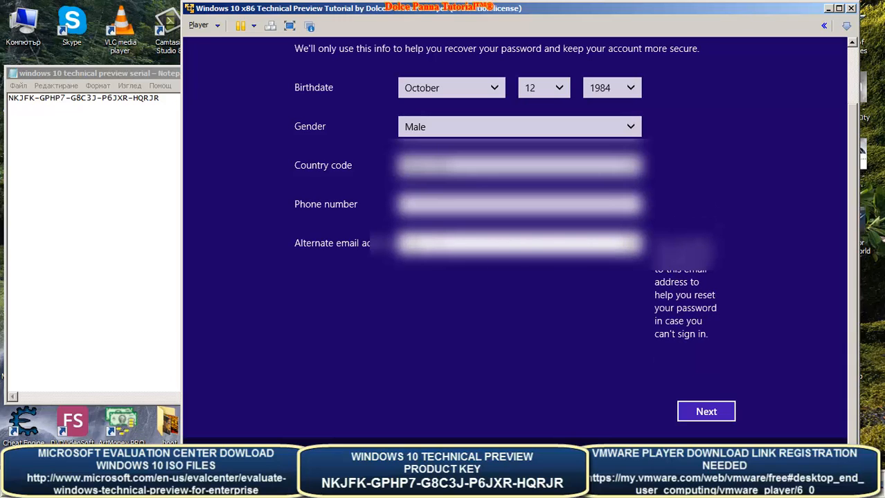
pyautogui.write('********')
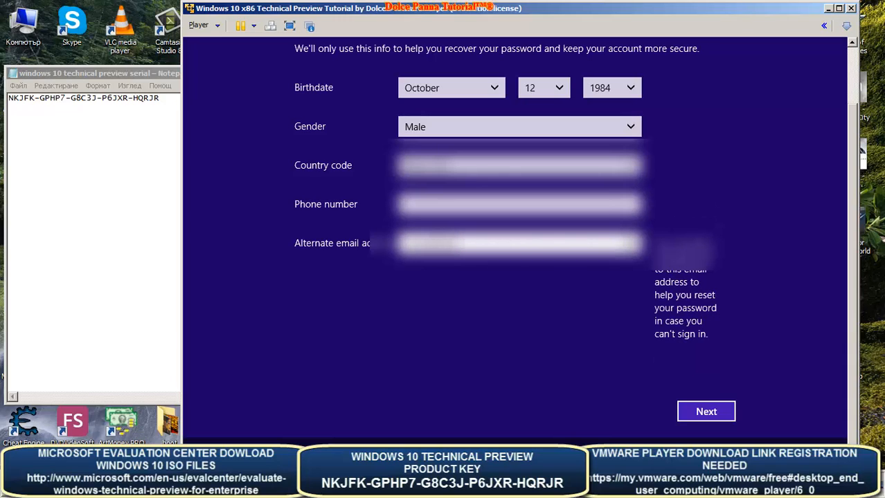
pyautogui.write('**')
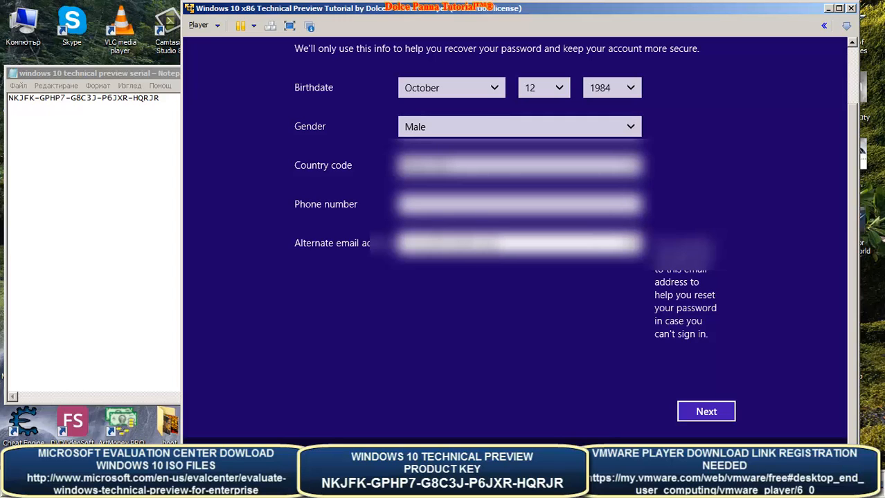
pyautogui.click(471, 205)
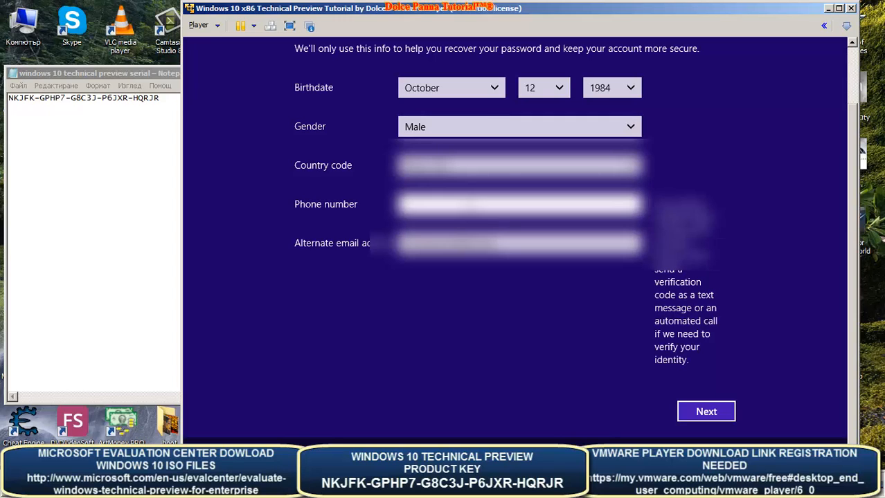
pyautogui.write('***')
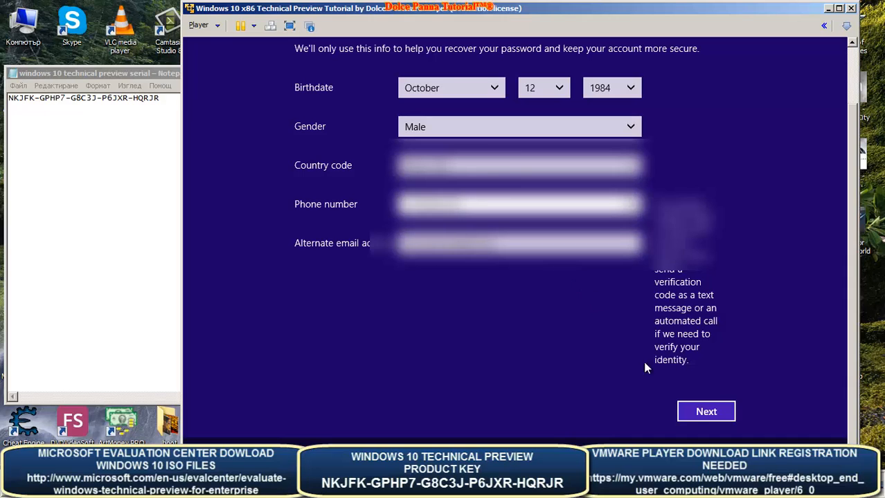
pyautogui.click(699, 414)
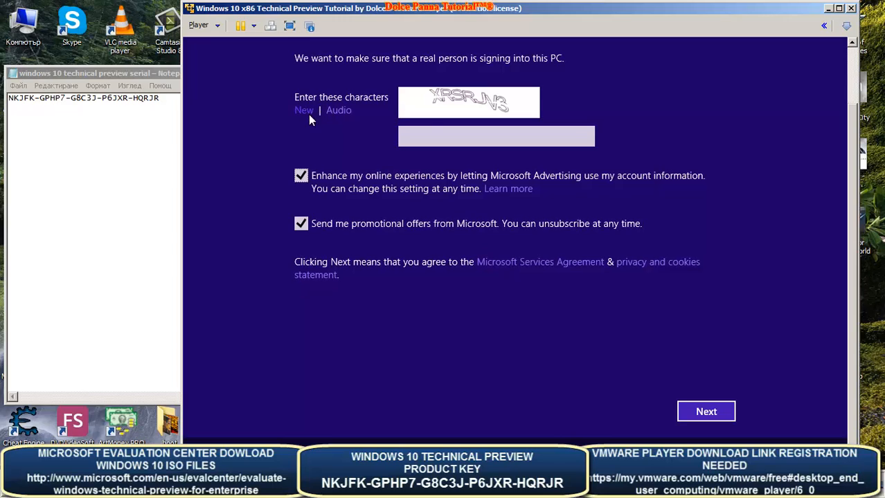
# - Enter the CAPTCHA characters, untick both Microsoft advertising and offers checkboxes, and submit
pyautogui.click(439, 142)
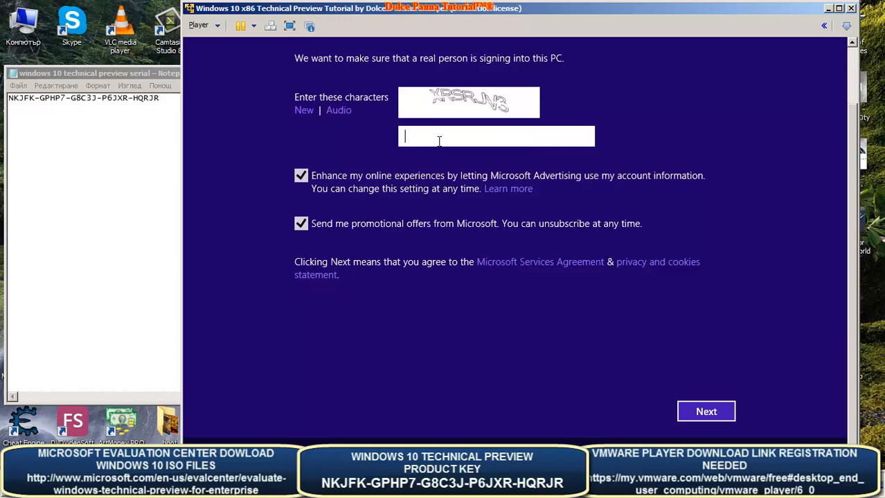
pyautogui.write('XRSRJV3')
pyautogui.click(301, 178)
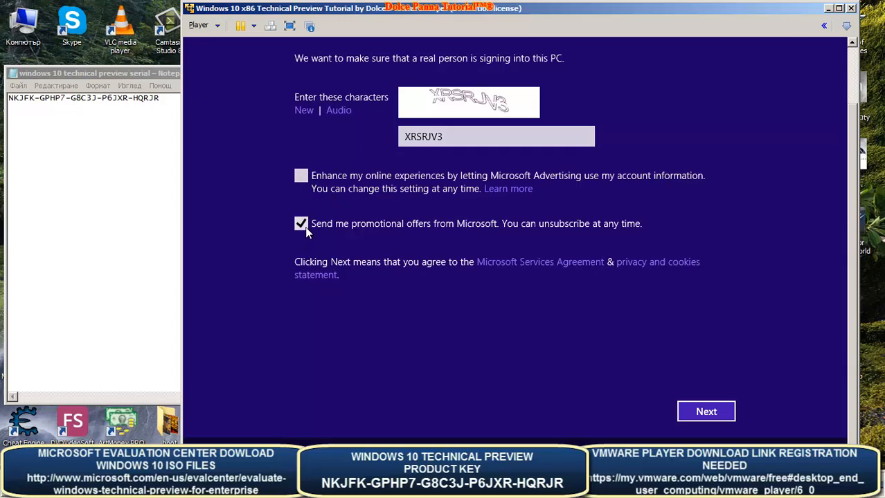
pyautogui.click(300, 228)
pyautogui.click(713, 414)
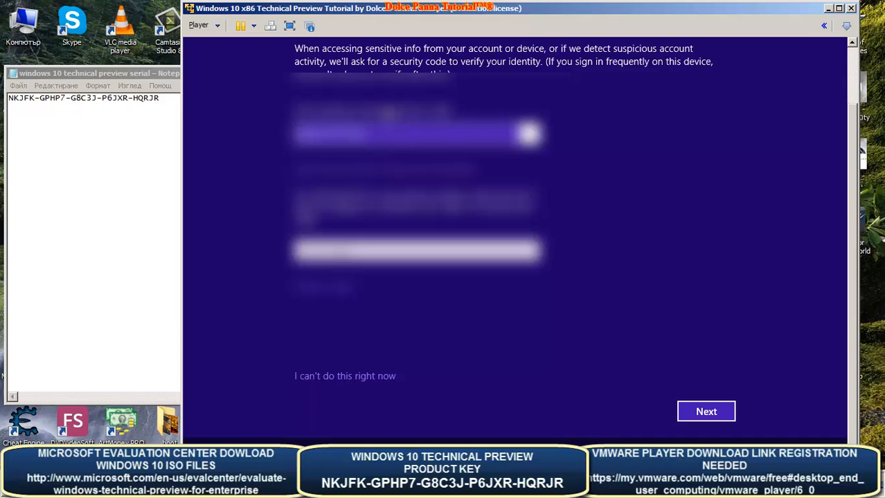
# - Choose the security verification option, fill in the contact detail, and submit to reach the code page
pyautogui.click(360, 133)
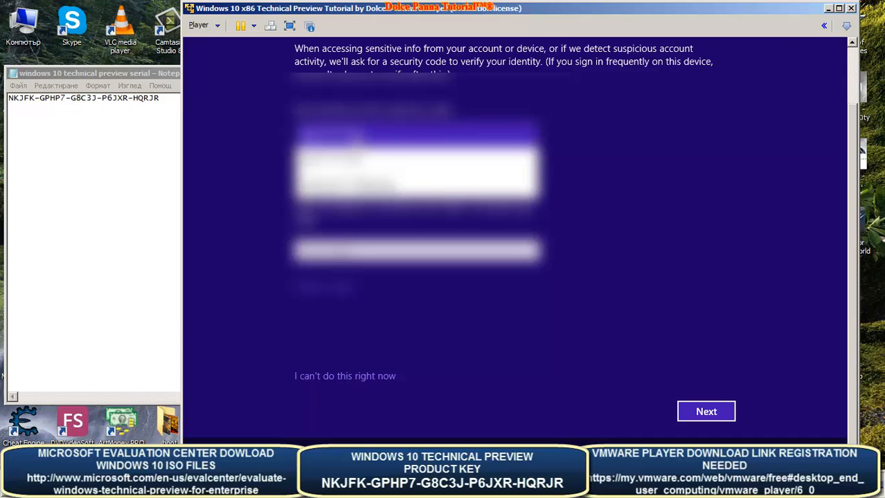
pyautogui.click(346, 183)
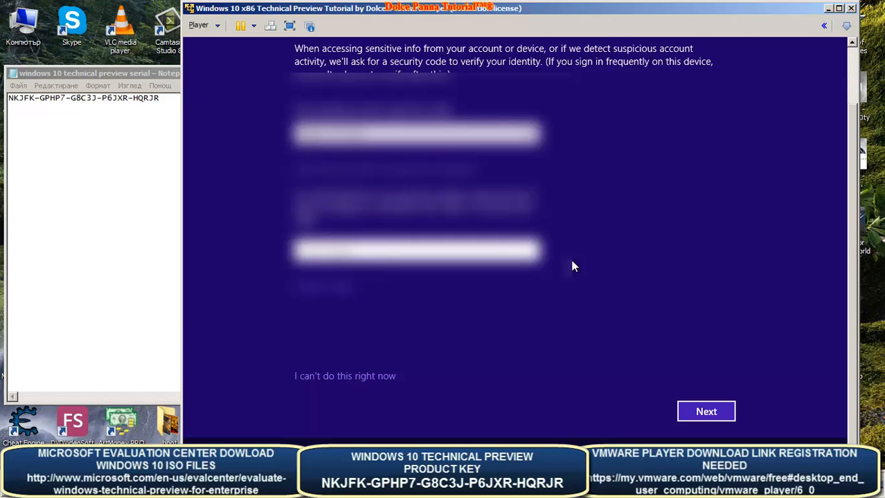
pyautogui.click(415, 133)
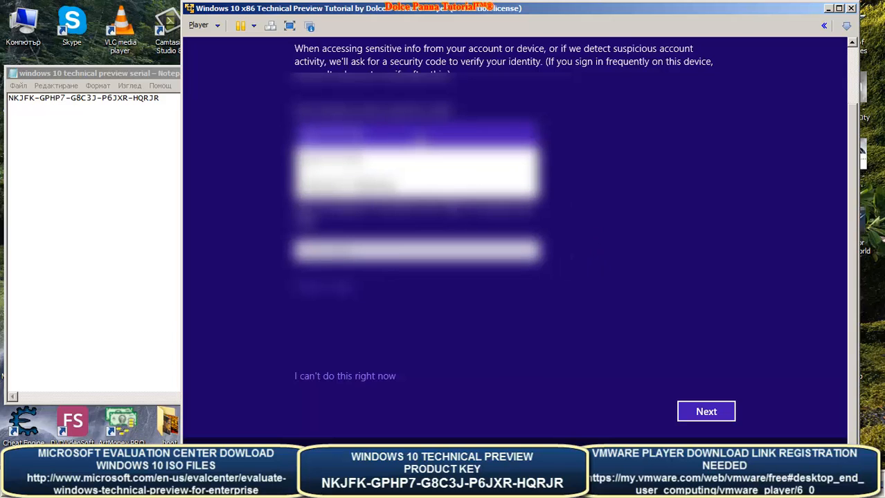
pyautogui.click(400, 185)
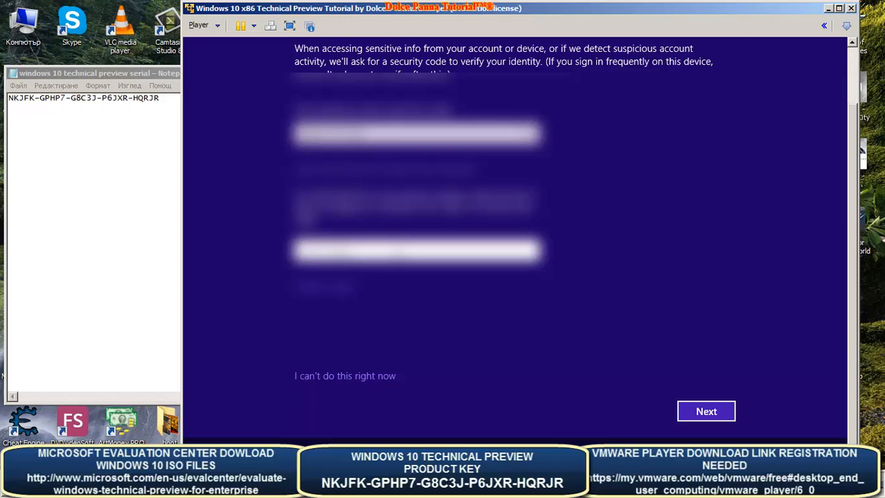
pyautogui.click(315, 251)
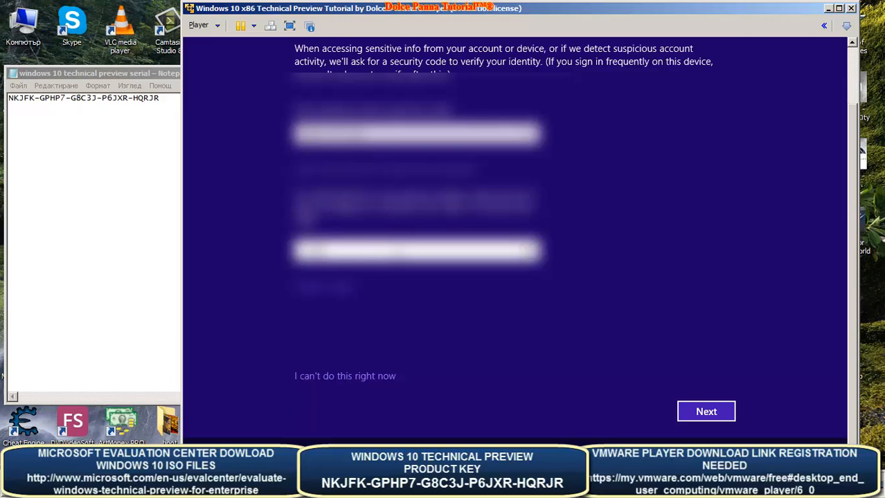
pyautogui.click(703, 414)
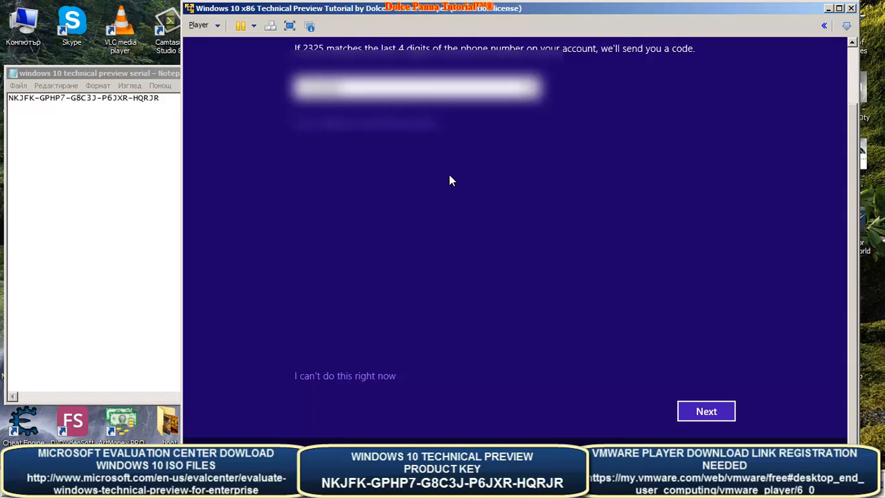
# - Submit the entered security code so setup proceeds to the OneDrive backup page
pyautogui.click(700, 412)
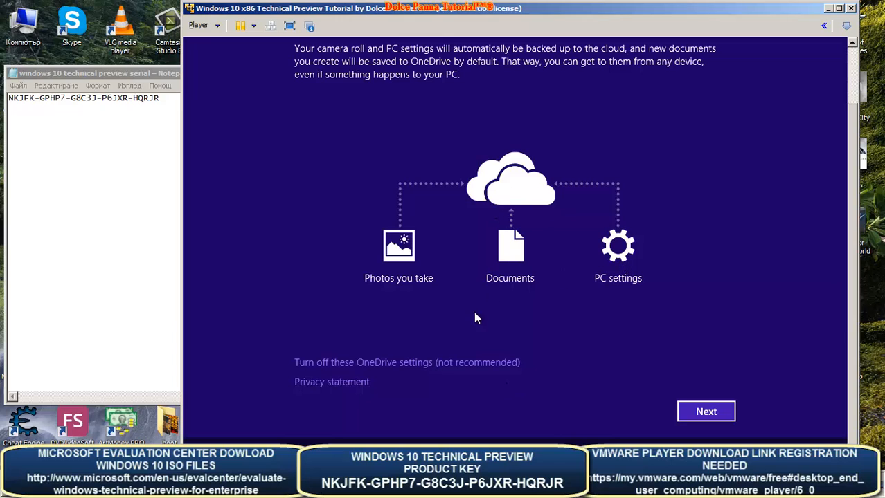
# - Turn off OneDrive backup and let setup finish to the Build 9841 desktop
pyautogui.click(456, 363)
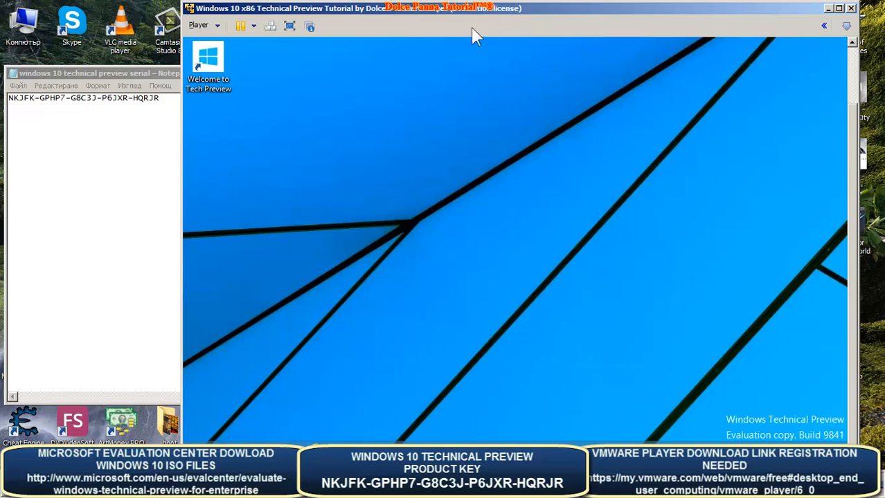
# - Make the VM full screen, then try the Welcome to Tech Preview and Recycle Bin icons
pyautogui.click(291, 26)
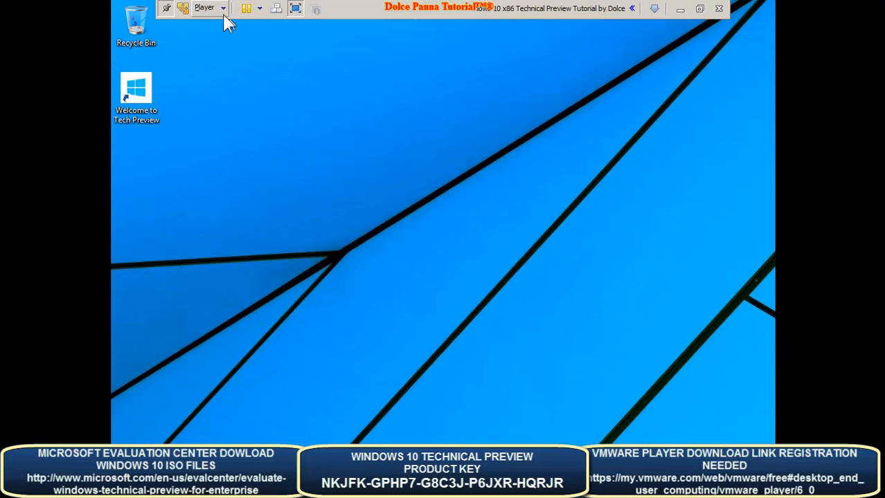
pyautogui.click(129, 77)
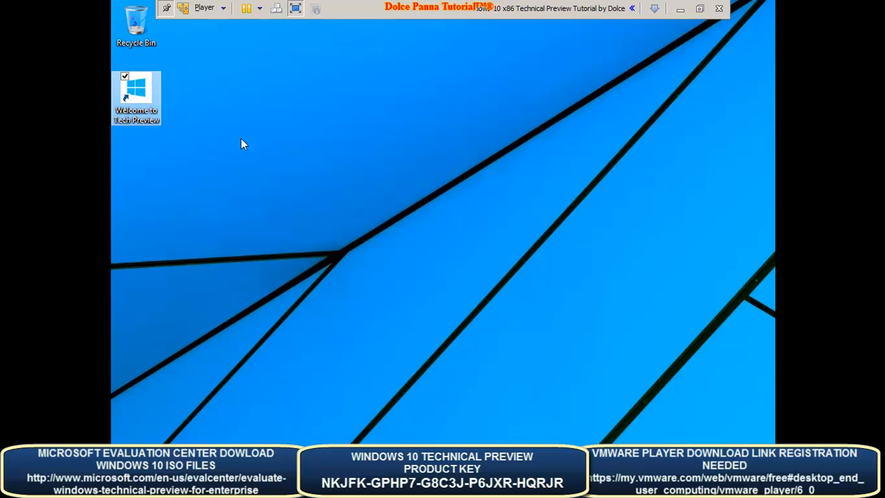
pyautogui.click(125, 77)
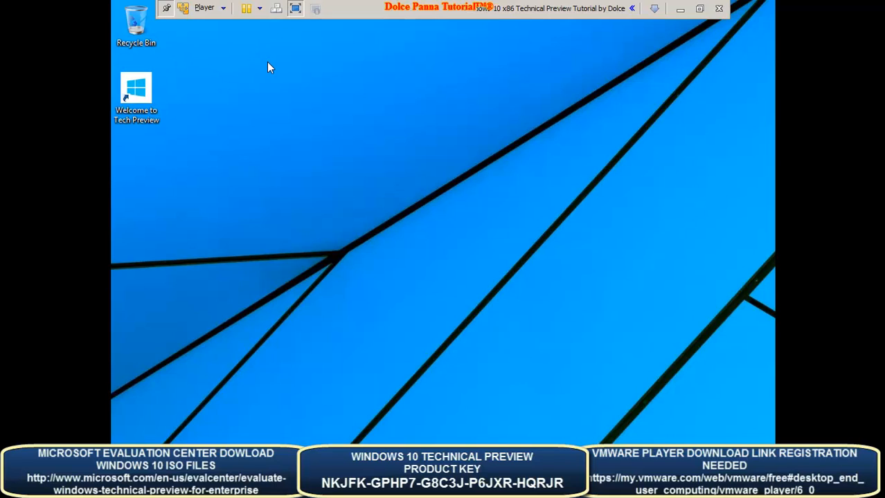
pyautogui.rightClick(140, 28)
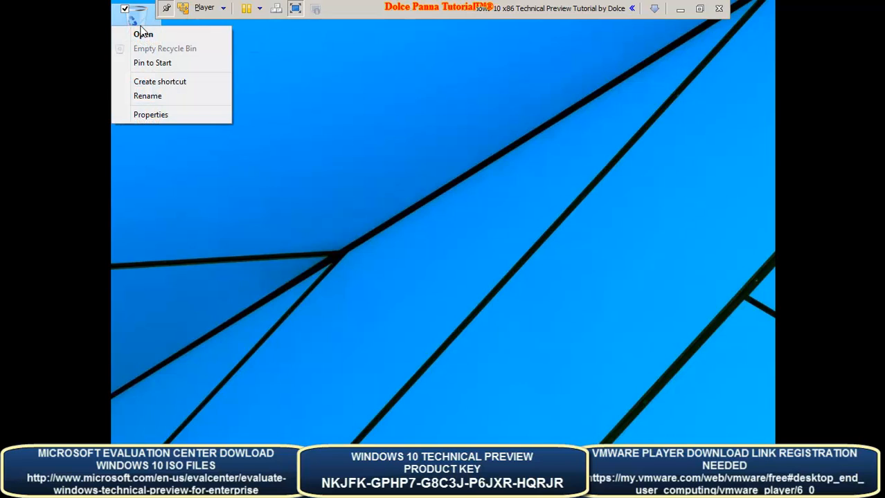
pyautogui.click(299, 85)
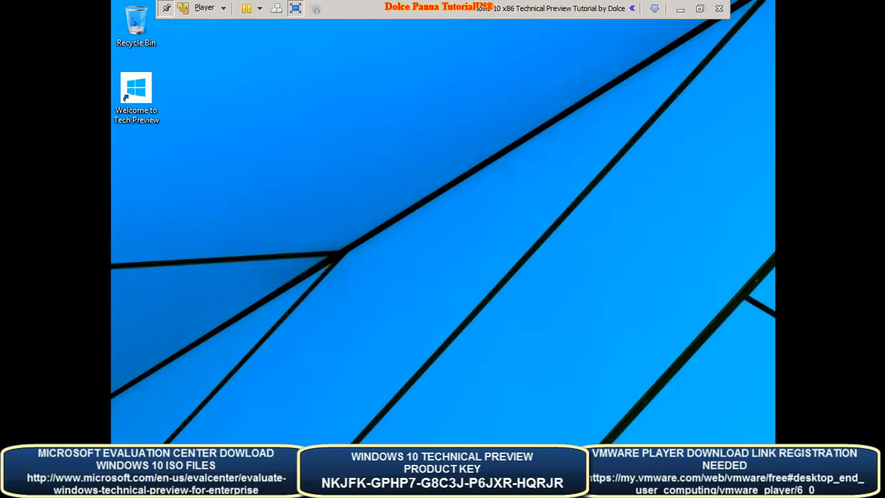
pyautogui.press('super+Tab')
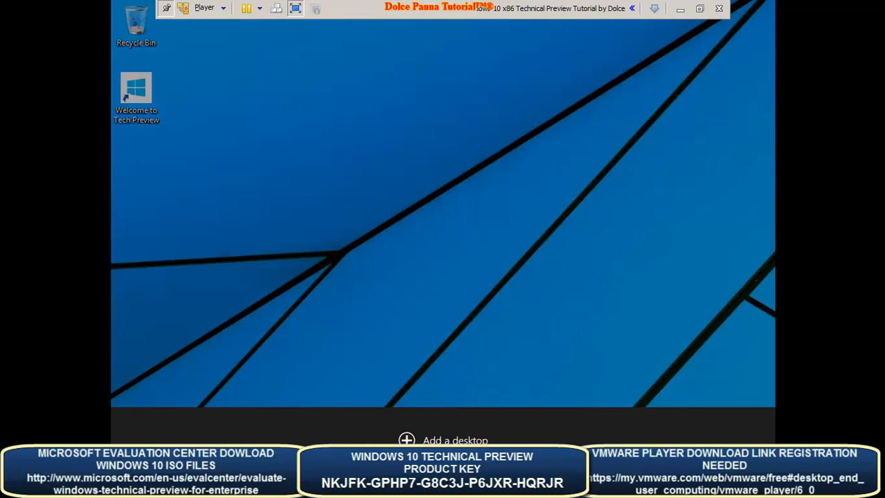
pyautogui.press('super+Tab')
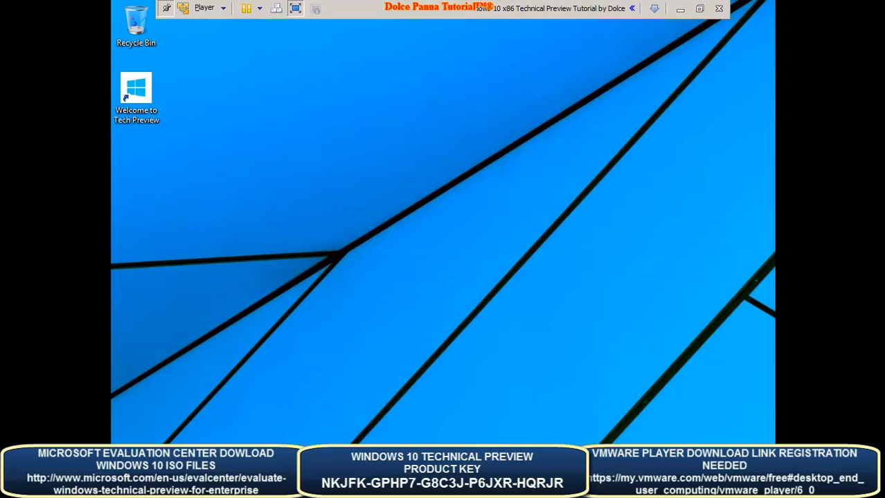
pyautogui.press('super')
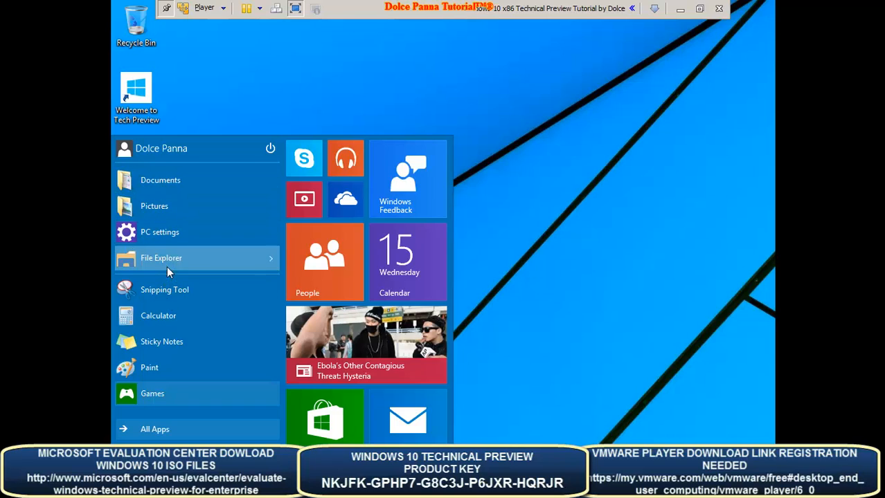
pyautogui.click(168, 430)
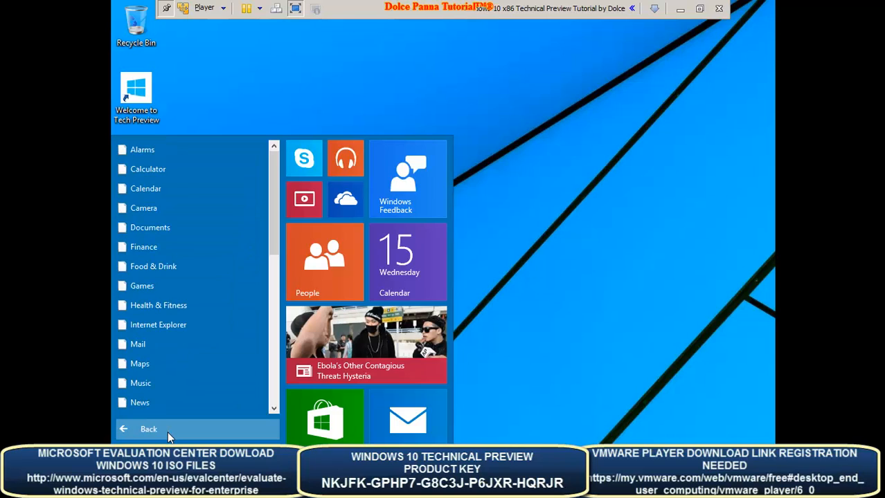
pyautogui.click(146, 290)
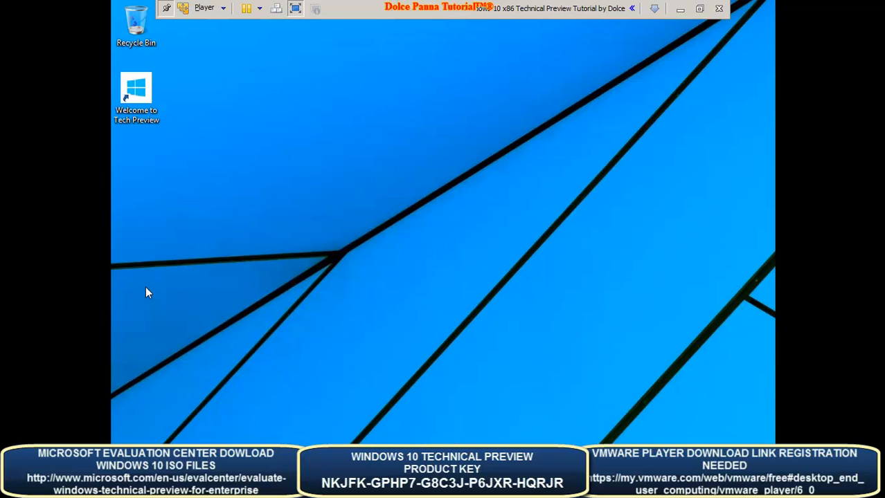
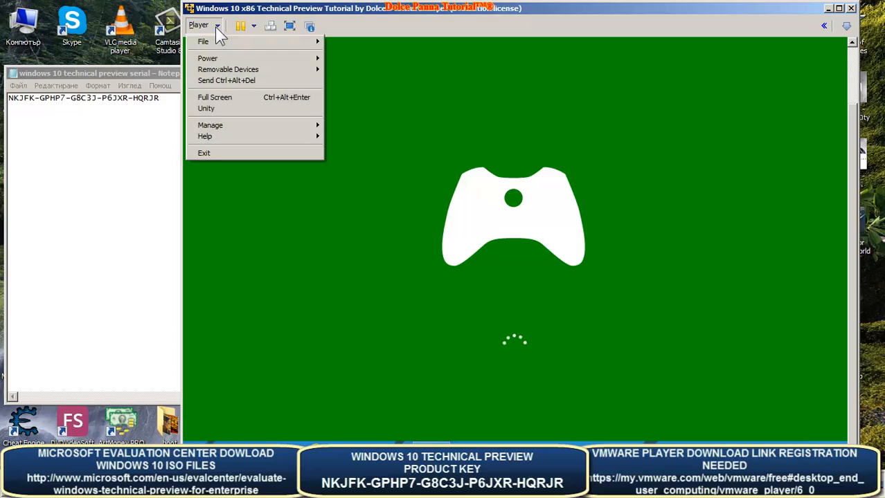
# - Try Ctrl+Alt+Insert and Task Manager on the hung guest, then release input to the host
pyautogui.click(230, 81)
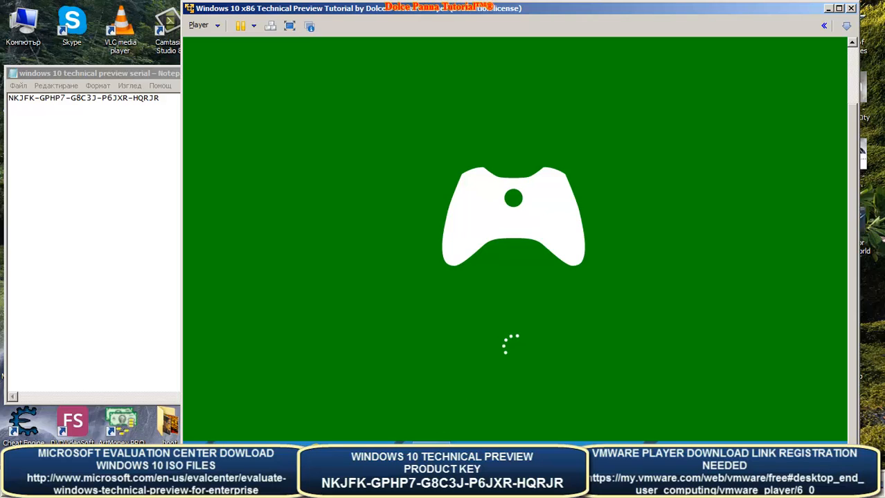
pyautogui.press('ctrl+alt+Insert')
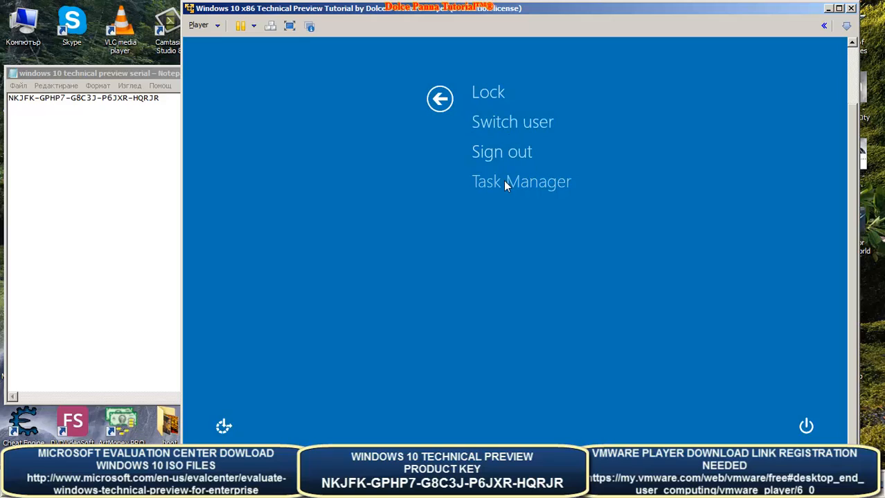
pyautogui.click(507, 182)
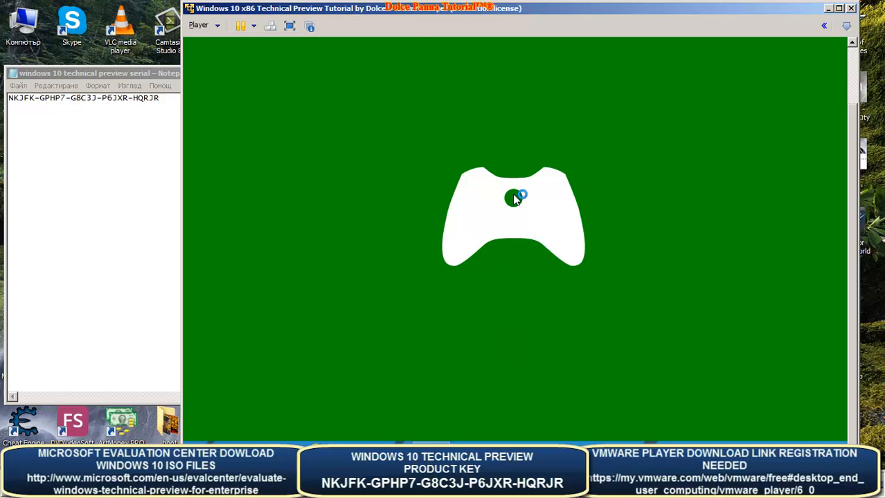
pyautogui.hotkey('ctrl', 'alt')
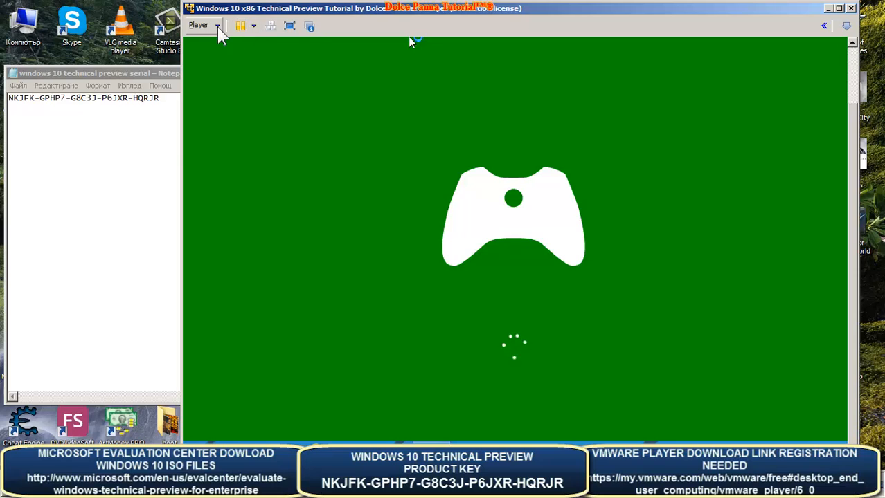
pyautogui.click(216, 27)
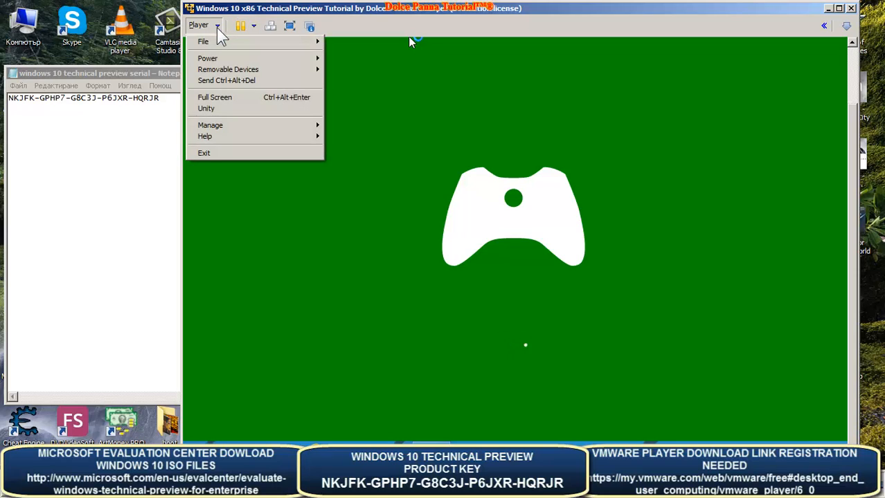
pyautogui.click(471, 25)
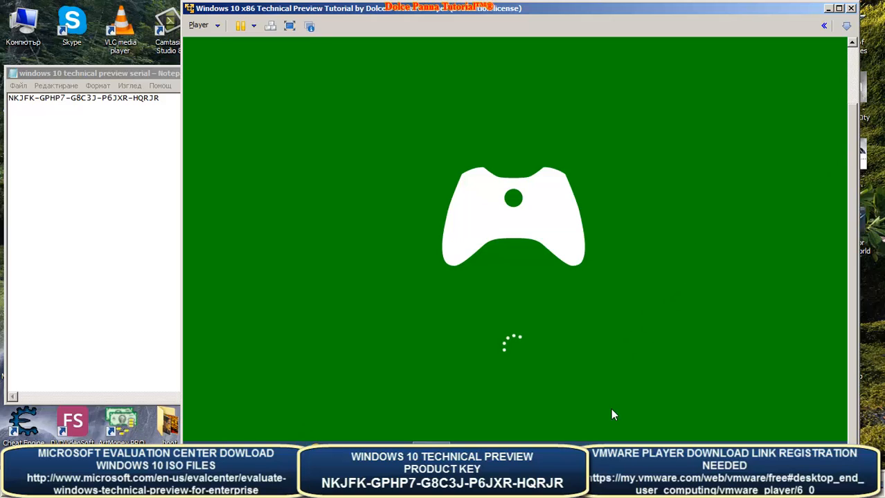
# - Restart the guest from the power menu and confirm the reset, waiting for the lock screen
pyautogui.click(253, 26)
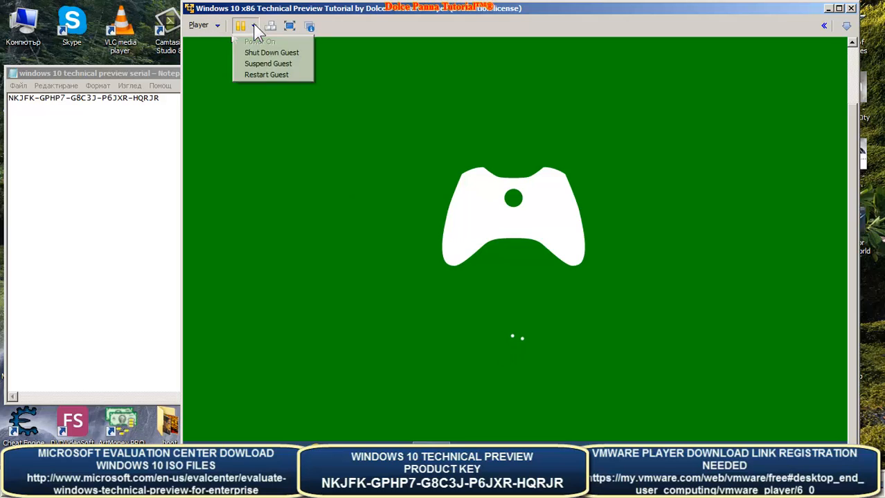
pyautogui.click(267, 74)
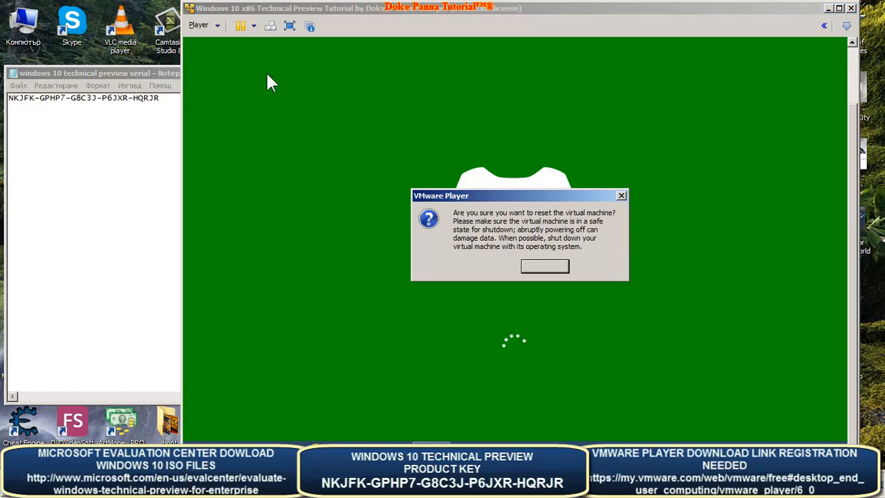
pyautogui.click(545, 268)
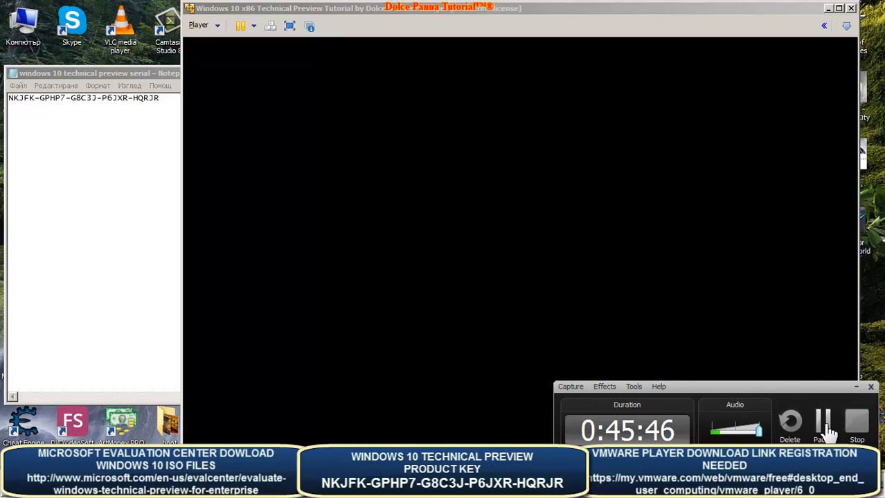
pyautogui.click(823, 424)
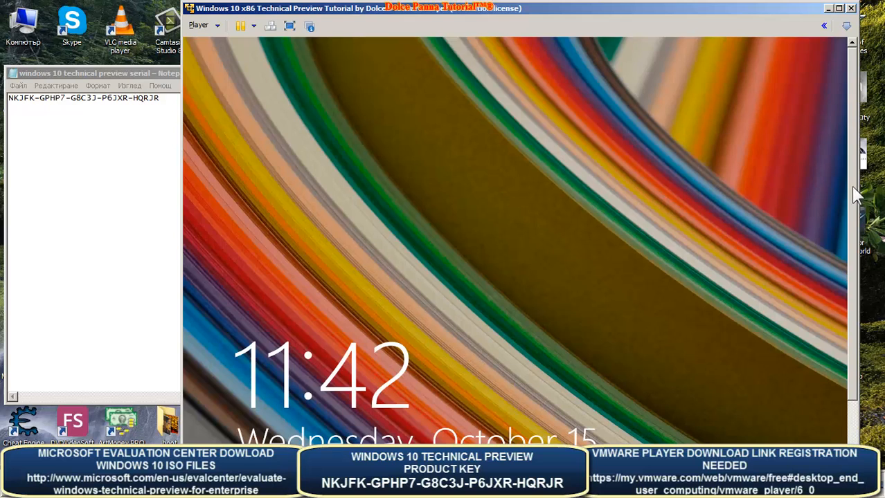
pyautogui.scroll(2, 859, 229)
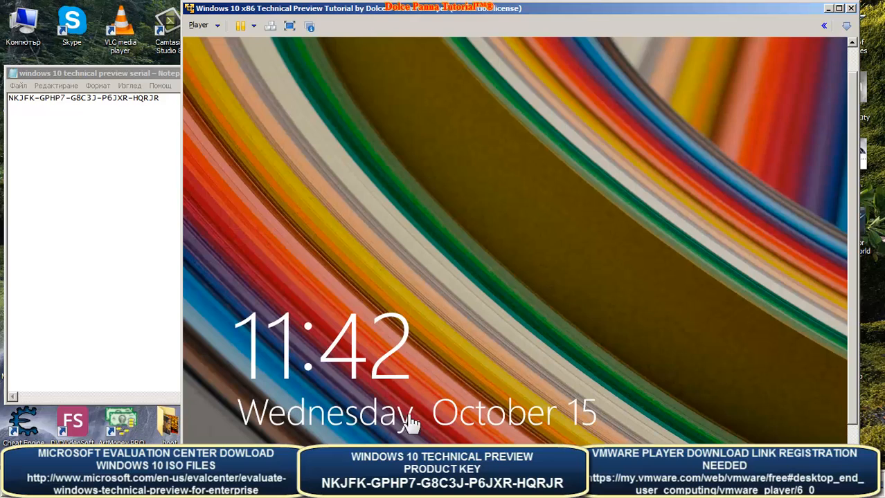
# - Sign in past the lock screen with the account password and switch the VM to full screen
pyautogui.click(352, 410)
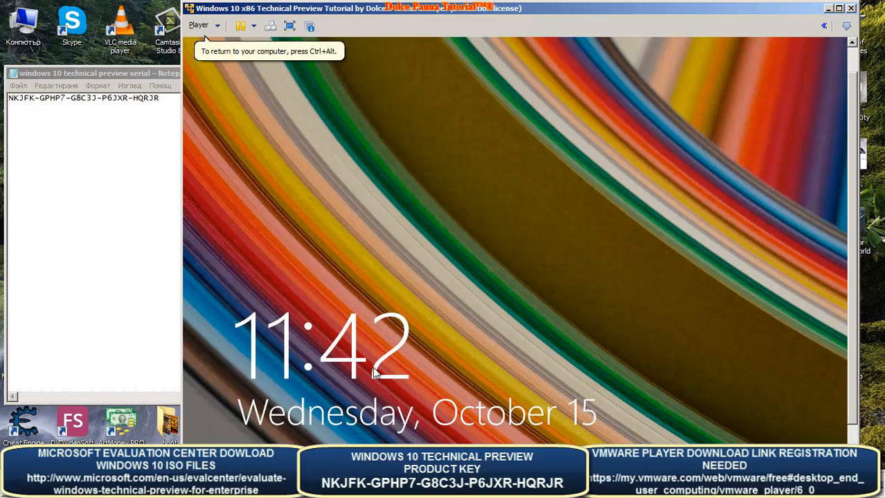
pyautogui.click(248, 114)
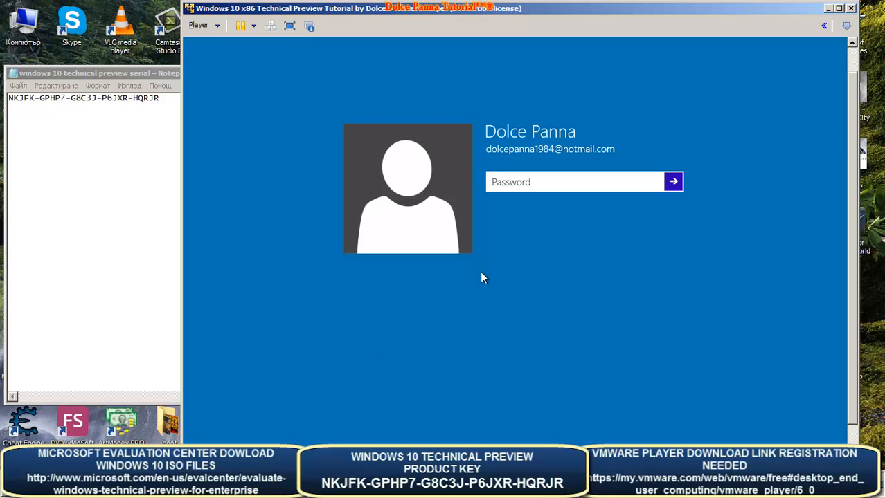
pyautogui.write('••••••••••••••••')
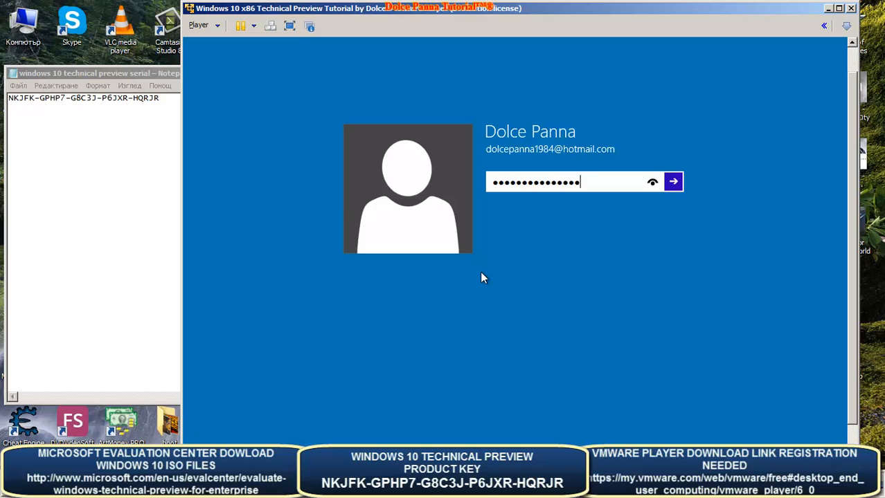
pyautogui.press('Return')
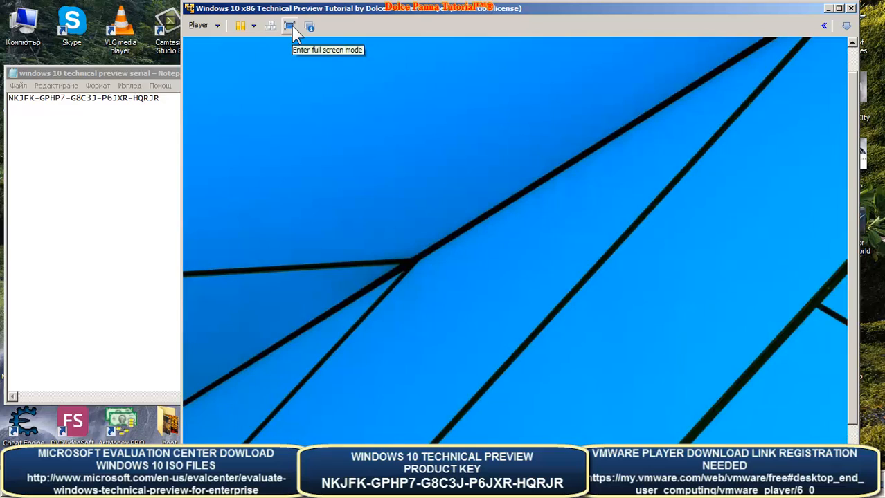
pyautogui.click(292, 25)
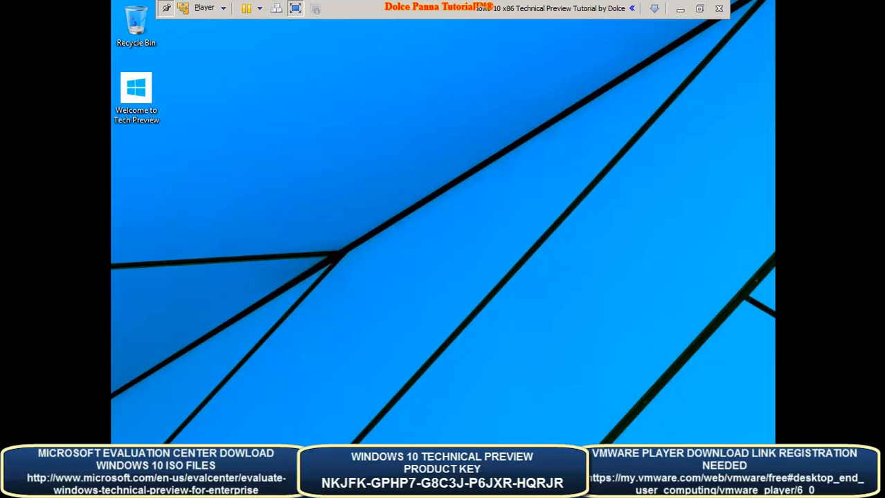
# - Launch PC settings from the Start menu's All Apps list
pyautogui.press('super')
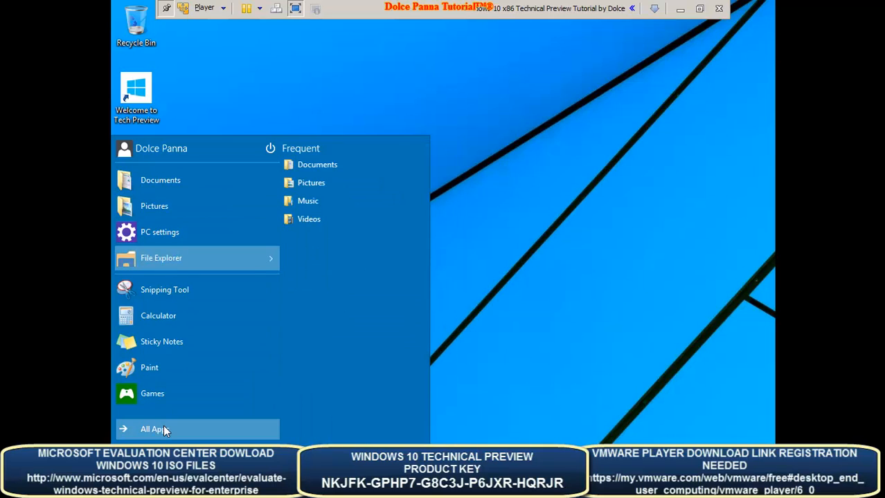
pyautogui.click(164, 426)
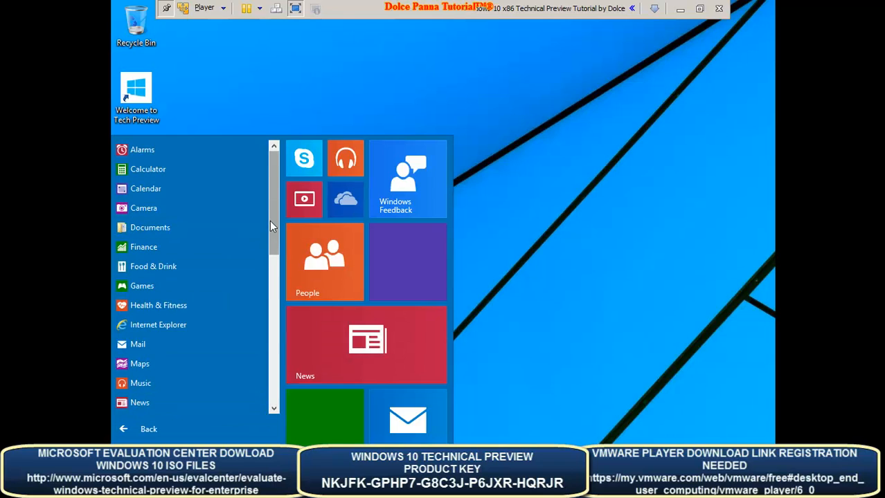
pyautogui.moveTo(275, 208); pyautogui.dragTo(281, 356)
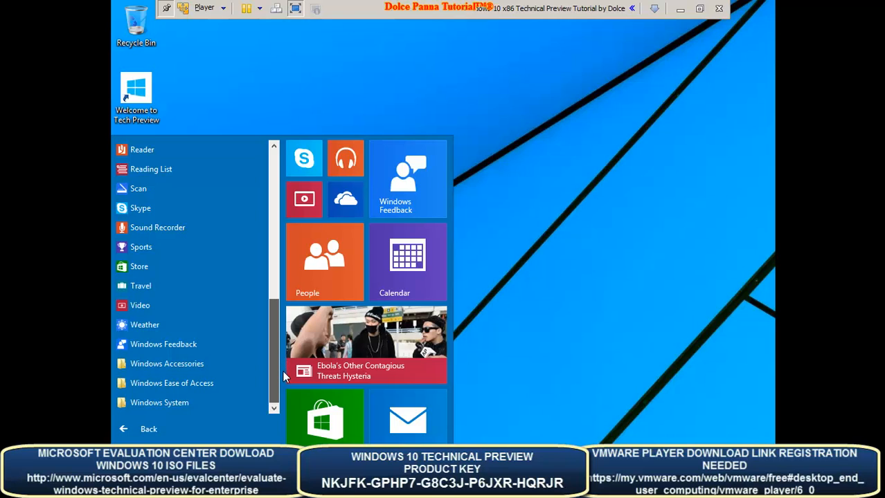
pyautogui.moveTo(279, 363); pyautogui.dragTo(280, 318)
pyautogui.scroll(2, 277, 297)
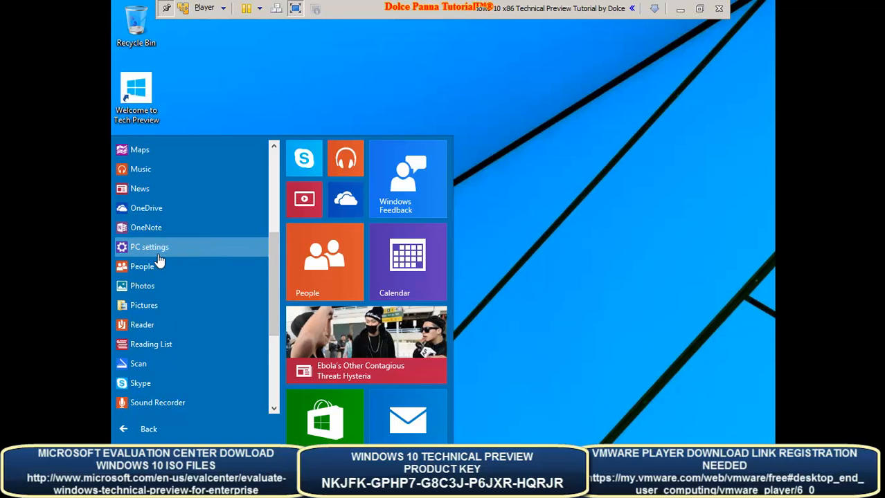
pyautogui.click(157, 251)
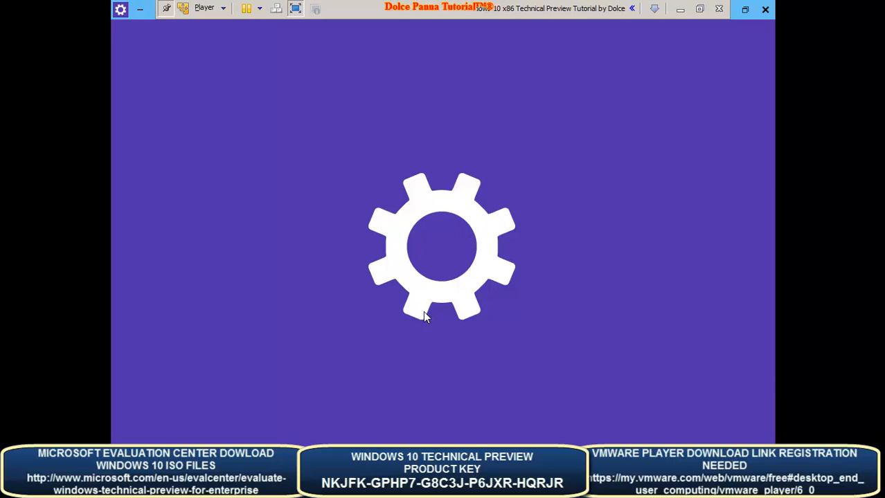
# - Set taskbar buttons to never combine in Taskbar properties
pyautogui.rightClick(415, 446)
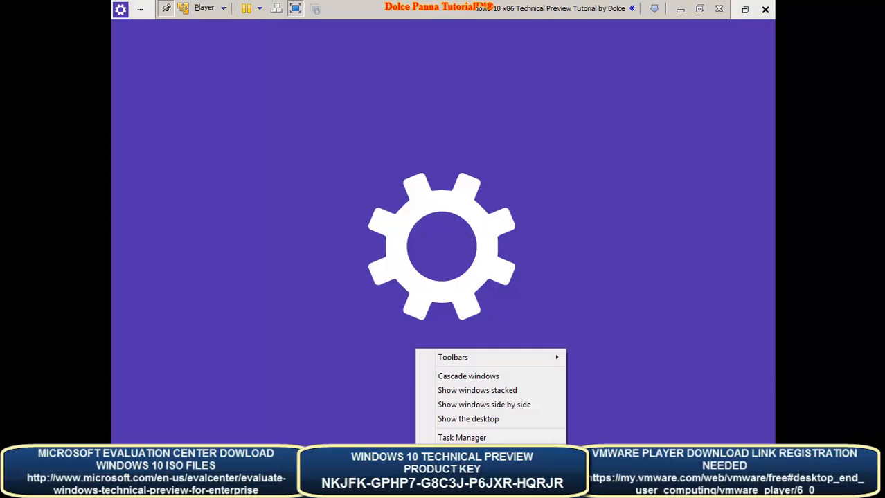
pyautogui.press('Escape')
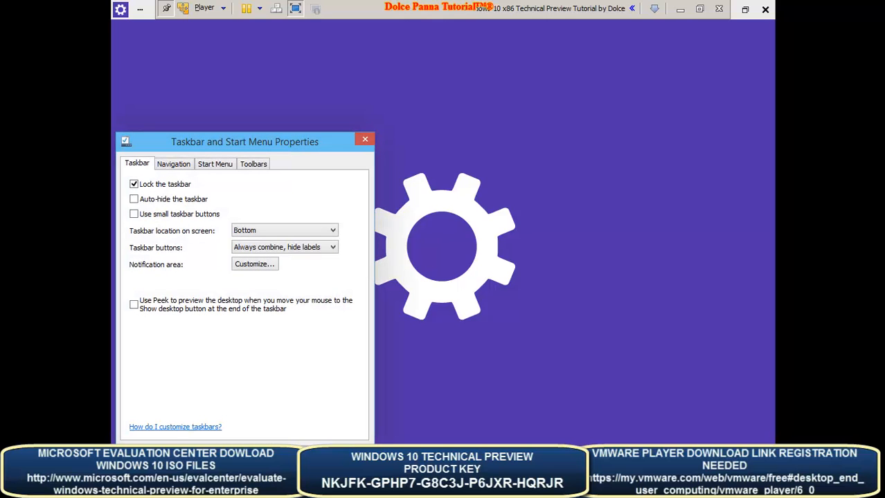
pyautogui.click(279, 249)
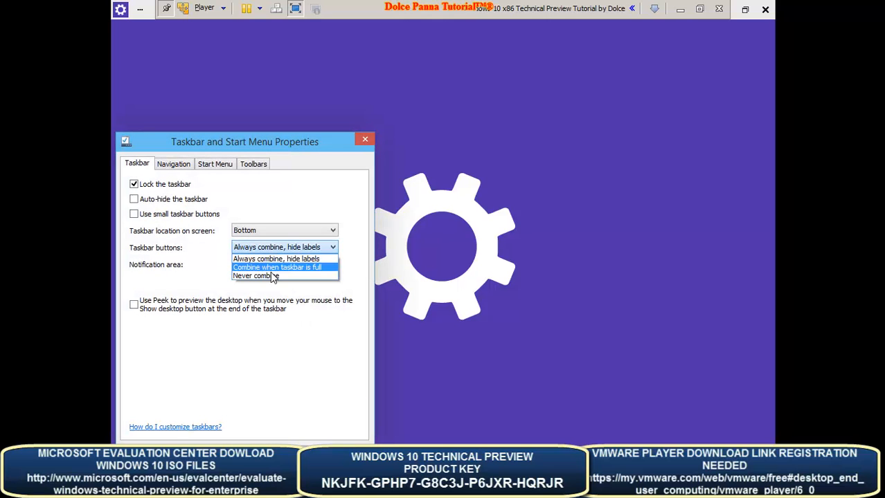
pyautogui.click(268, 276)
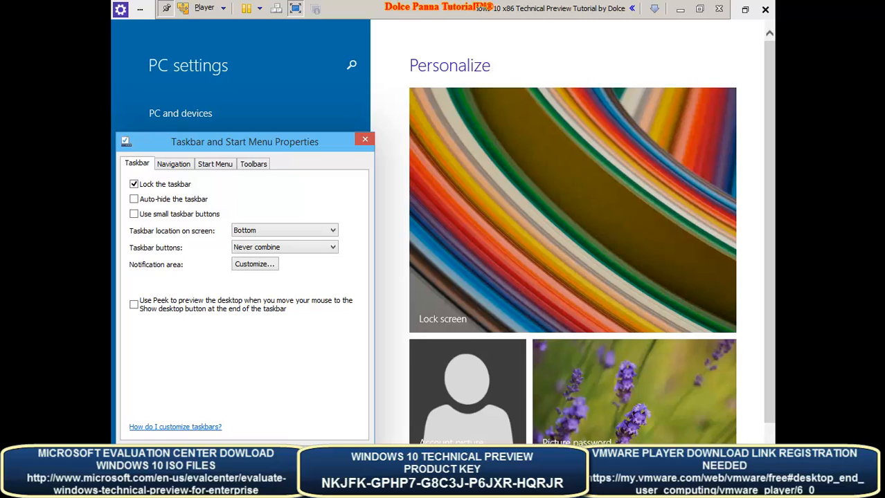
# - Pin Control Panel and This PC to the Start menu in Customize Start Menu
pyautogui.click(174, 169)
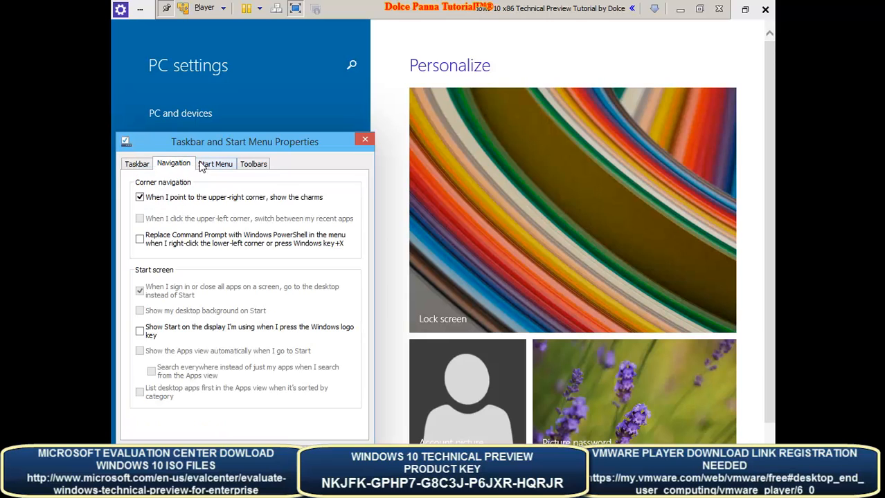
pyautogui.click(211, 166)
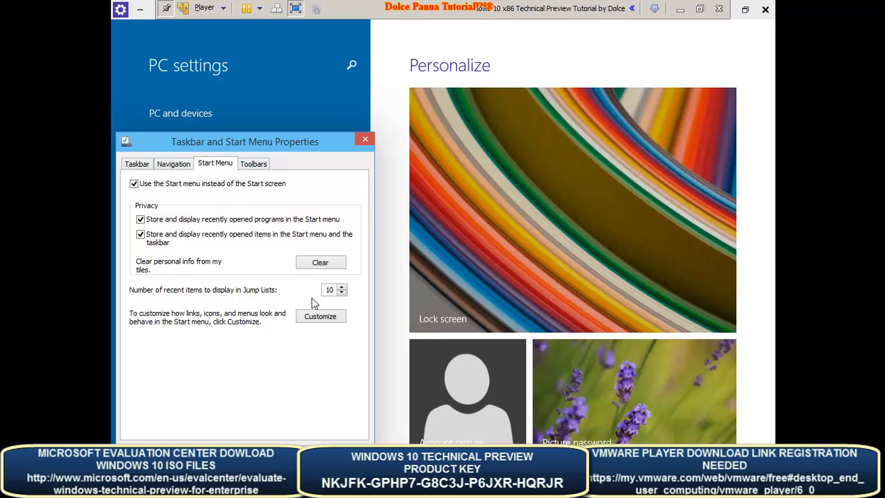
pyautogui.click(328, 318)
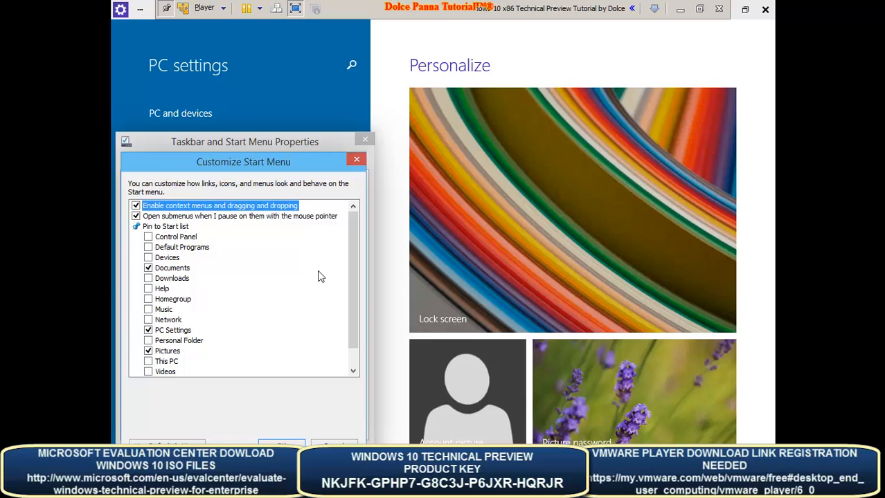
pyautogui.scroll(-1, 357, 297)
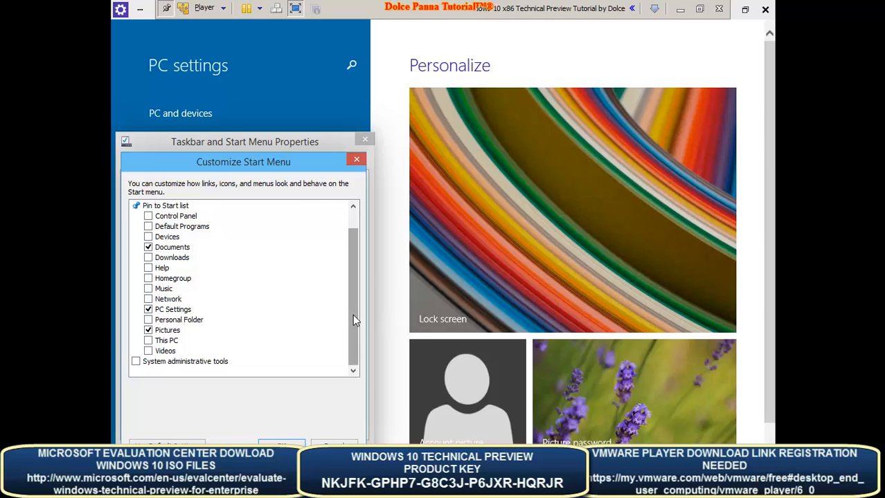
pyautogui.moveTo(352, 315); pyautogui.dragTo(352, 280)
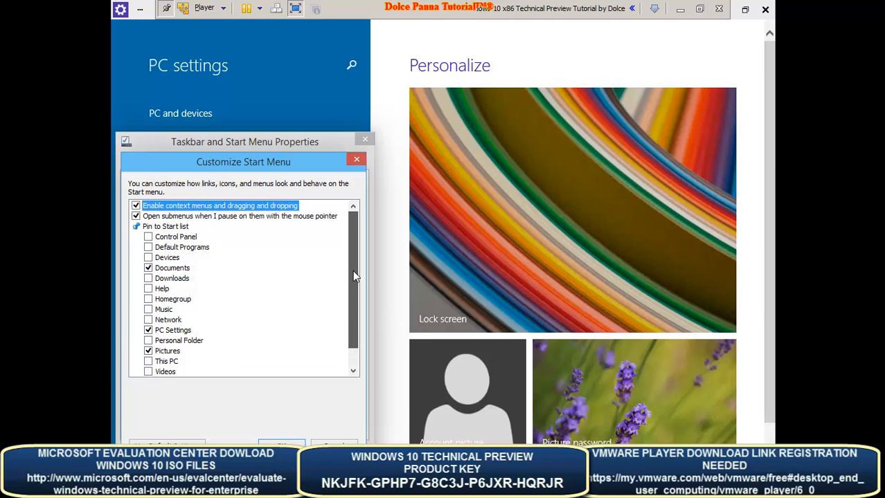
pyautogui.click(149, 237)
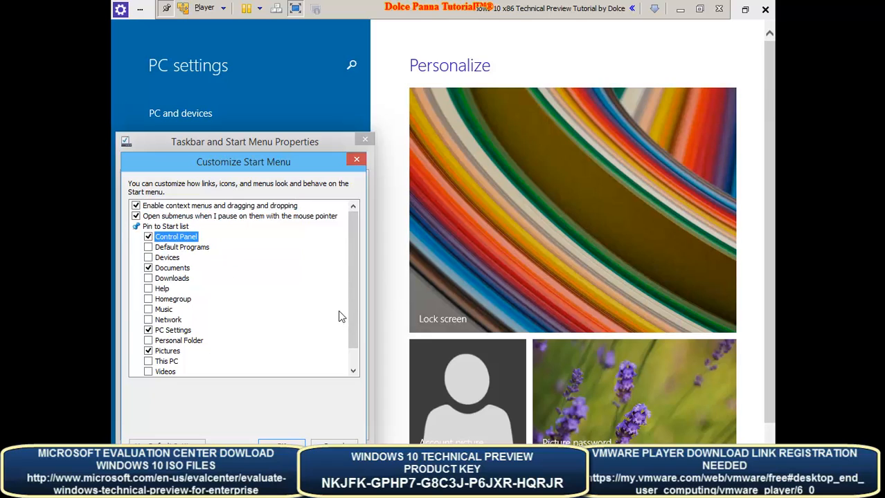
pyautogui.moveTo(352, 310); pyautogui.dragTo(358, 326)
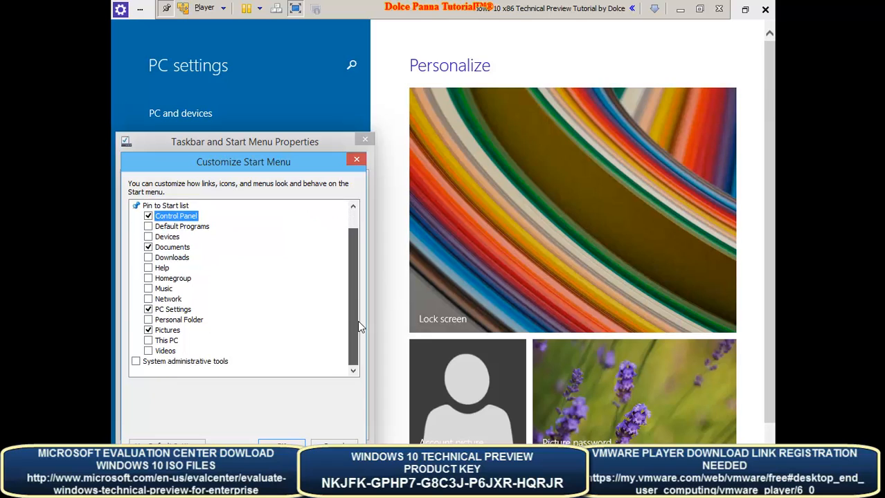
pyautogui.click(148, 342)
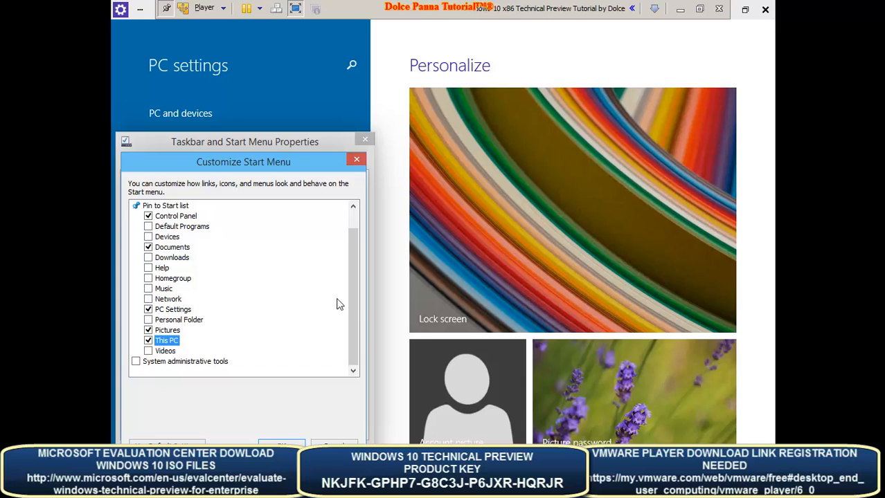
pyautogui.moveTo(358, 298); pyautogui.dragTo(358, 259)
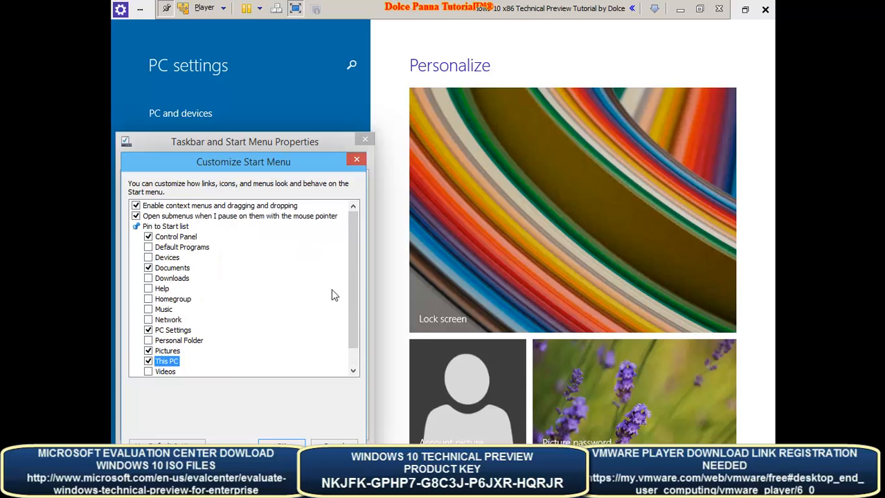
pyautogui.moveTo(351, 282); pyautogui.dragTo(351, 298)
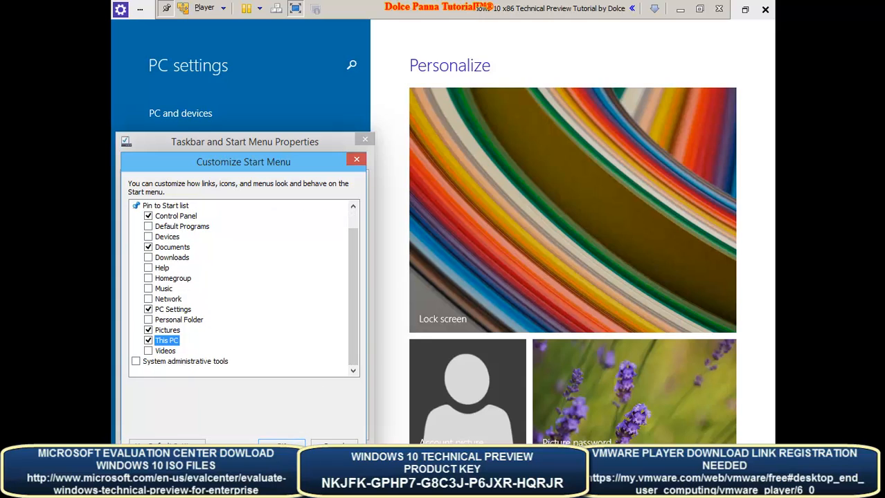
pyautogui.click(282, 446)
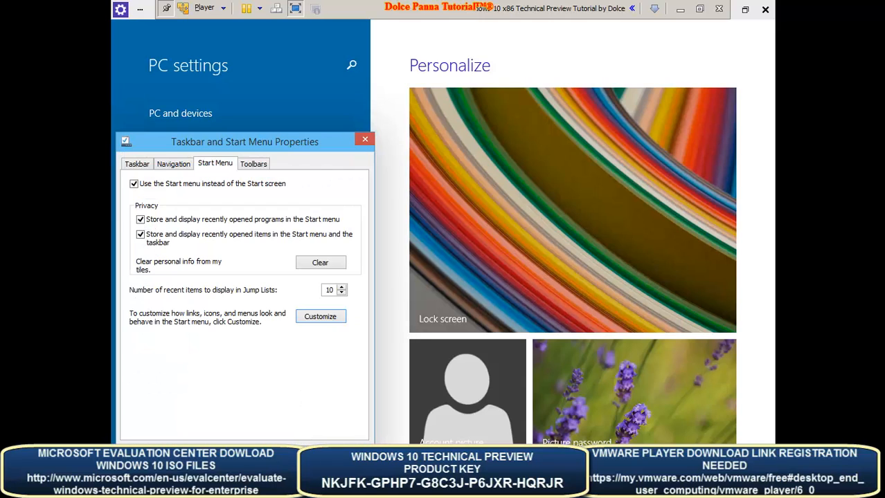
# - Close Taskbar and Start Menu Properties and toggle VMware full screen off and back on
pyautogui.click(242, 447)
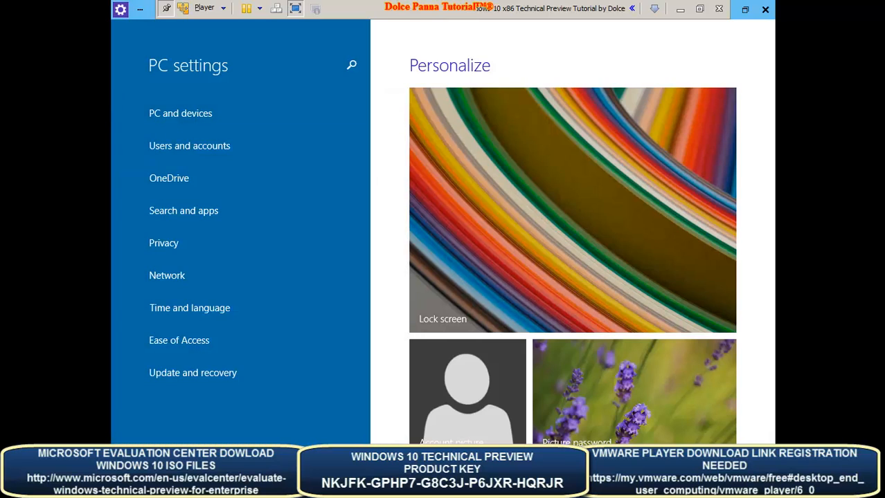
pyautogui.click(295, 9)
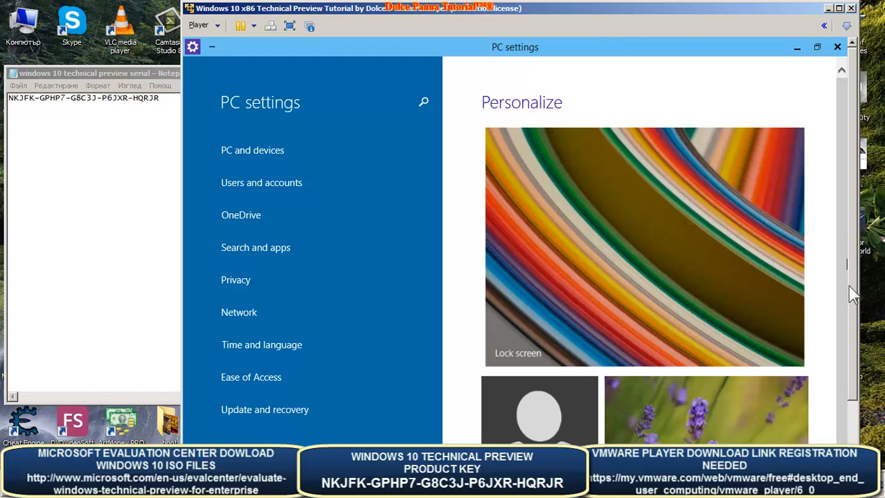
pyautogui.scroll(-2, 856, 295)
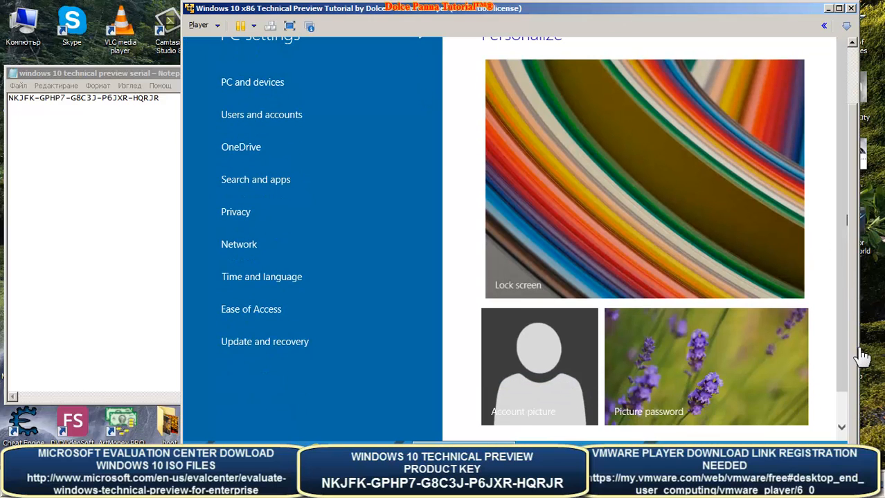
pyautogui.scroll(1, 862, 356)
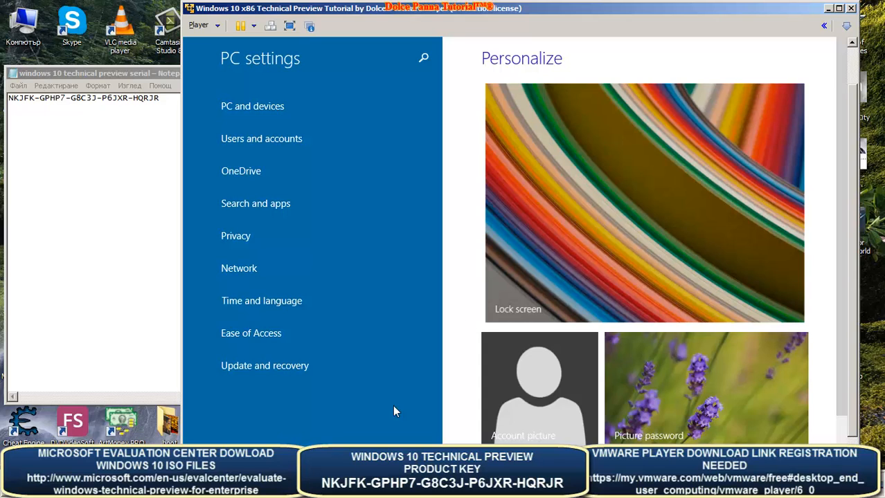
pyautogui.click(289, 27)
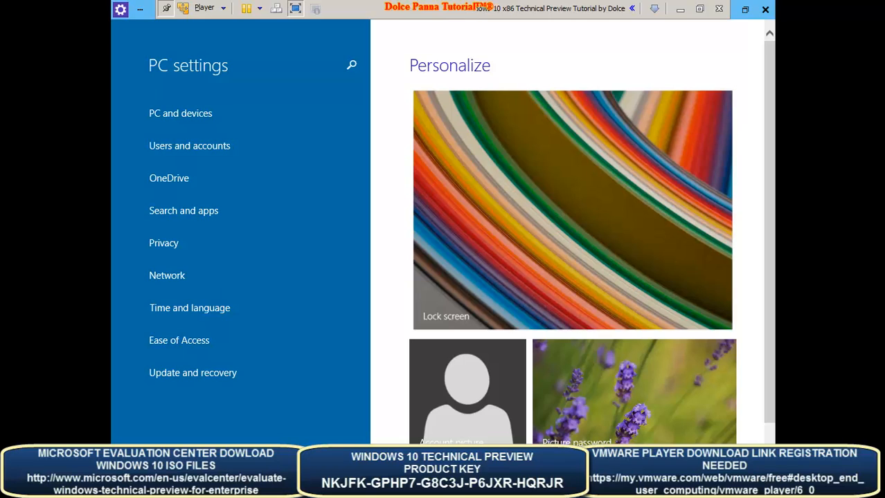
pyautogui.hotkey('alt', 'F4')
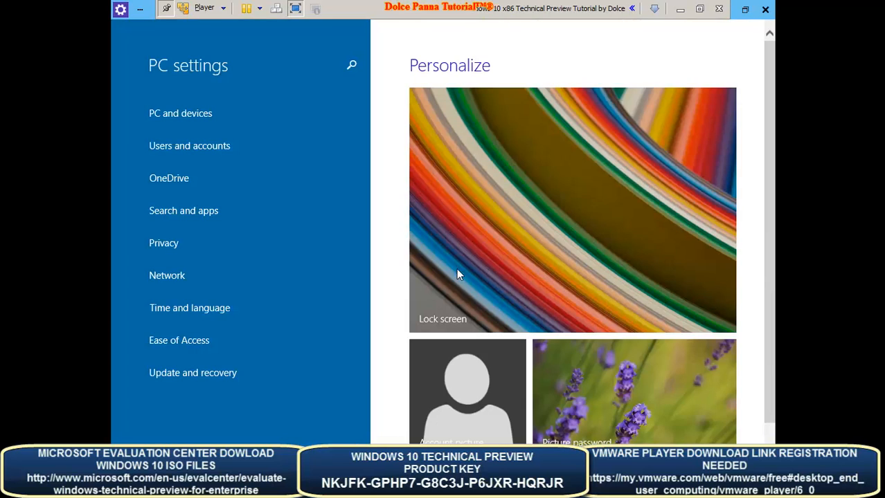
# - Close PC settings and save the yellow-green leaf picture, stretched, as the desktop background
pyautogui.click(765, 8)
pyautogui.rightClick(384, 191)
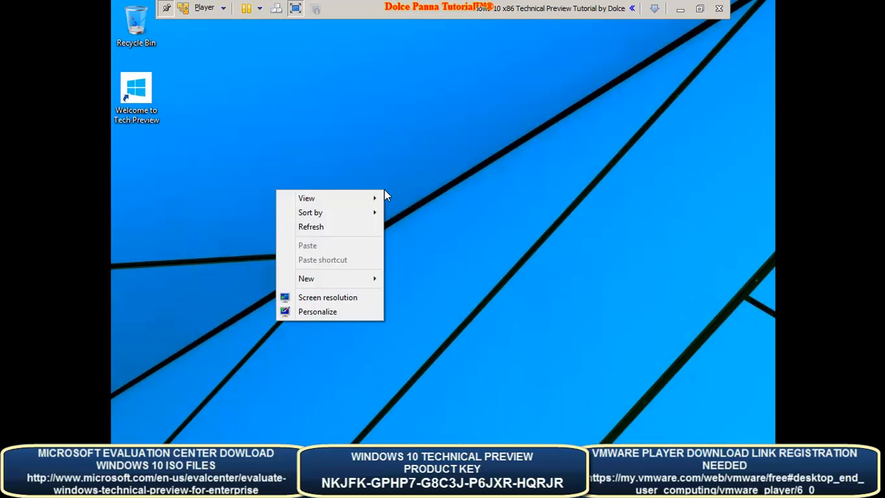
pyautogui.click(328, 312)
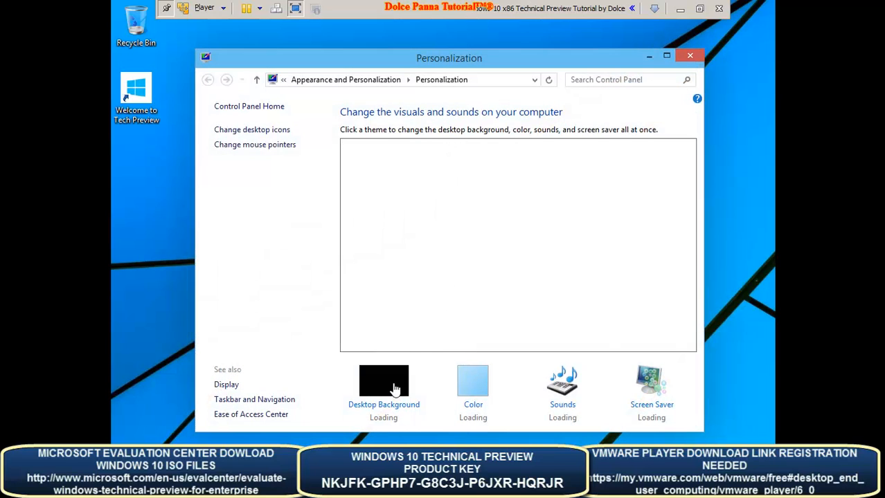
pyautogui.click(374, 407)
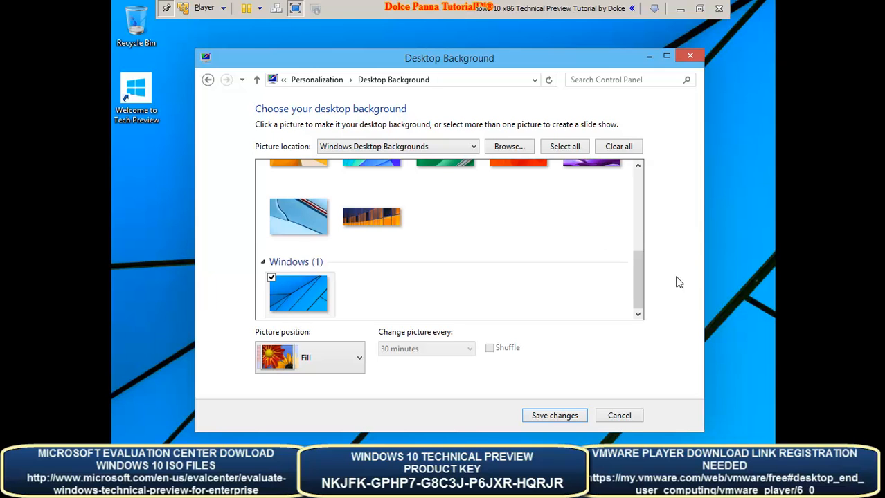
pyautogui.moveTo(641, 292); pyautogui.dragTo(642, 204)
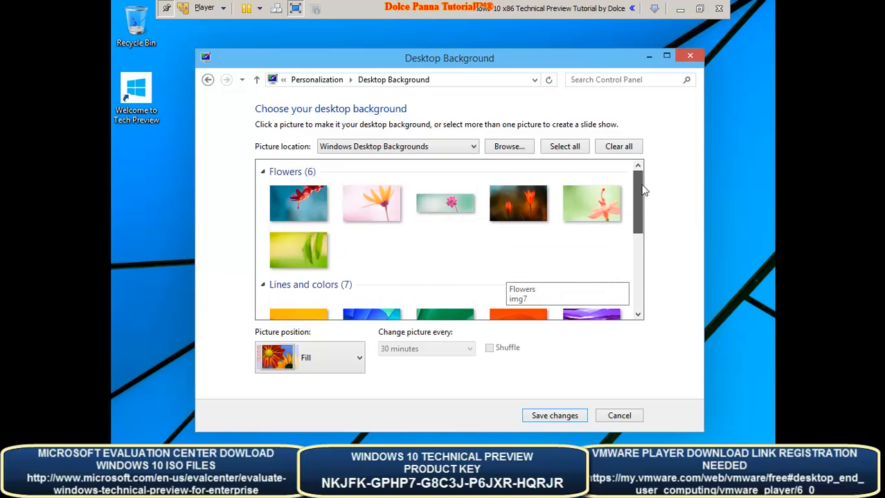
pyautogui.click(452, 206)
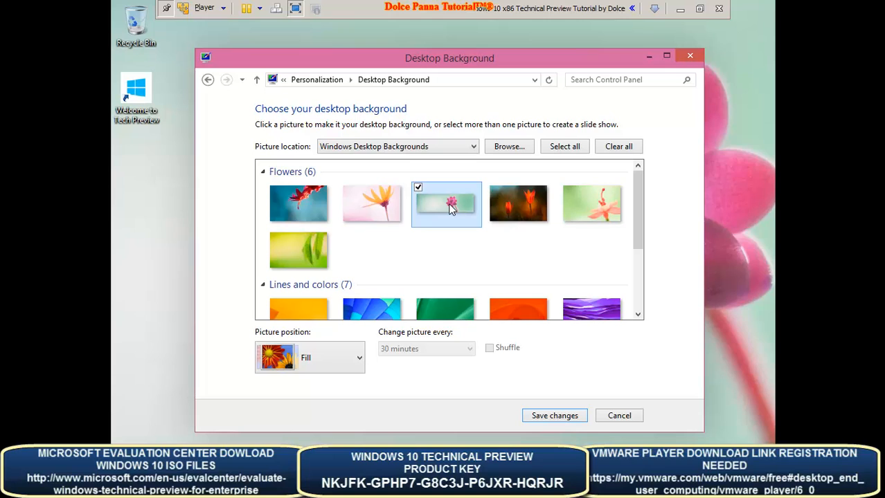
pyautogui.click(357, 356)
pyautogui.click(335, 267)
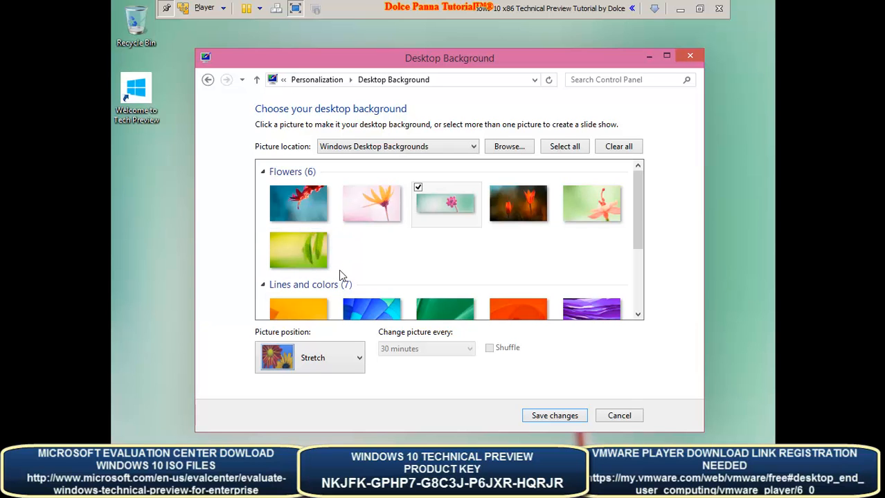
pyautogui.moveTo(490, 66); pyautogui.dragTo(504, 83)
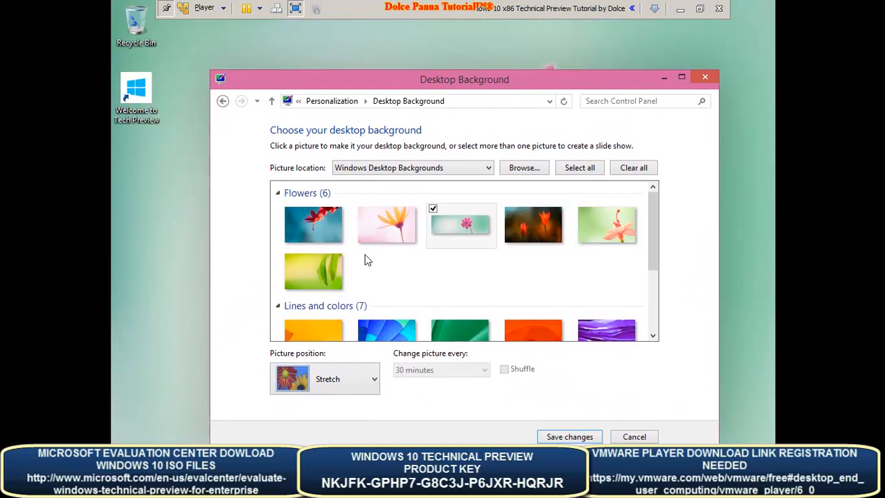
pyautogui.click(319, 270)
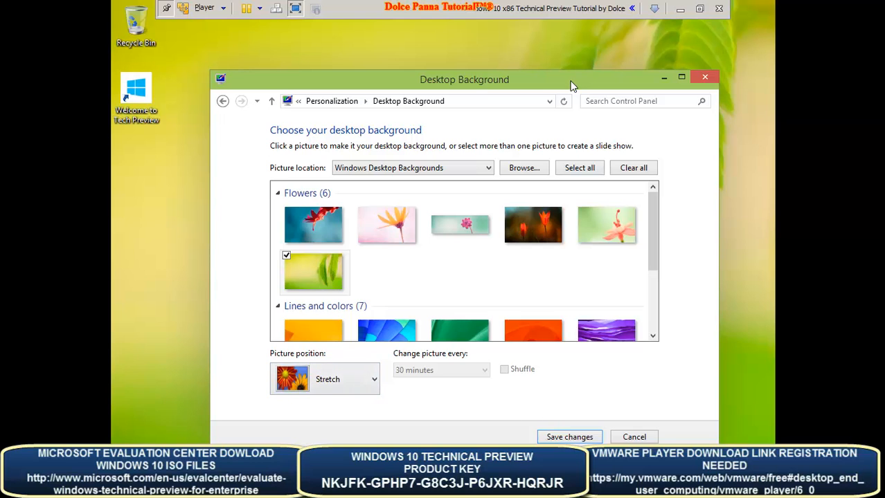
pyautogui.click(569, 437)
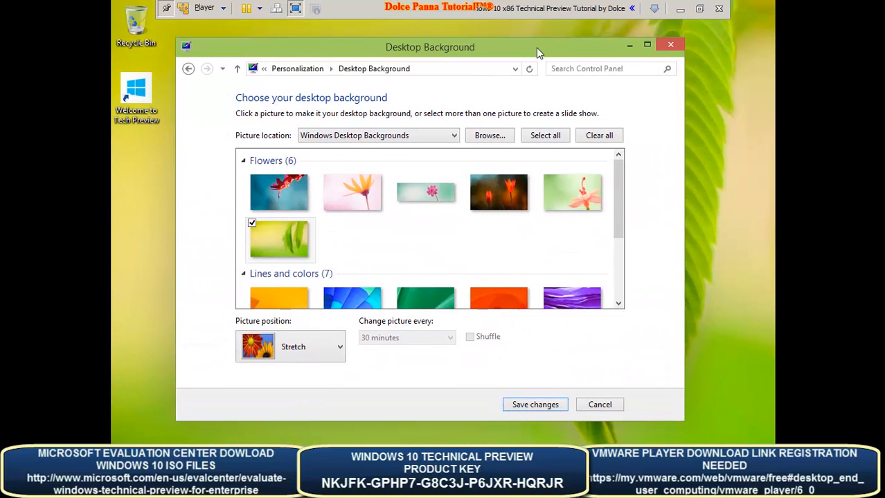
pyautogui.click(535, 404)
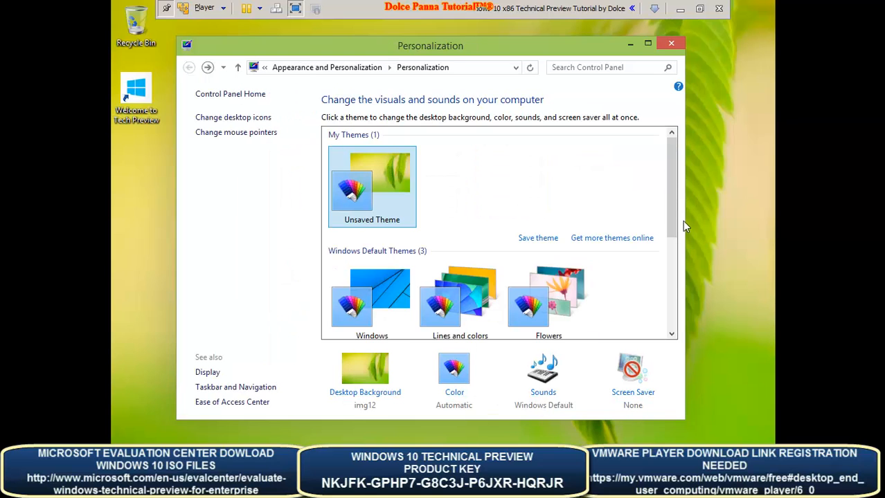
# - Apply the Windows Default (extra large) mouse pointer scheme
pyautogui.moveTo(673, 202); pyautogui.dragTo(677, 308)
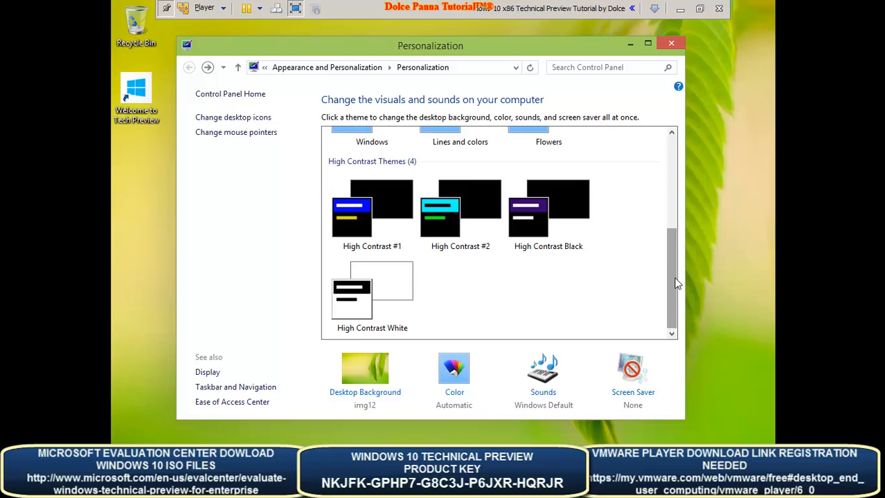
pyautogui.moveTo(676, 283); pyautogui.dragTo(675, 170)
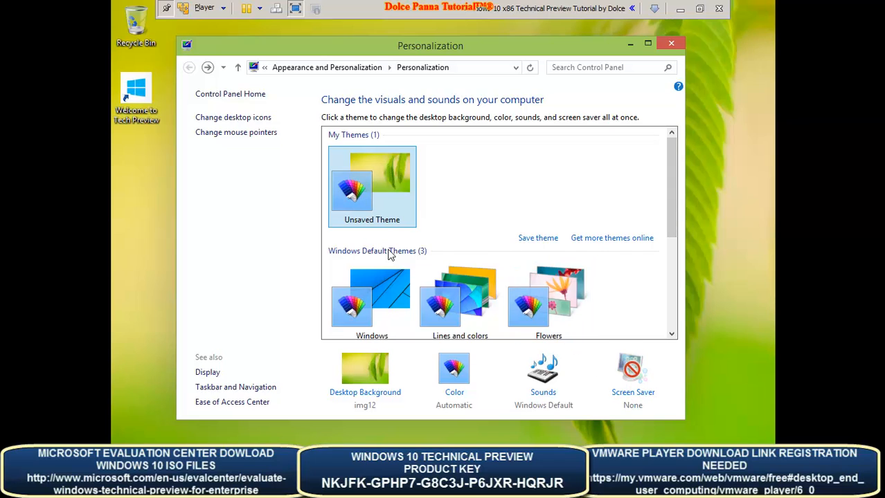
pyautogui.click(232, 134)
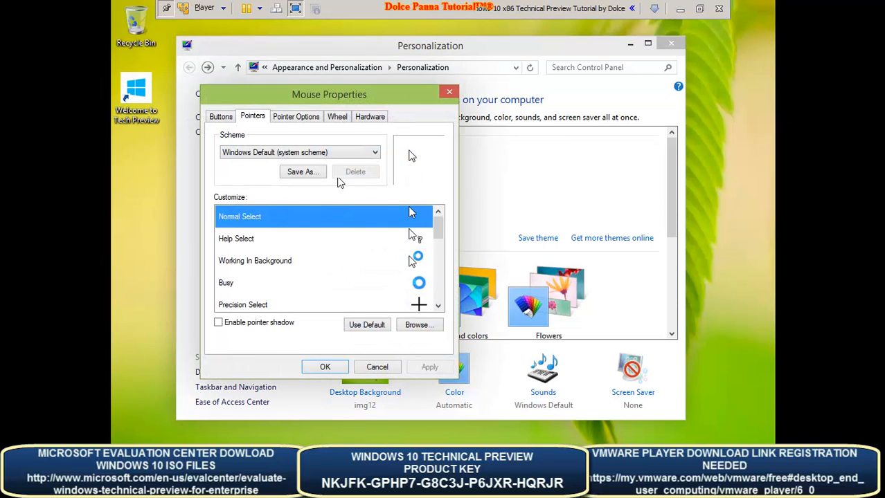
pyautogui.click(345, 152)
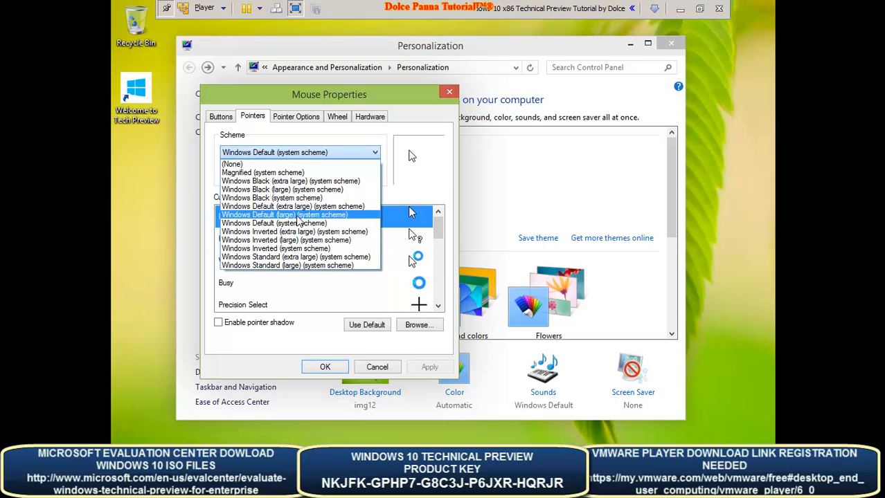
pyautogui.click(298, 206)
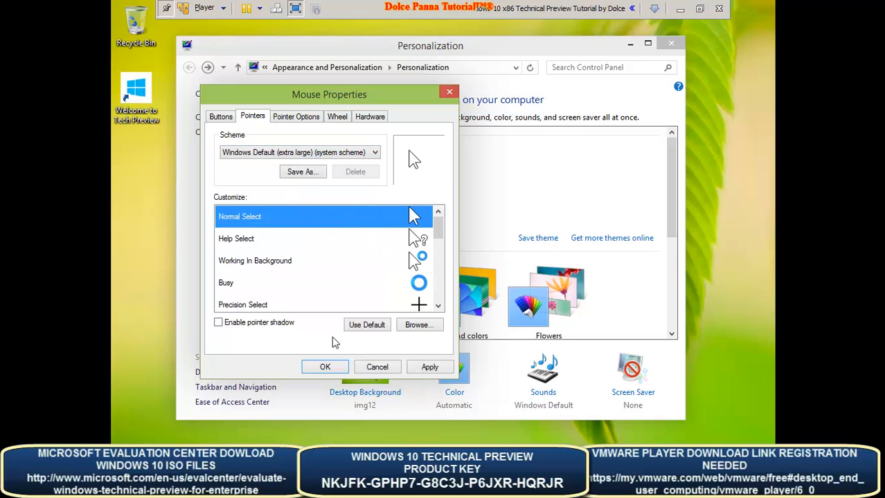
pyautogui.click(425, 369)
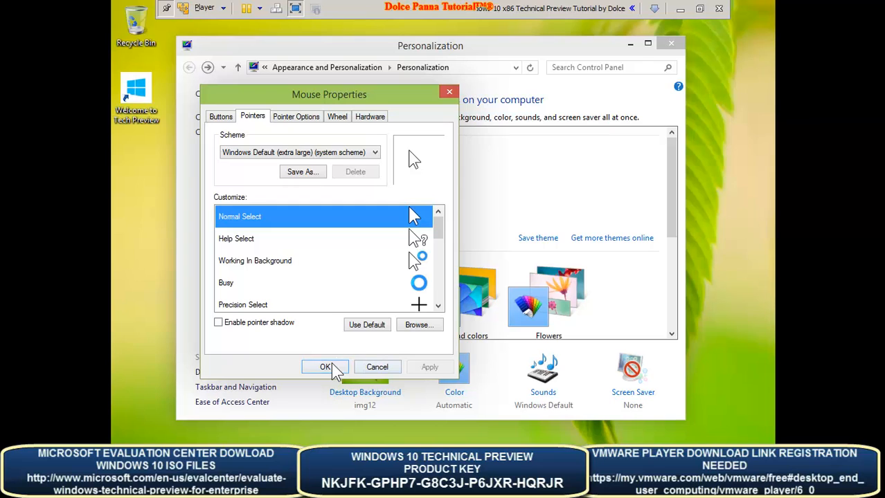
pyautogui.click(335, 370)
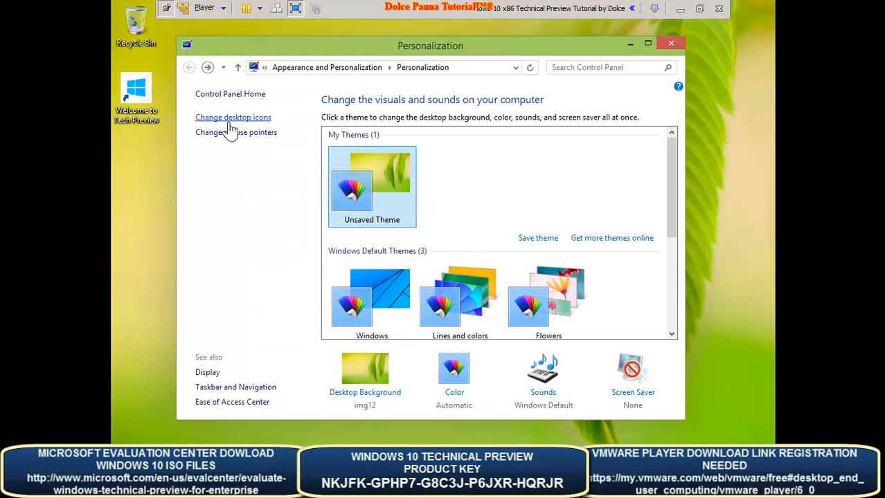
# - Show the Computer and User's Files icons on the desktop and close Personalization
pyautogui.click(231, 124)
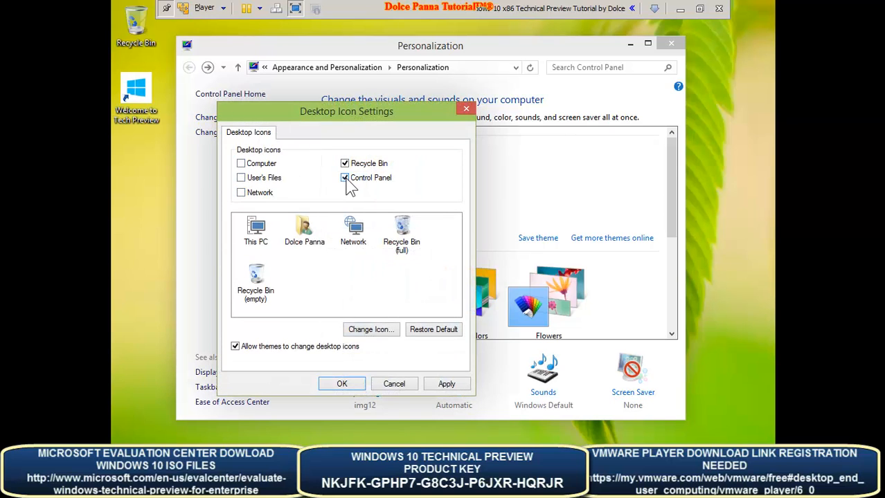
pyautogui.click(241, 164)
pyautogui.click(241, 179)
pyautogui.click(342, 384)
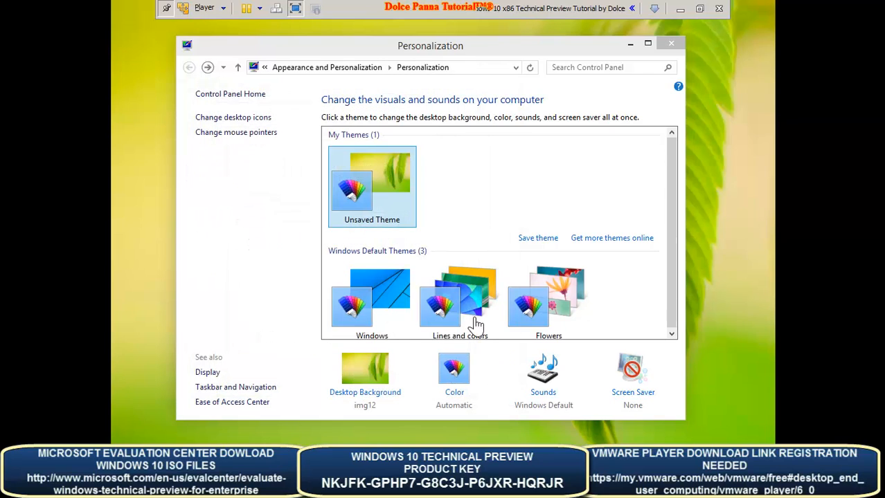
pyautogui.click(670, 44)
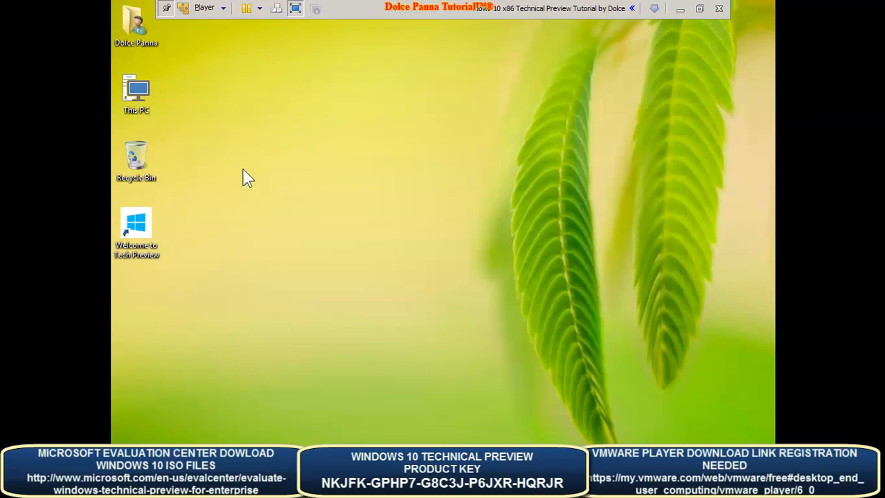
# - Arrange the desktop icons with This PC on top and the user folder second
pyautogui.moveTo(142, 44); pyautogui.dragTo(193, 110)
pyautogui.moveTo(136, 100); pyautogui.dragTo(135, 42)
pyautogui.moveTo(186, 90); pyautogui.dragTo(136, 90)
pyautogui.click(257, 77)
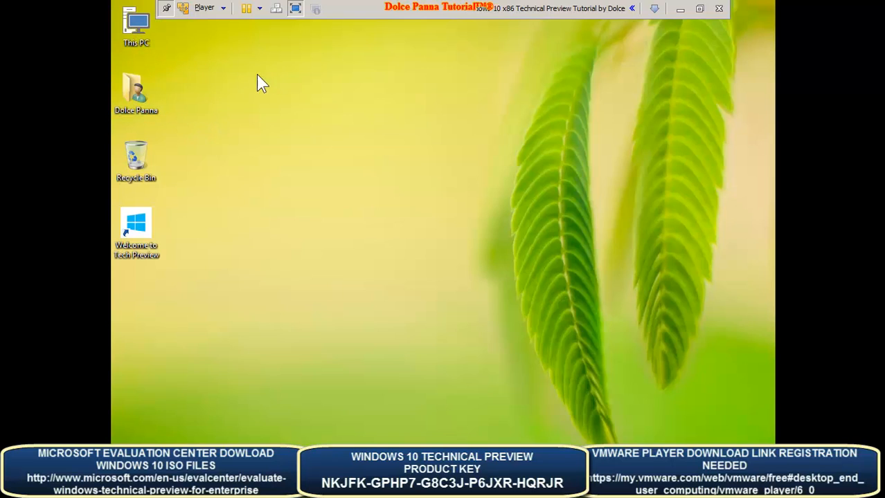
# - Open This PC's Properties, look over Device Manager, then open Remote settings
pyautogui.rightClick(142, 43)
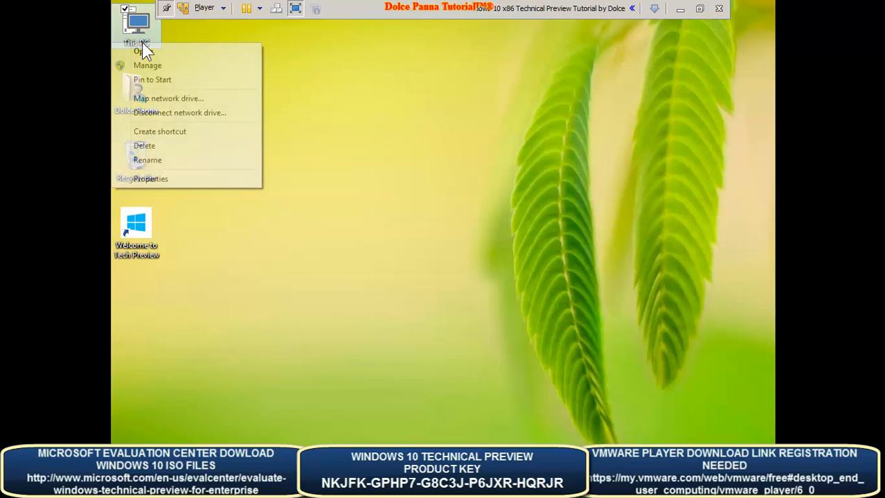
pyautogui.click(153, 183)
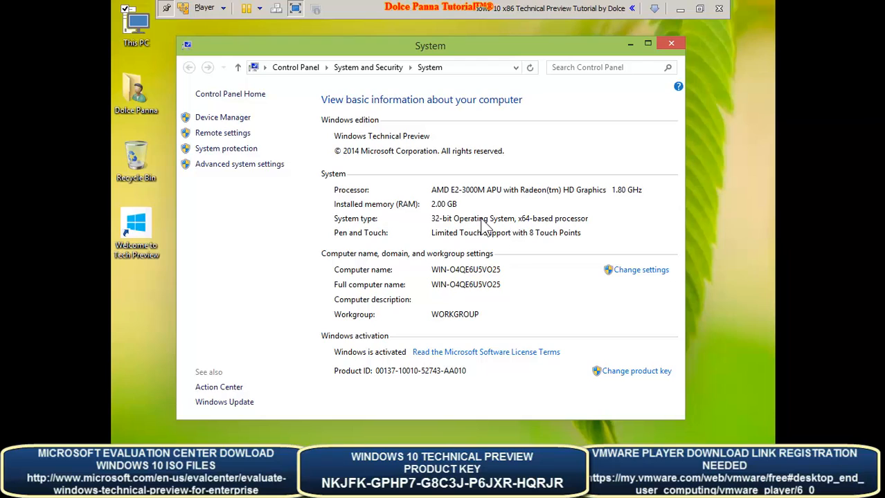
pyautogui.click(239, 119)
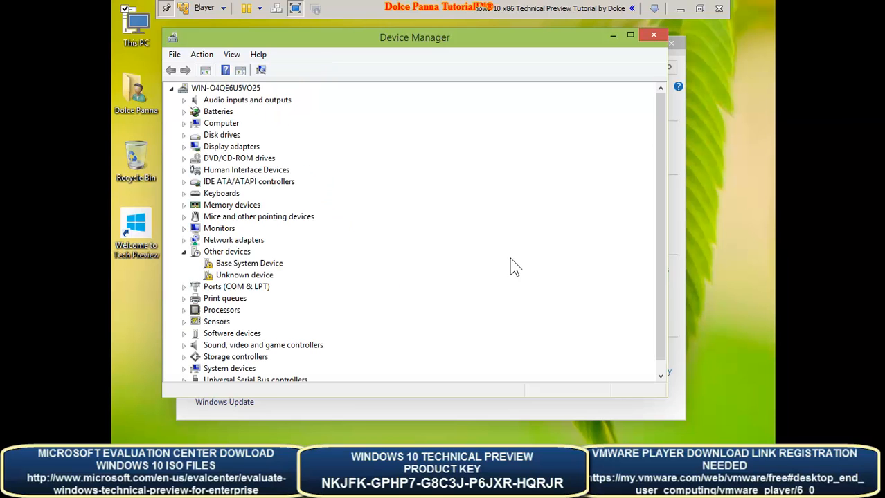
pyautogui.click(659, 35)
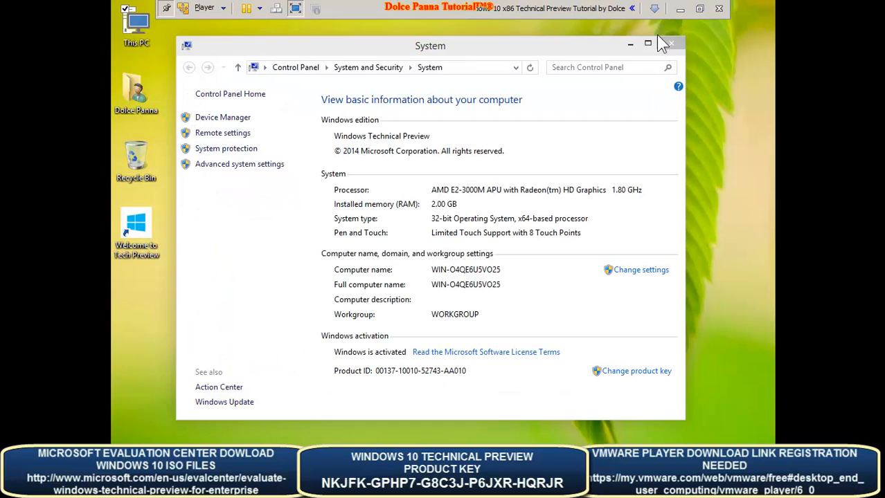
pyautogui.click(214, 134)
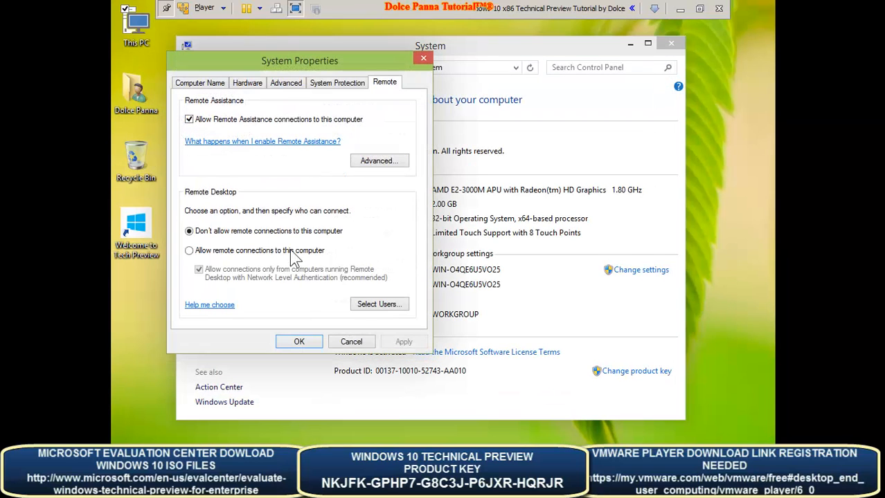
# - Set visual effects to best performance with only icon label drop shadows enabled
pyautogui.click(337, 84)
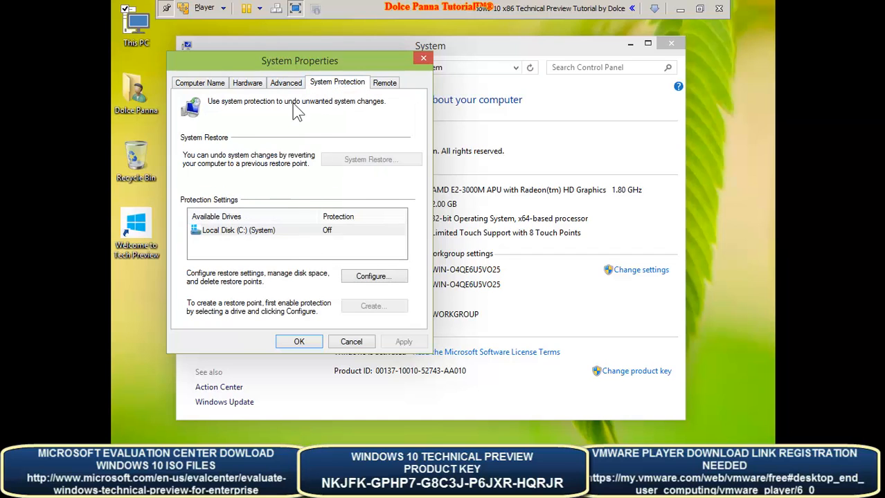
pyautogui.click(285, 83)
pyautogui.click(382, 156)
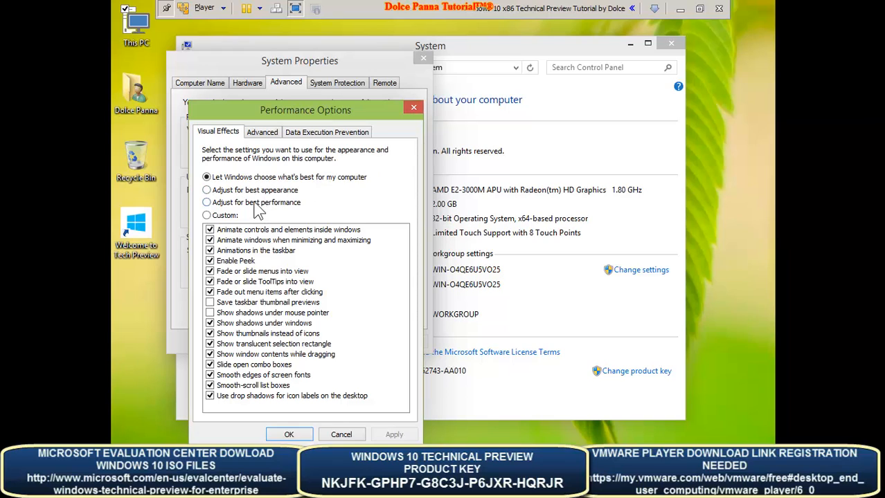
pyautogui.click(254, 191)
pyautogui.click(257, 203)
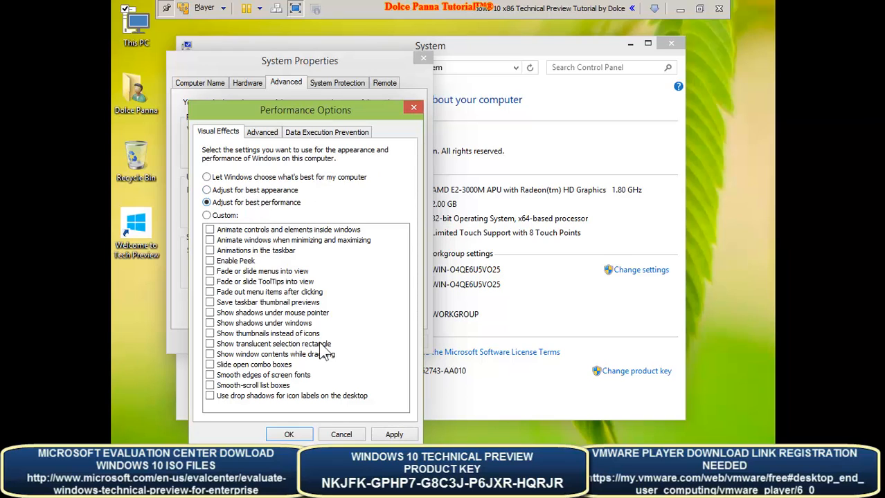
pyautogui.click(396, 434)
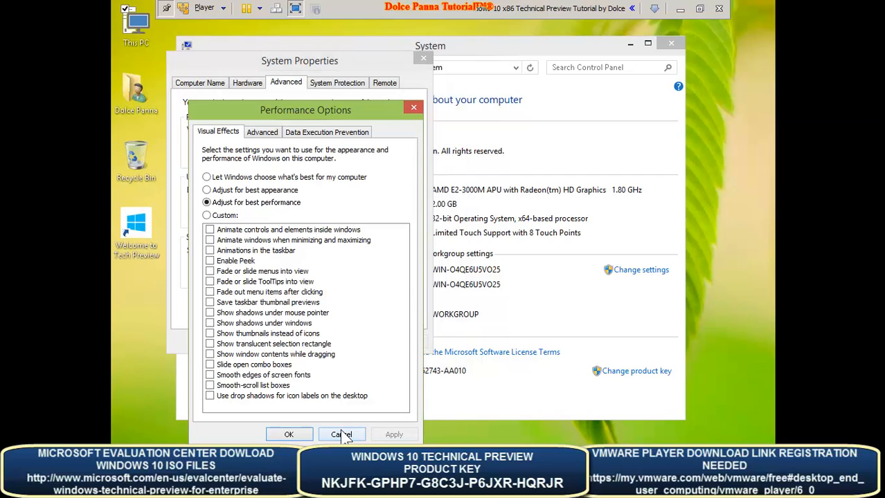
pyautogui.click(294, 396)
pyautogui.click(391, 435)
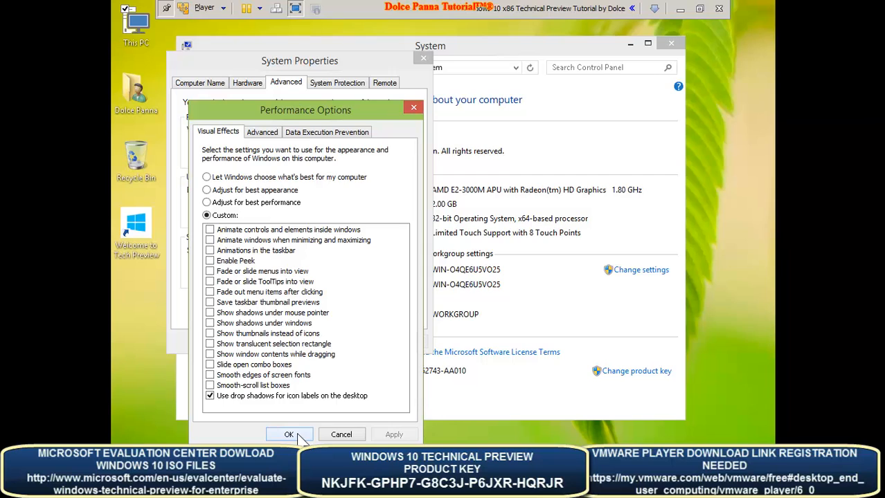
pyautogui.click(262, 132)
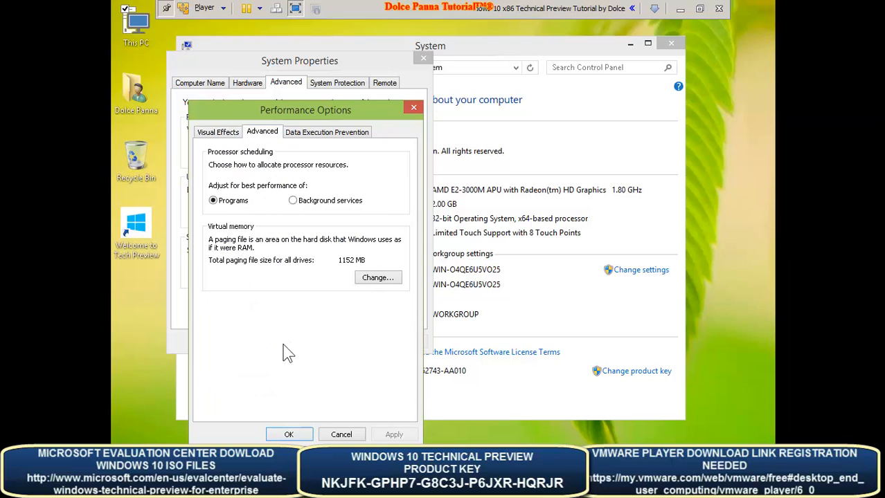
pyautogui.click(290, 435)
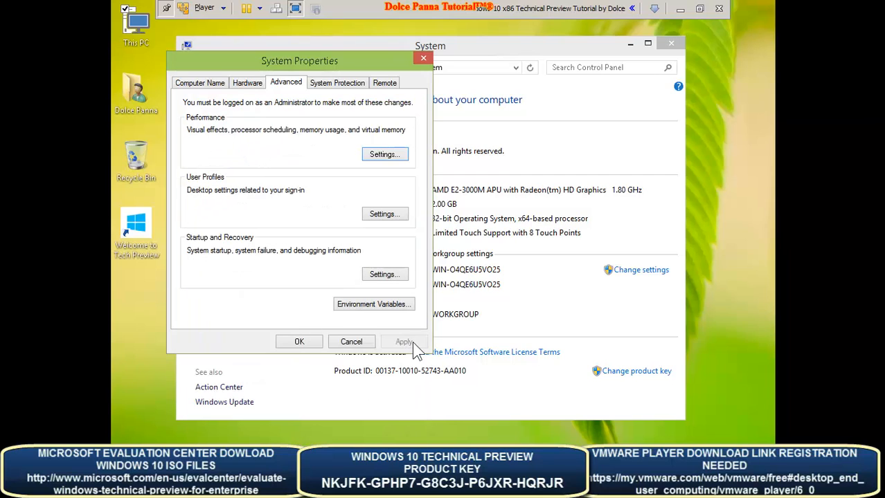
# - Close System Properties and the System window, then open Recycle Bin Properties
pyautogui.click(249, 84)
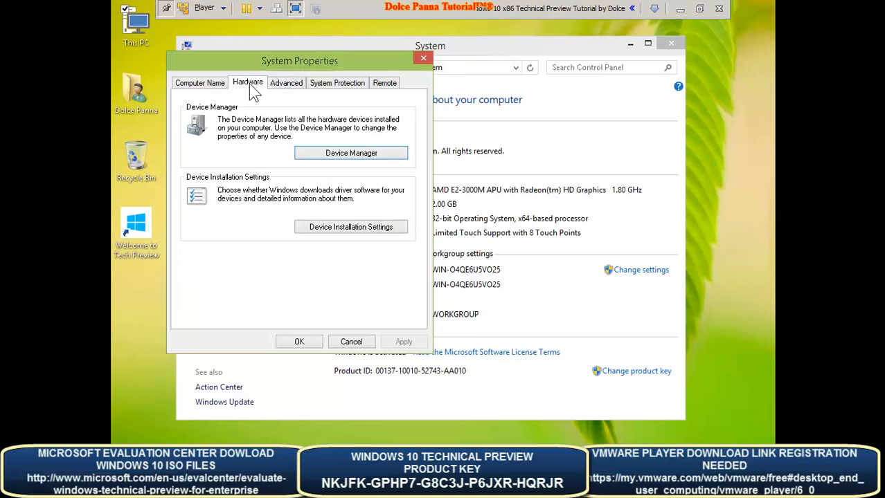
pyautogui.click(217, 84)
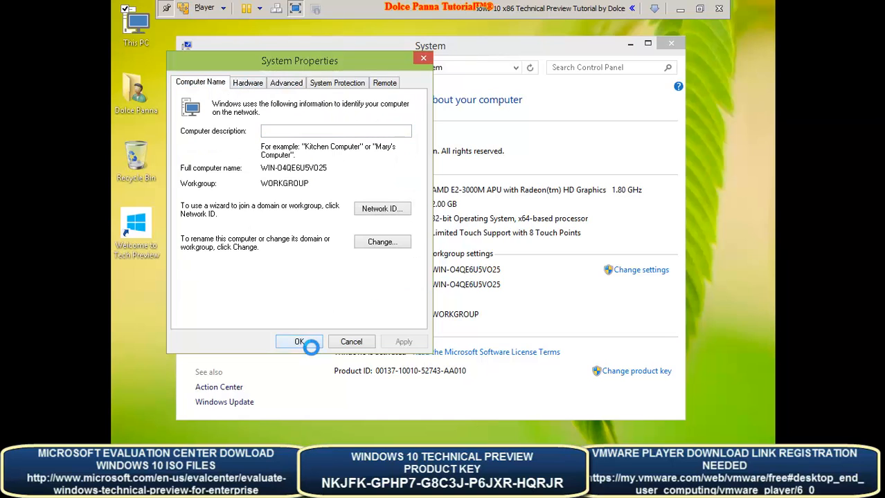
pyautogui.click(296, 340)
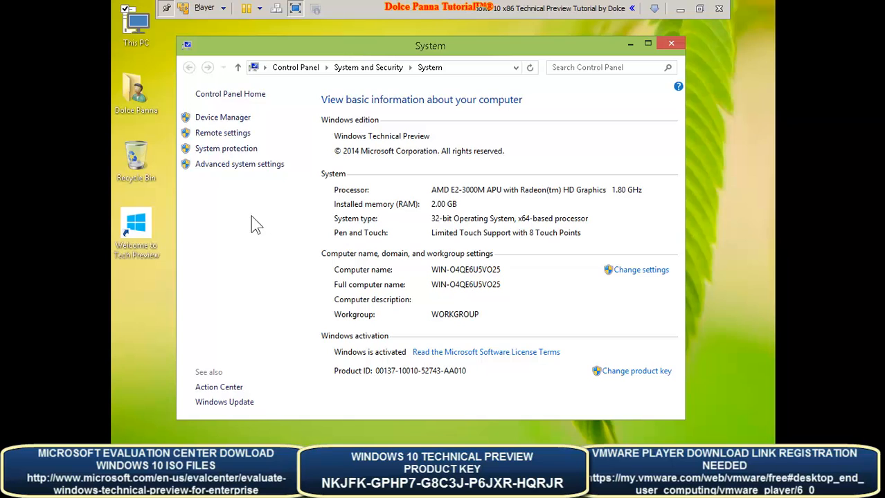
pyautogui.click(222, 164)
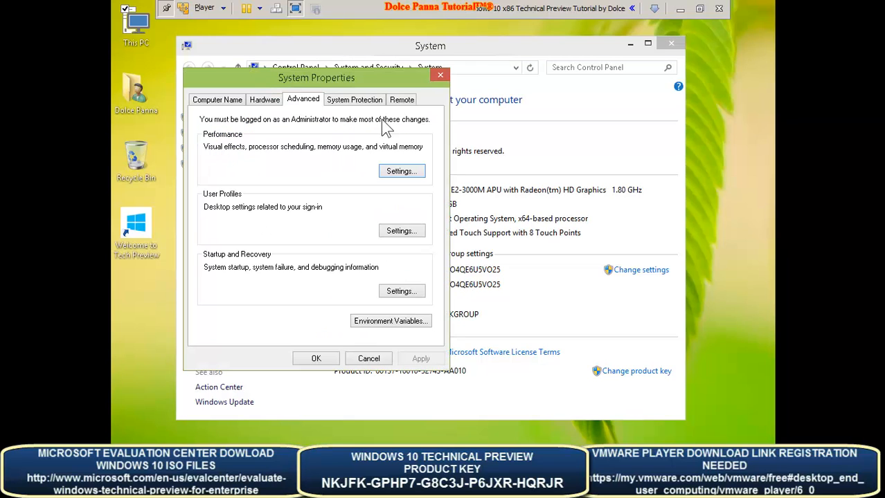
pyautogui.click(353, 98)
pyautogui.click(440, 75)
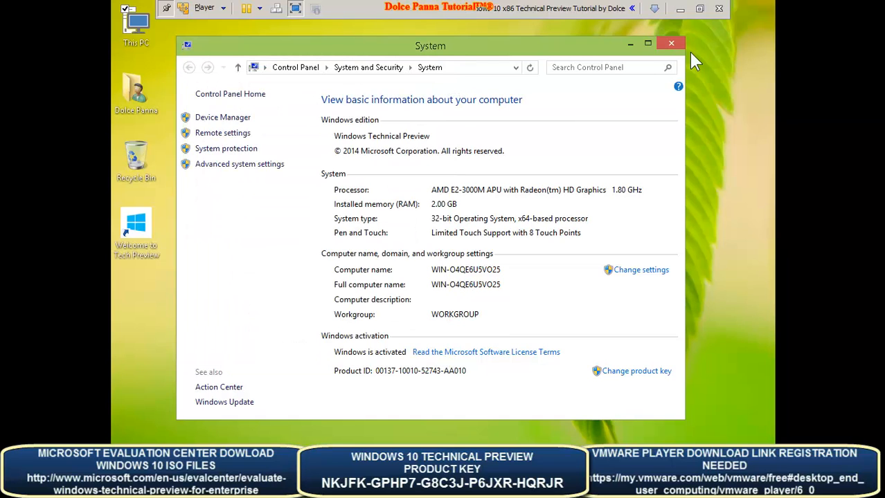
pyautogui.click(670, 44)
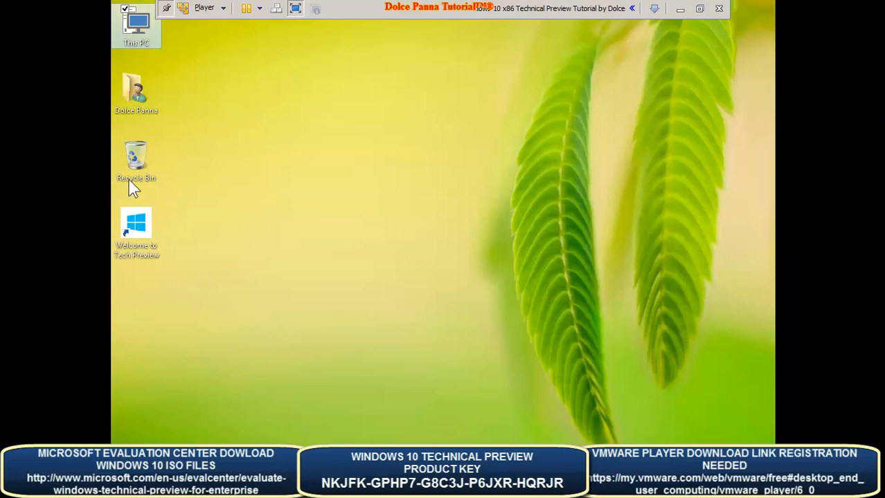
pyautogui.rightClick(147, 162)
pyautogui.click(167, 252)
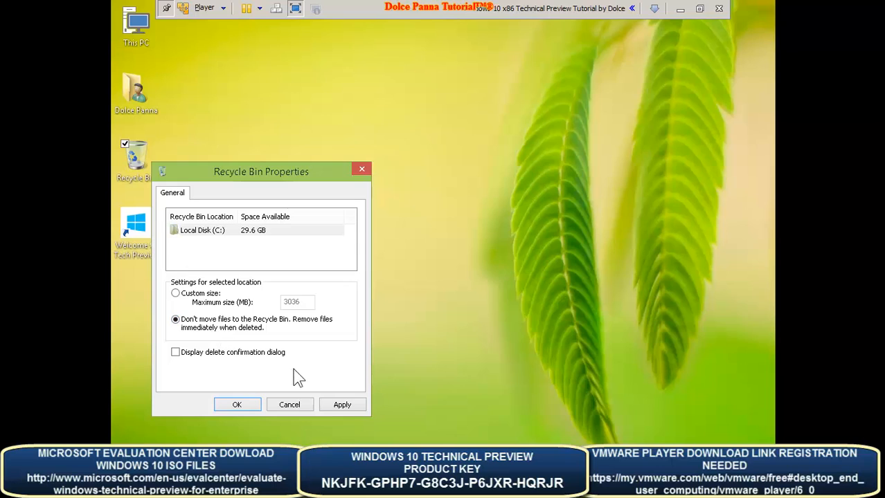
# - Set Recycle Bin Properties to 'Don't move files to the Recycle Bin' with the delete confirmation dialog on
pyautogui.click(343, 405)
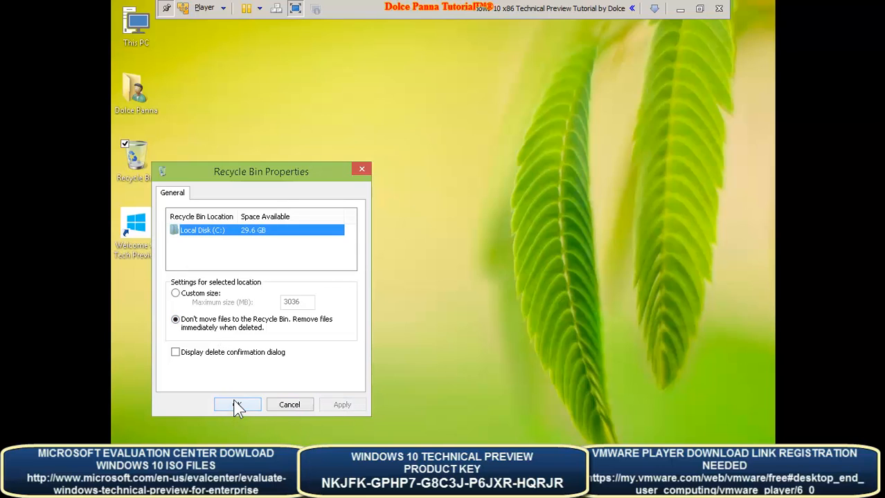
pyautogui.click(225, 353)
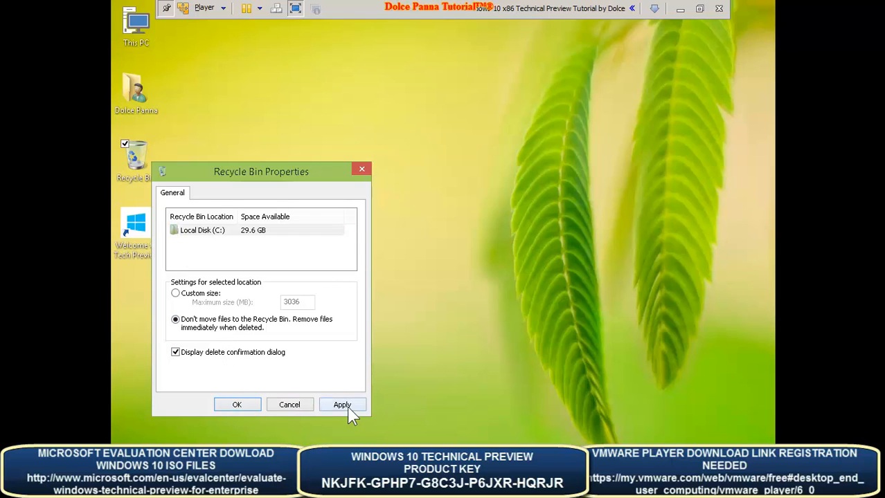
pyautogui.click(239, 405)
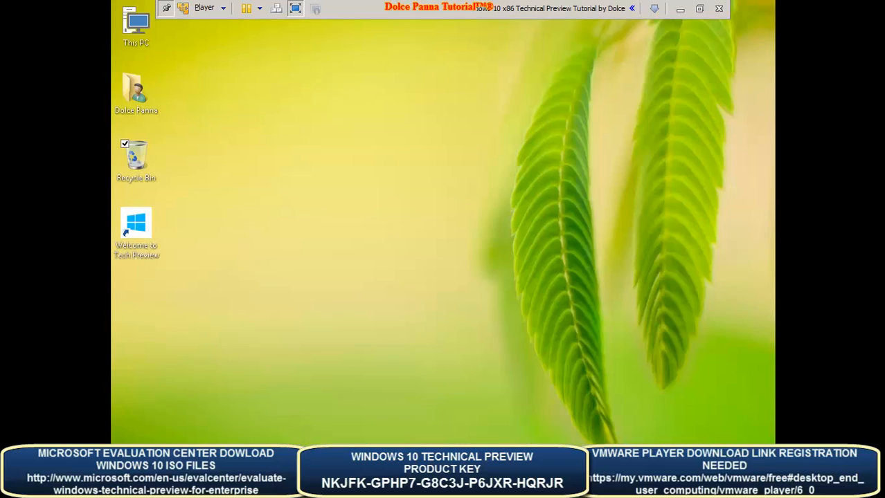
# - Switch the Control Panel to the Large icons view, maximize it, then close it
pyautogui.press('super')
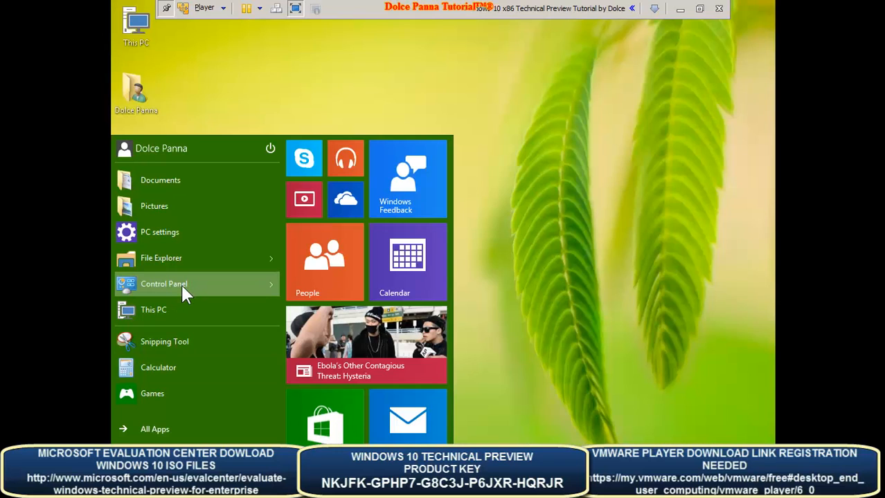
pyautogui.click(183, 288)
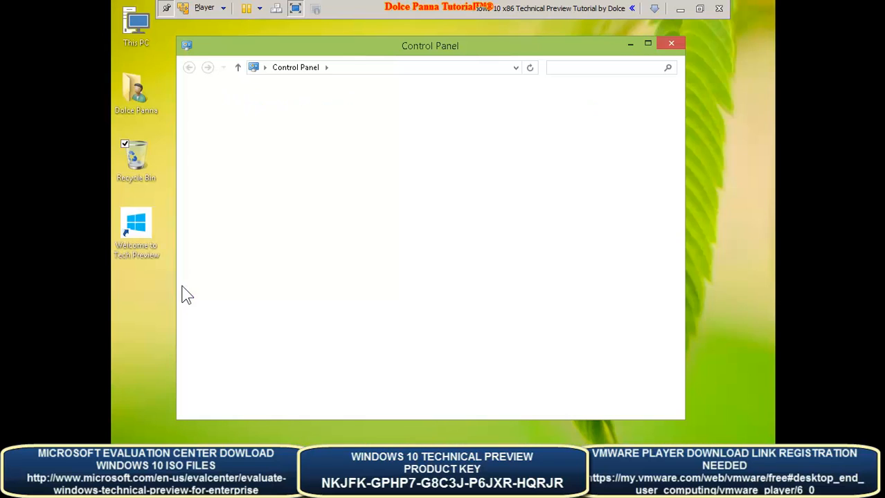
pyautogui.click(620, 101)
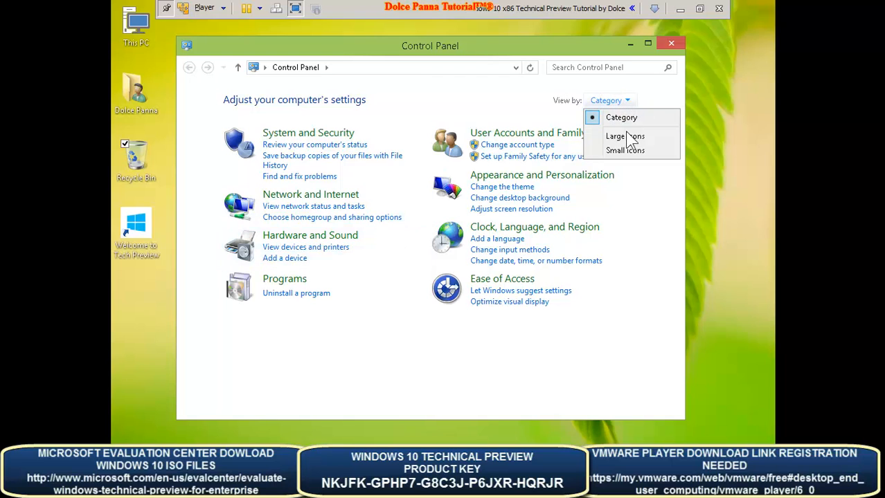
pyautogui.click(626, 157)
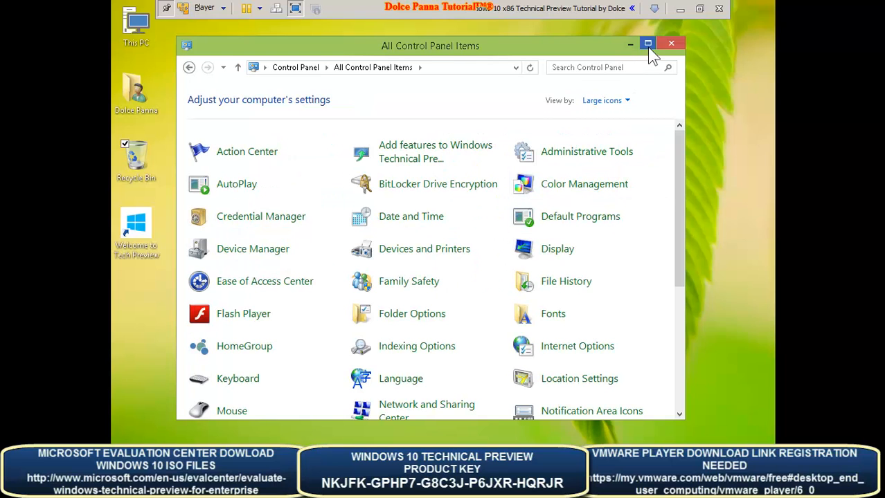
pyautogui.click(647, 44)
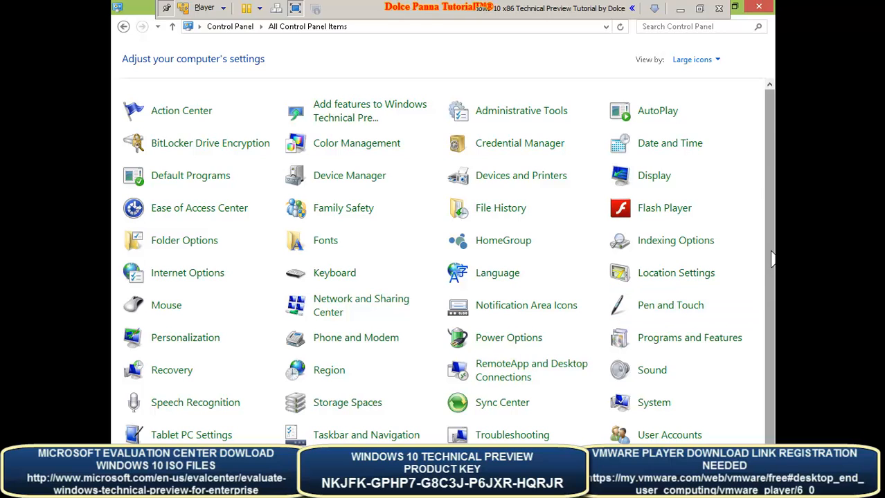
pyautogui.scroll(-1, 772, 259)
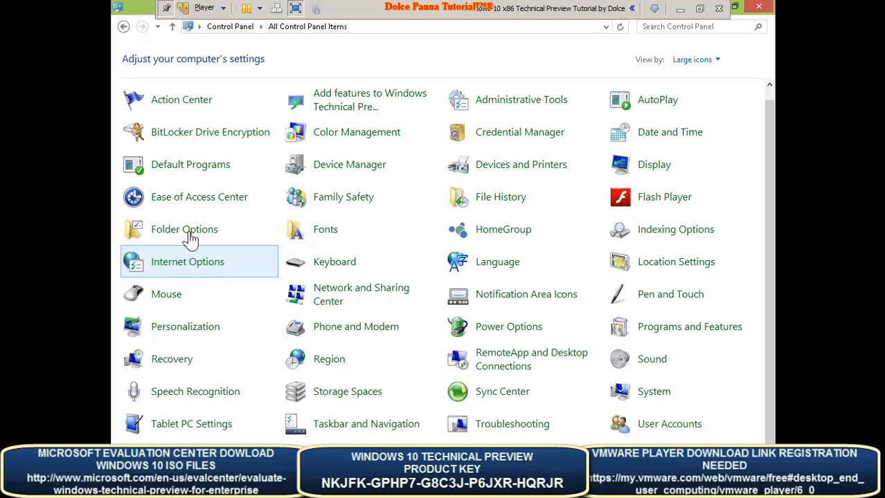
pyautogui.click(761, 10)
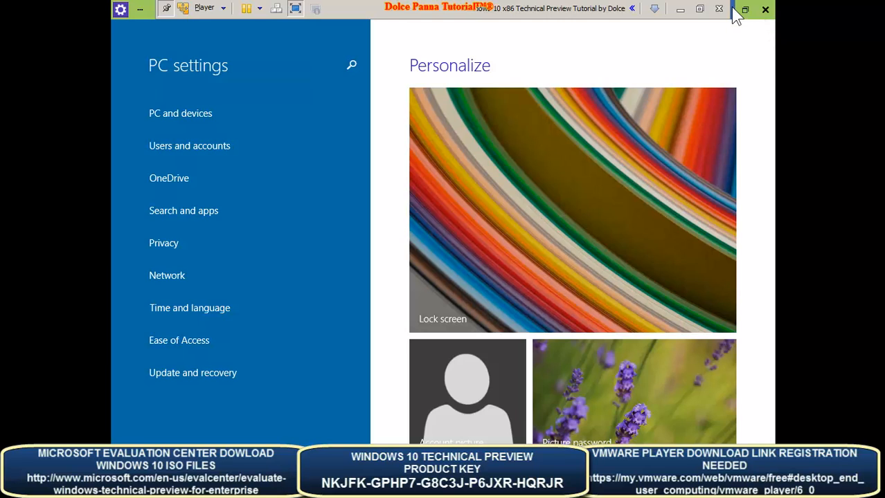
pyautogui.click(733, 11)
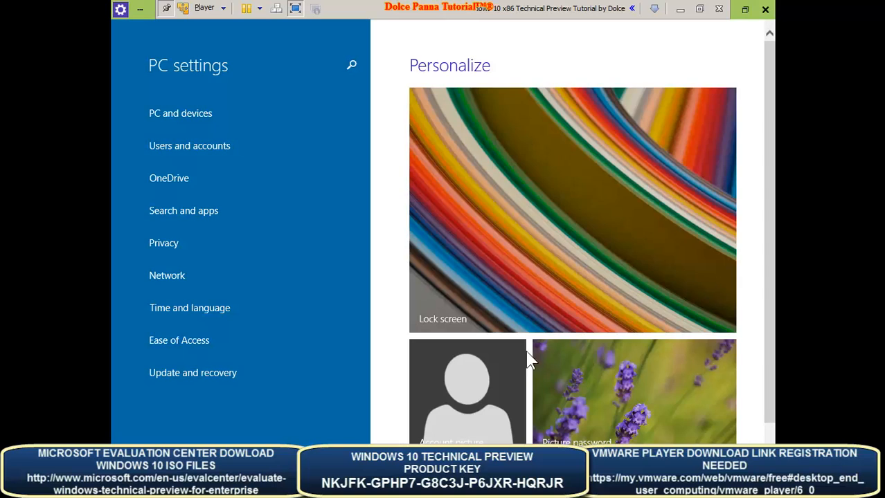
pyautogui.click(454, 378)
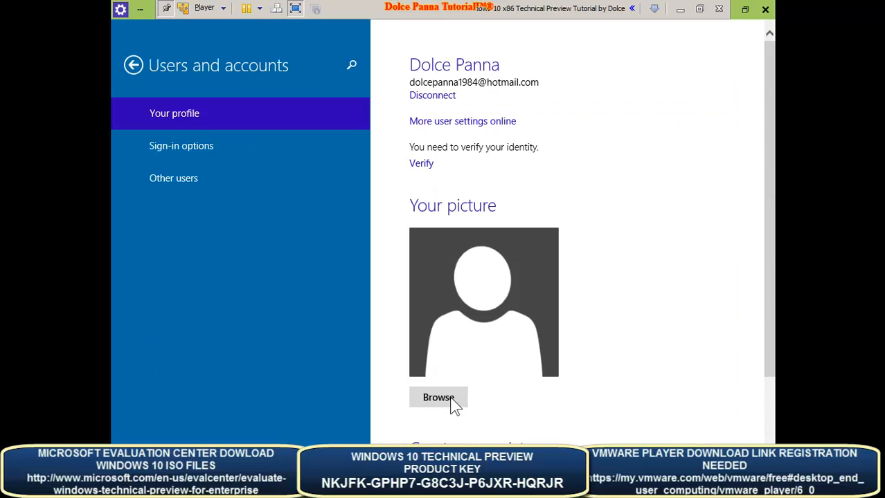
pyautogui.click(451, 399)
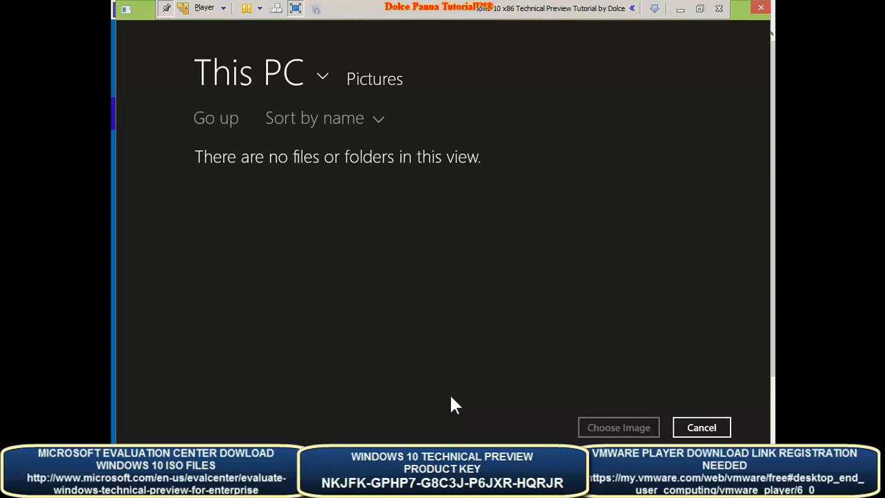
pyautogui.click(701, 428)
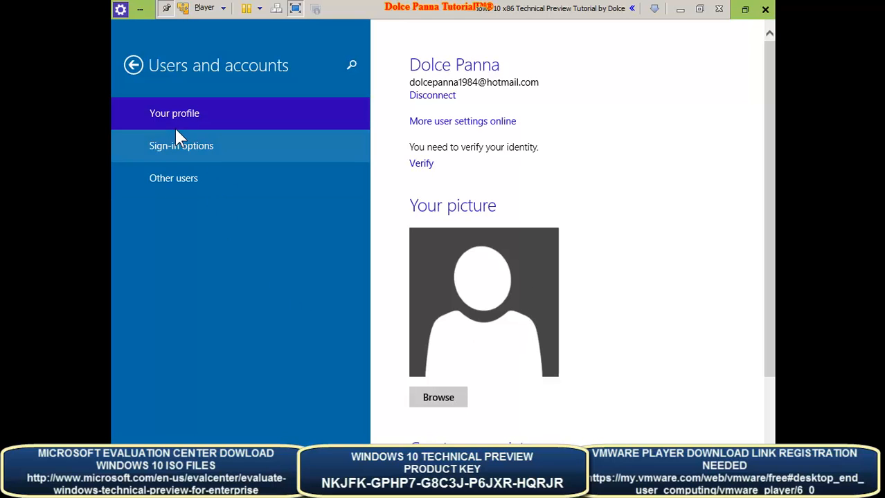
pyautogui.click(134, 66)
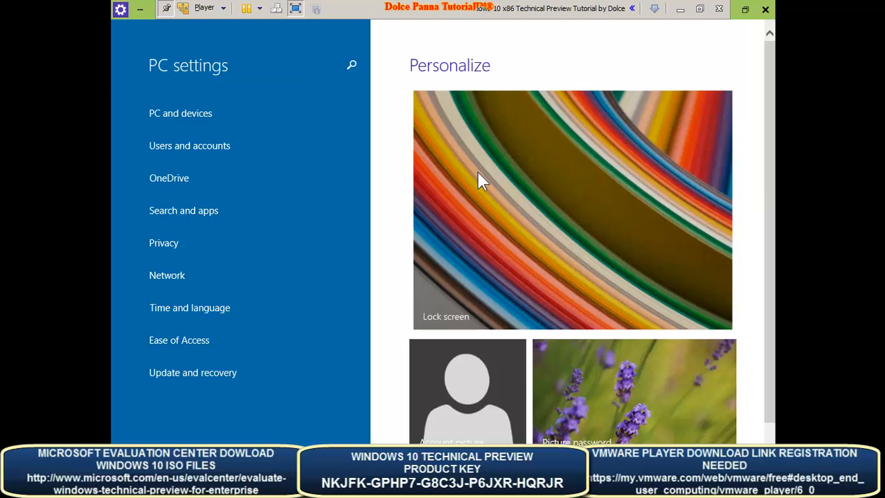
# - Make the tunnel picture the lock screen background with the slide show turned off
pyautogui.click(529, 318)
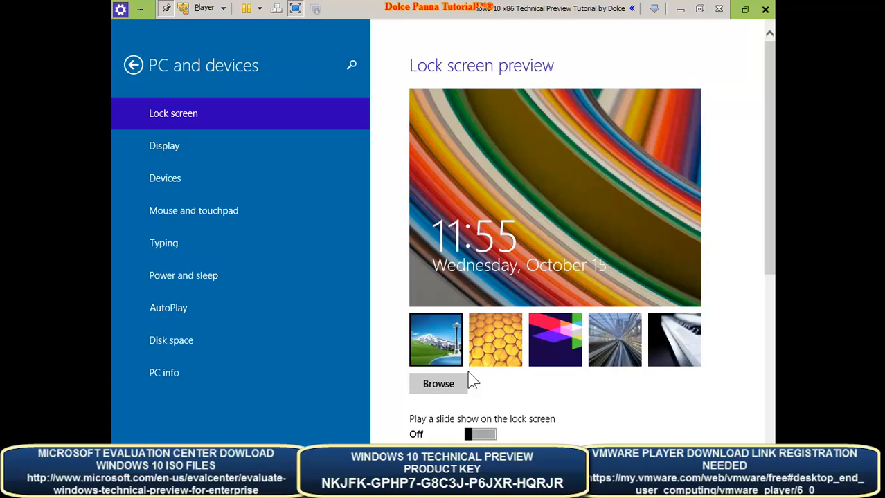
pyautogui.click(492, 435)
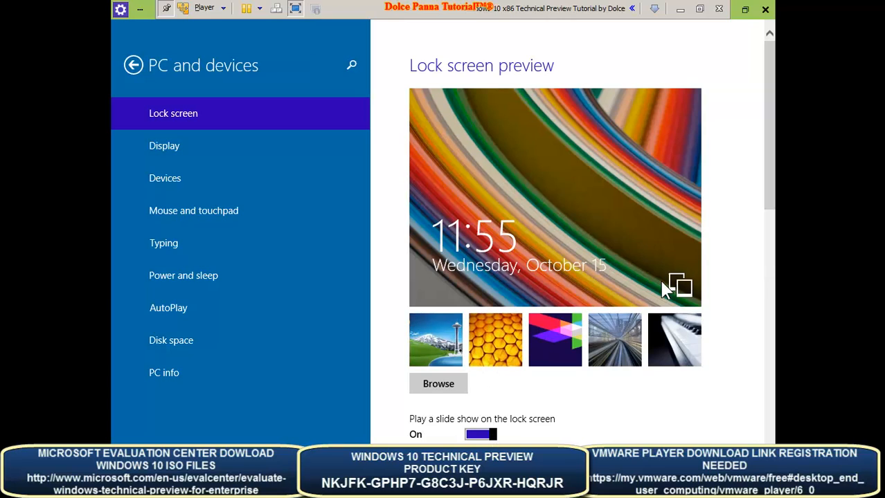
pyautogui.click(487, 338)
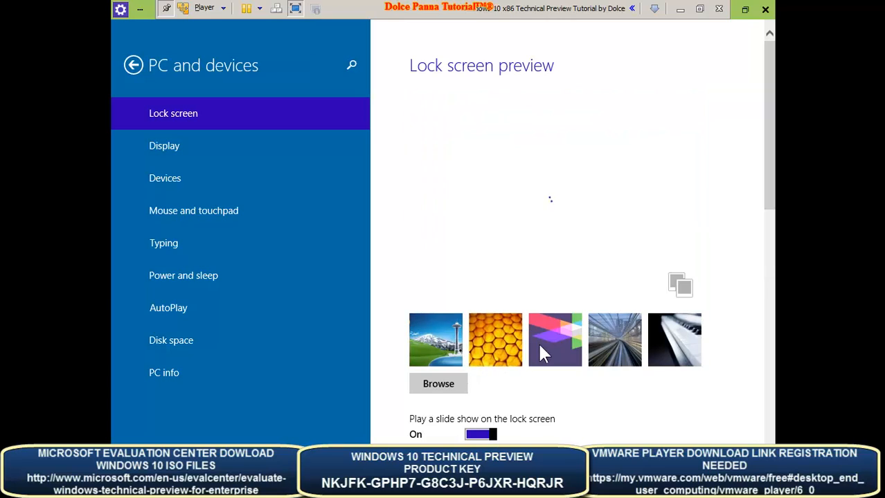
pyautogui.click(546, 351)
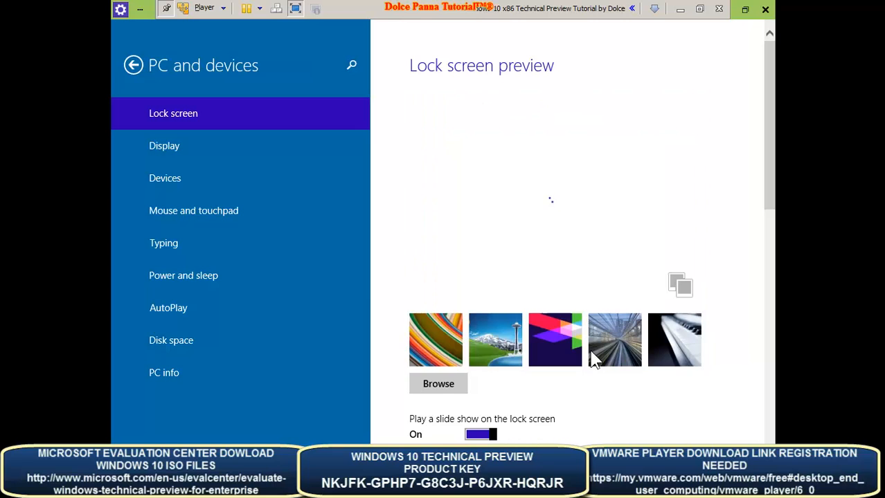
pyautogui.click(621, 352)
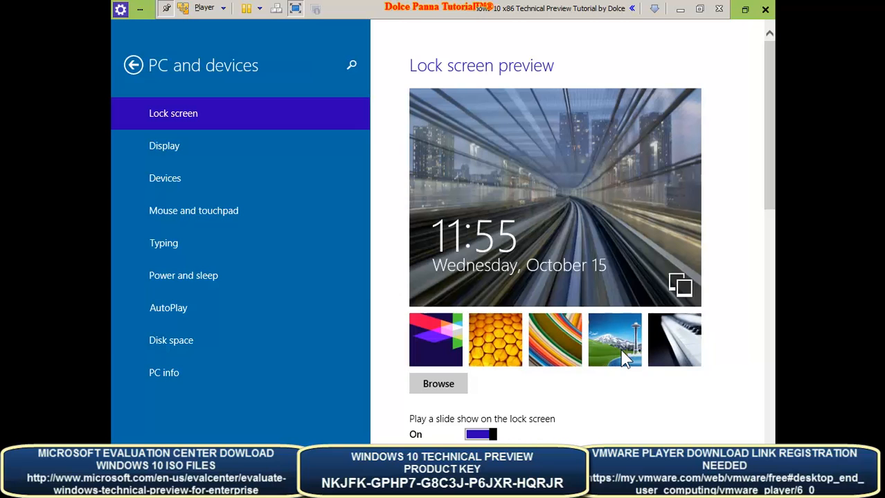
pyautogui.click(480, 435)
pyautogui.scroll(-3, 770, 266)
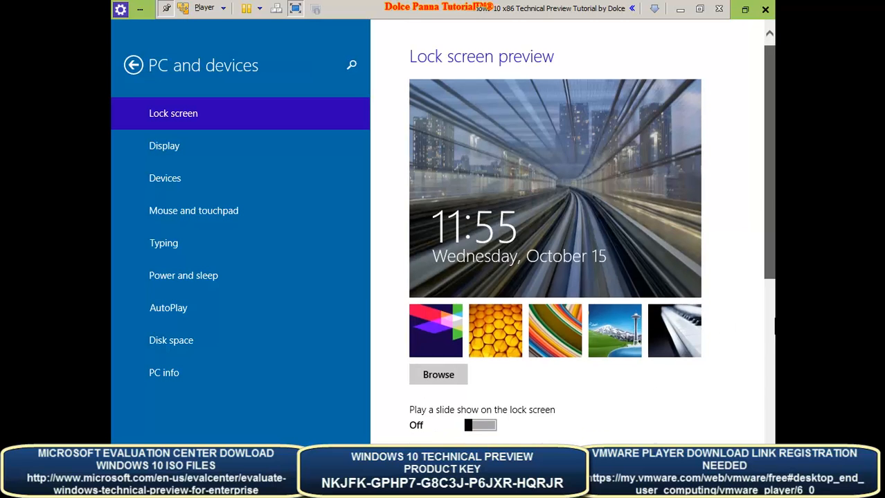
pyautogui.scroll(3, 768, 275)
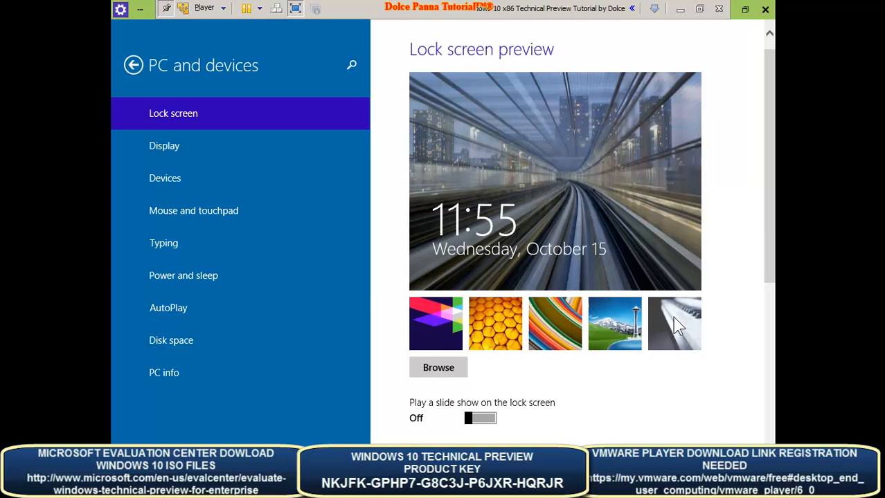
pyautogui.click(180, 150)
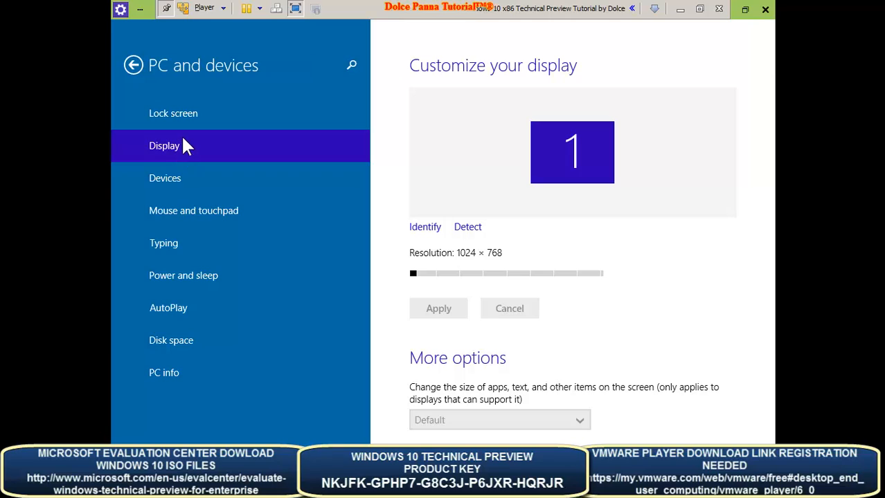
# - Browse Devices, Mouse and touchpad and Typing, then set screen turn-off to Never
pyautogui.click(171, 181)
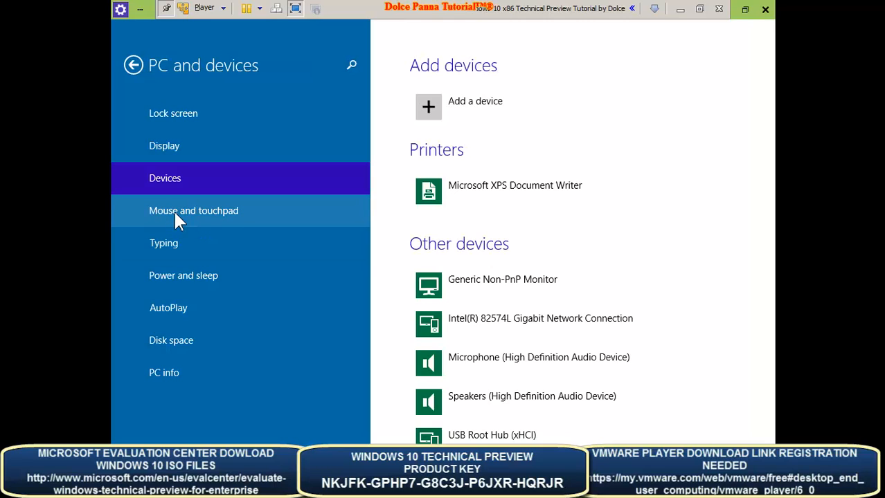
pyautogui.click(174, 210)
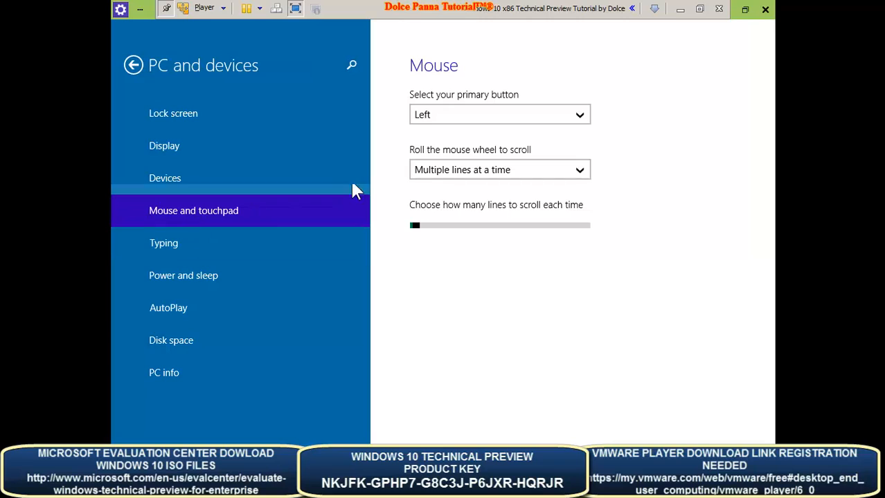
pyautogui.click(179, 254)
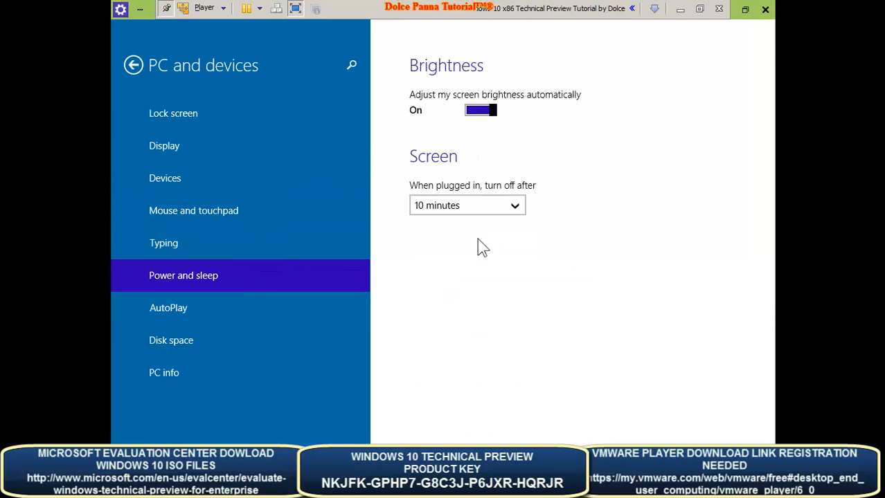
pyautogui.click(497, 208)
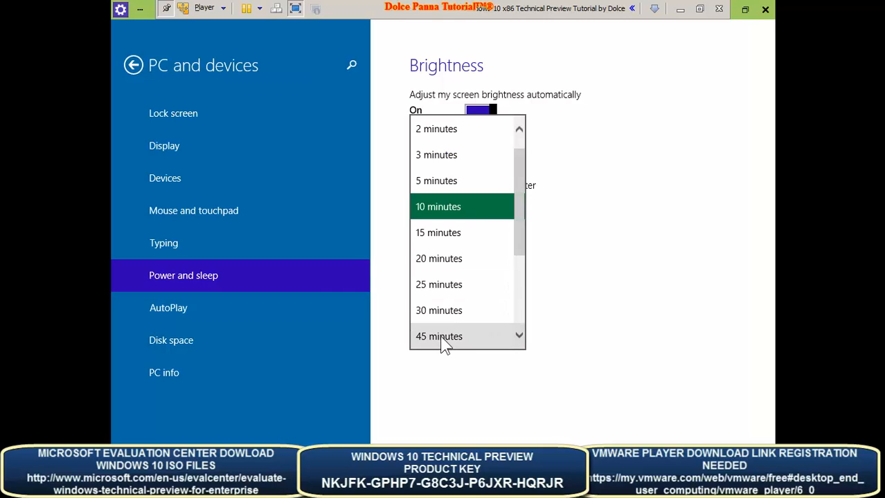
pyautogui.click(516, 125)
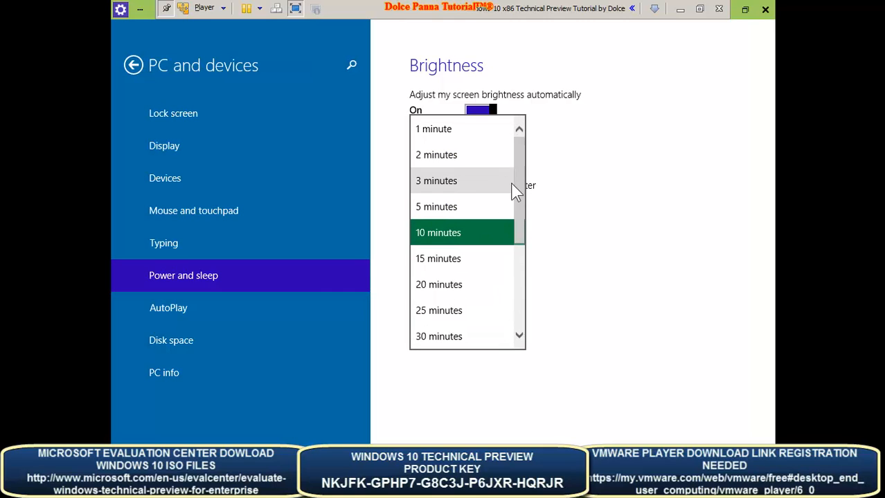
pyautogui.scroll(-3, 519, 235)
pyautogui.click(477, 336)
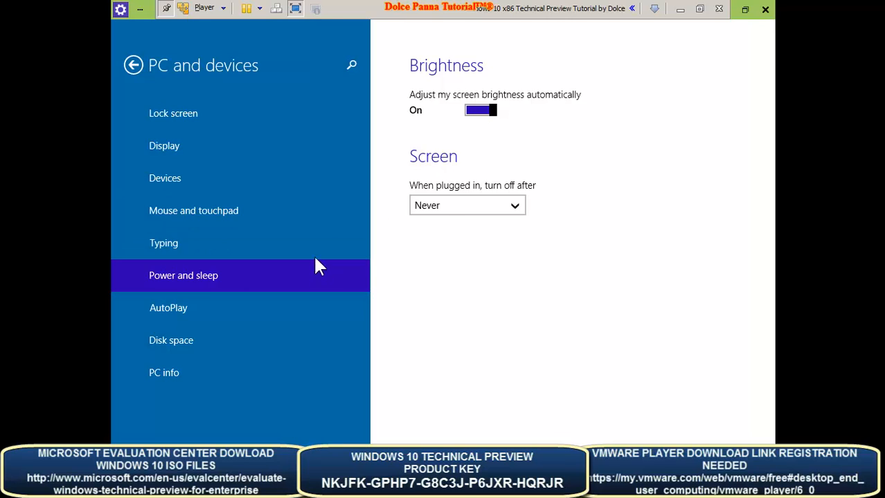
# - Look through the AutoPlay and Disk space pages, ending on the PC info details
pyautogui.click(181, 315)
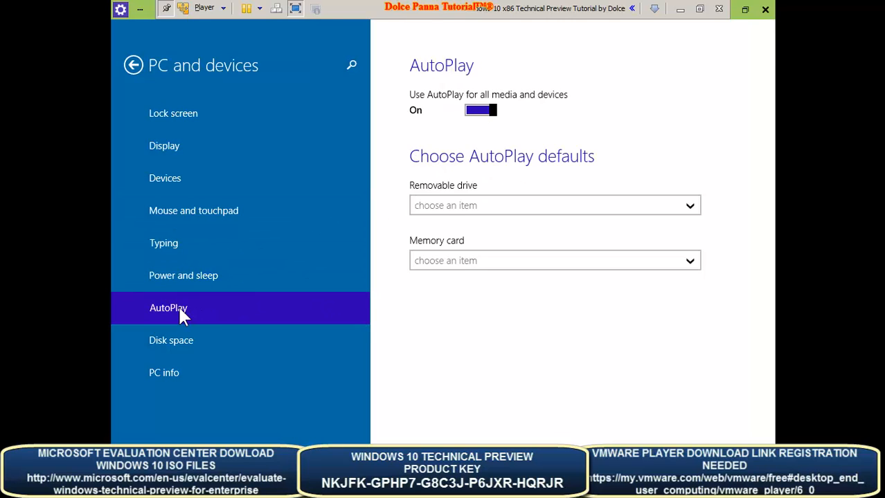
pyautogui.click(158, 346)
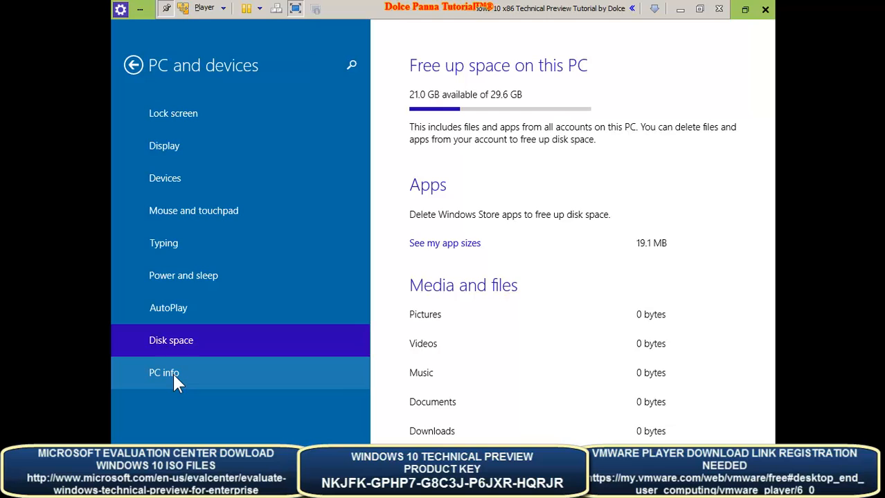
pyautogui.click(172, 371)
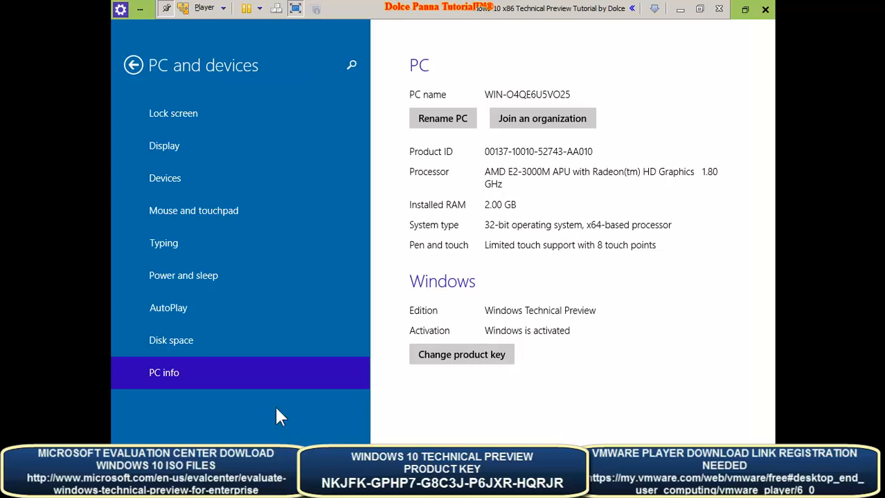
# - Close PC settings, launch the Store, and take the VM out of full screen
pyautogui.click(764, 9)
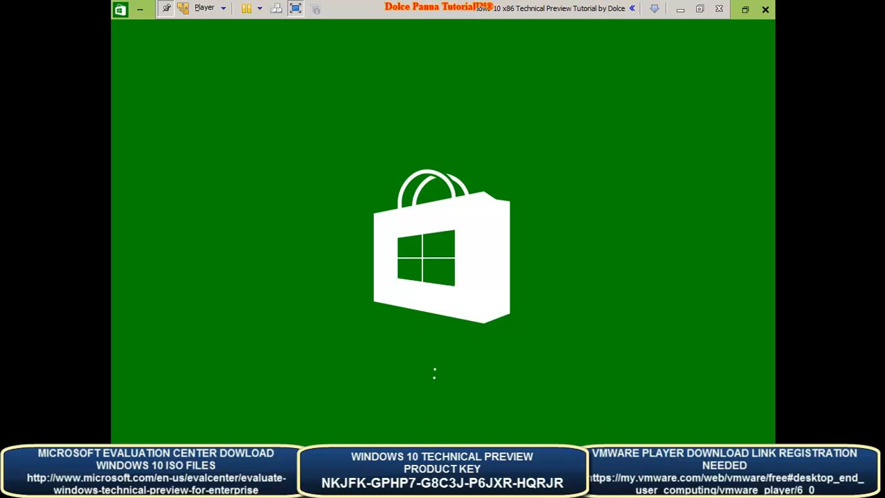
pyautogui.moveTo(351, 488)
pyautogui.click(296, 11)
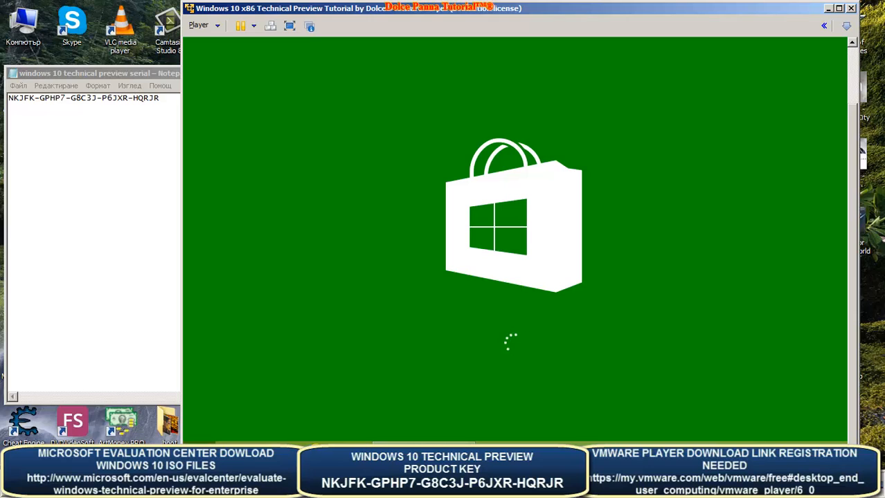
# - Open Start and its search box, then dismiss it while the Store home page loads
pyautogui.press('super')
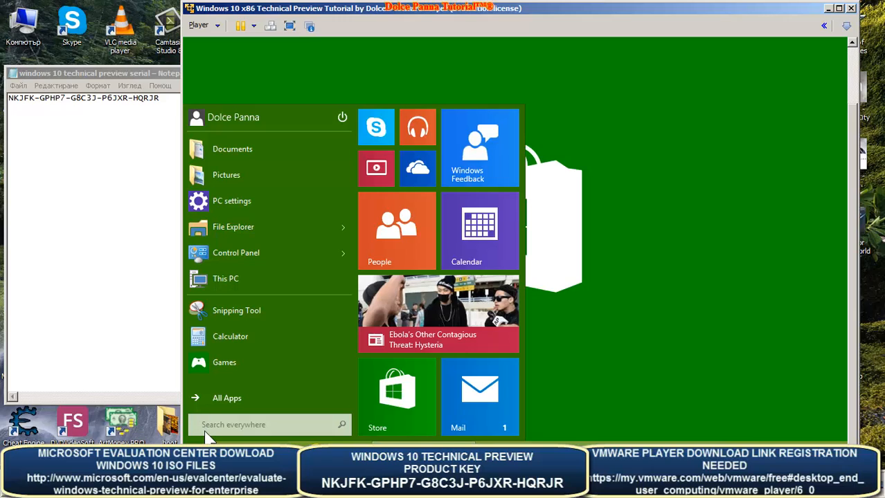
pyautogui.click(205, 429)
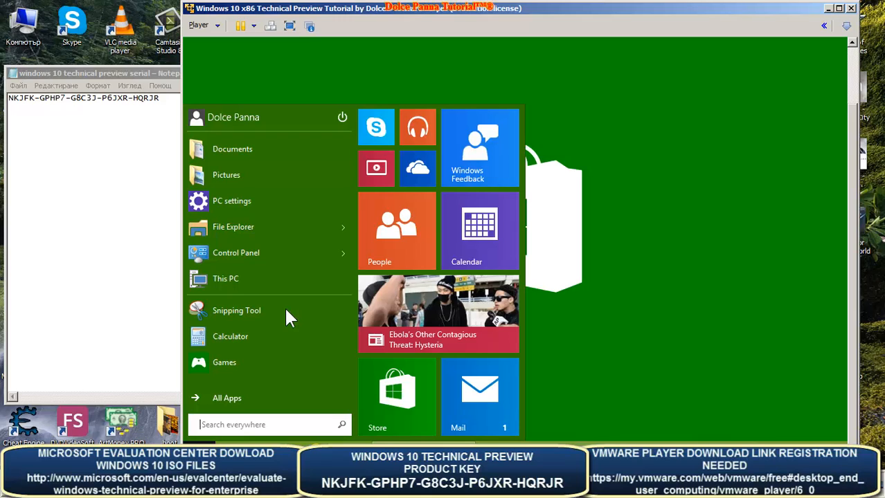
pyautogui.click(567, 39)
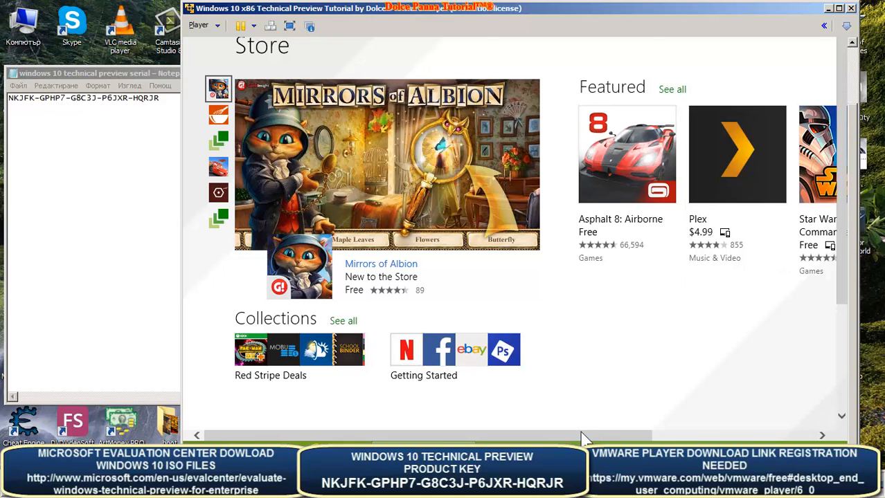
pyautogui.moveTo(583, 437); pyautogui.dragTo(762, 437)
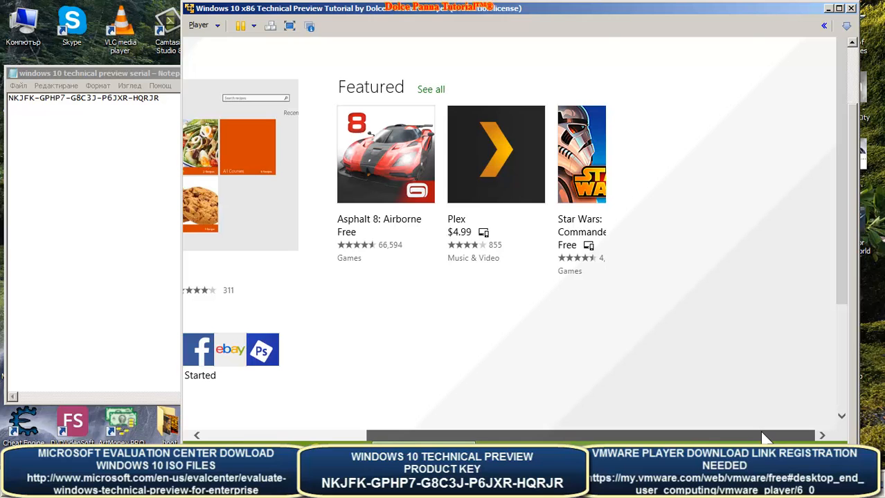
pyautogui.moveTo(765, 438); pyautogui.dragTo(601, 438)
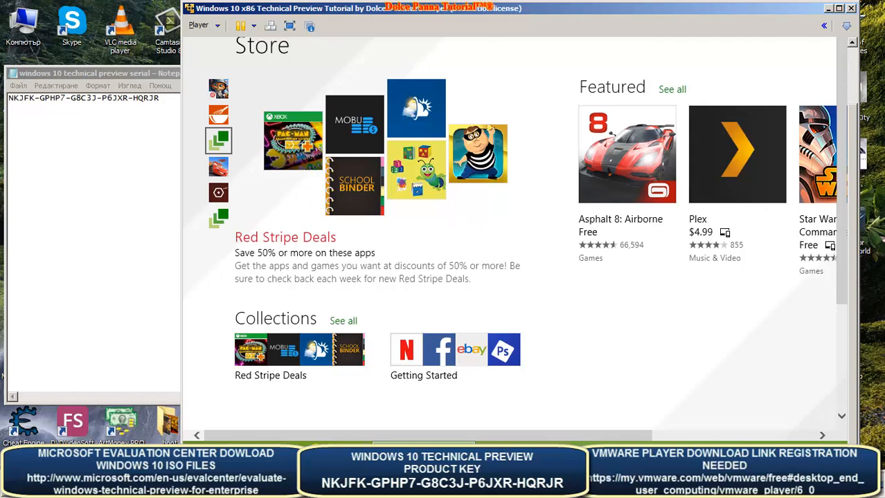
pyautogui.click(751, 488)
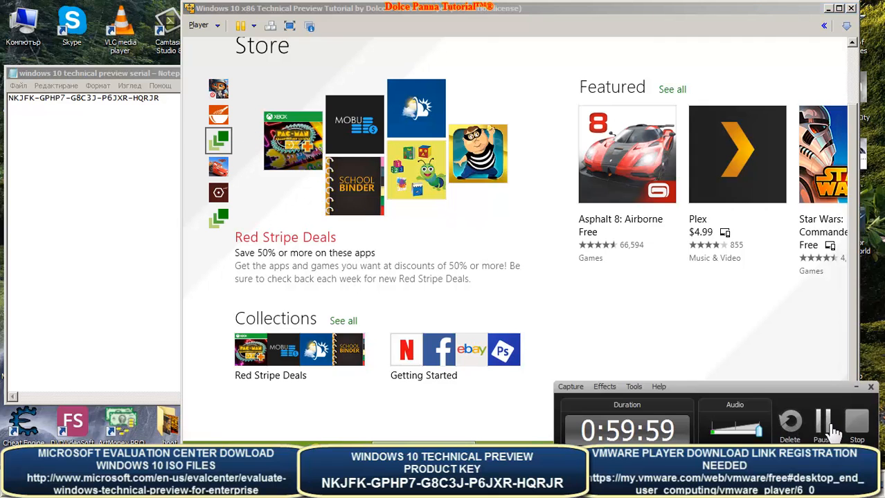